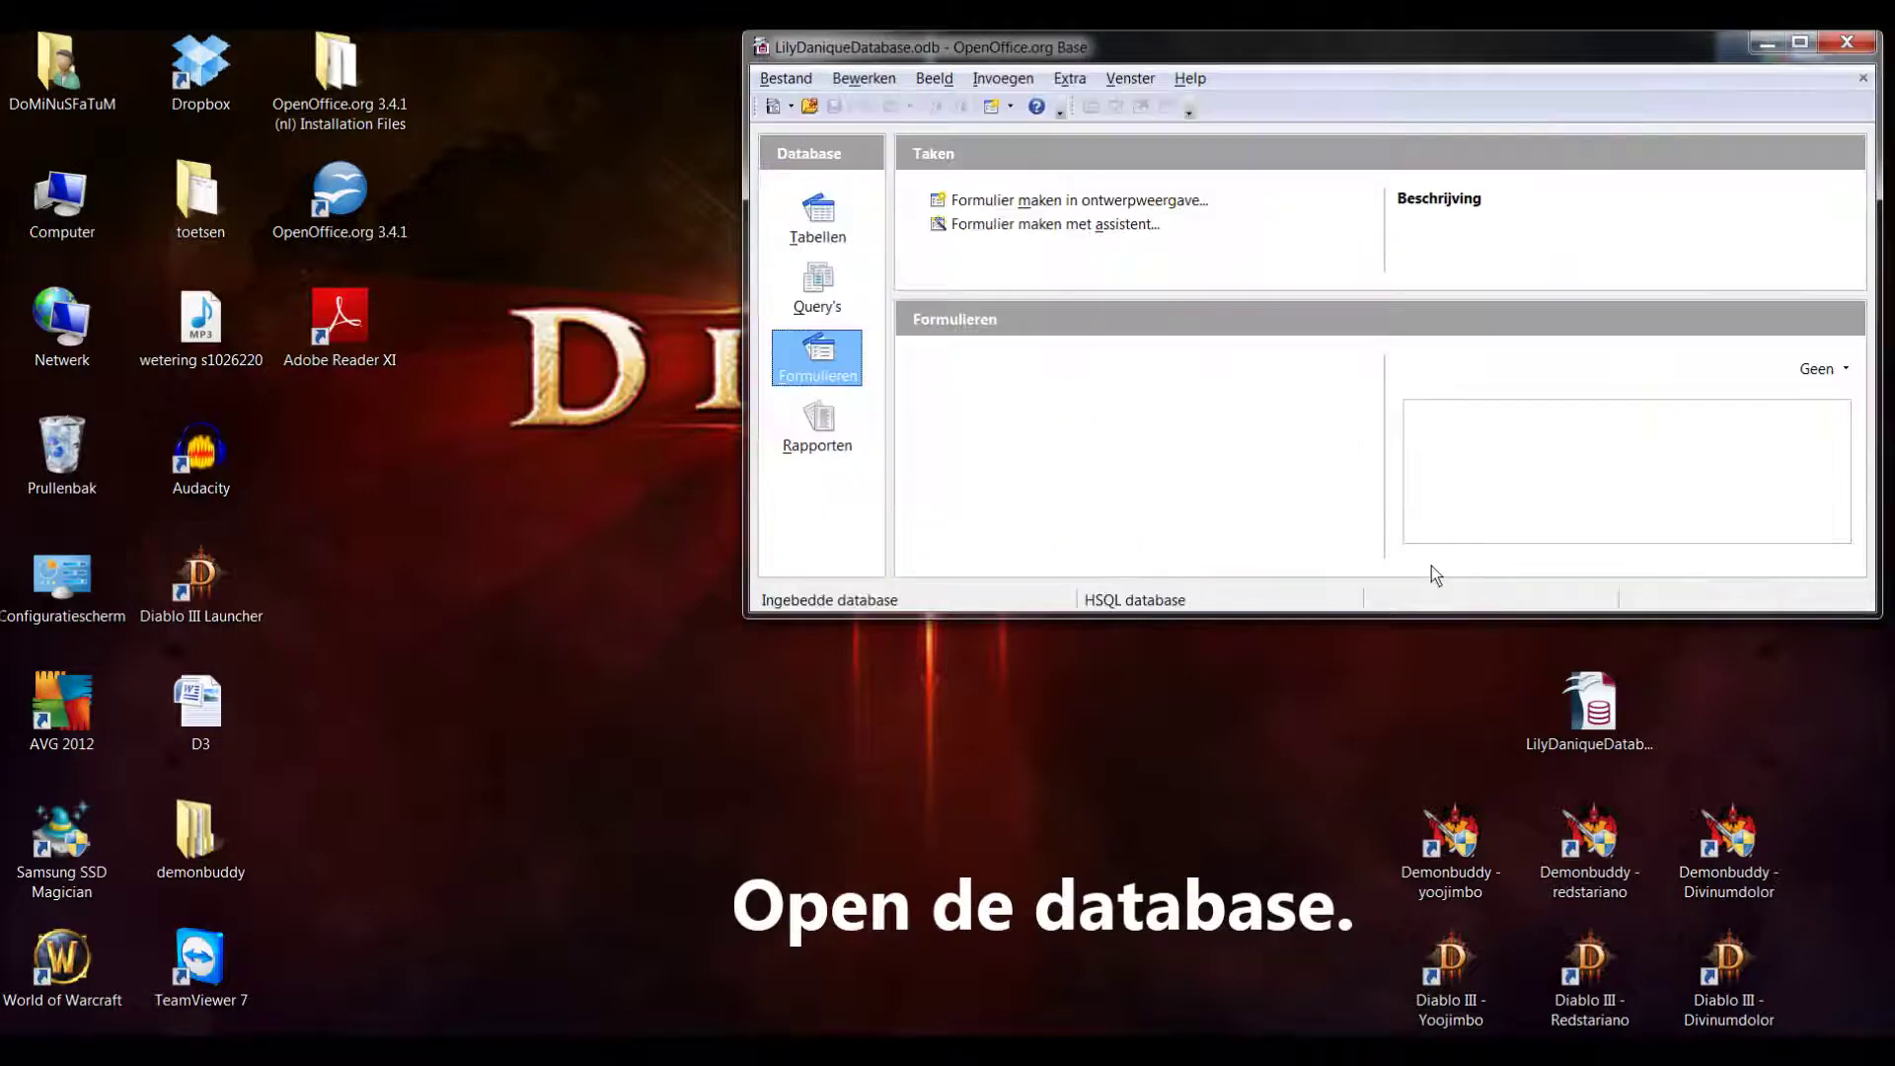
- Create a new query in design view and add the OrdeningDatabase table to it
left_click(819, 218)
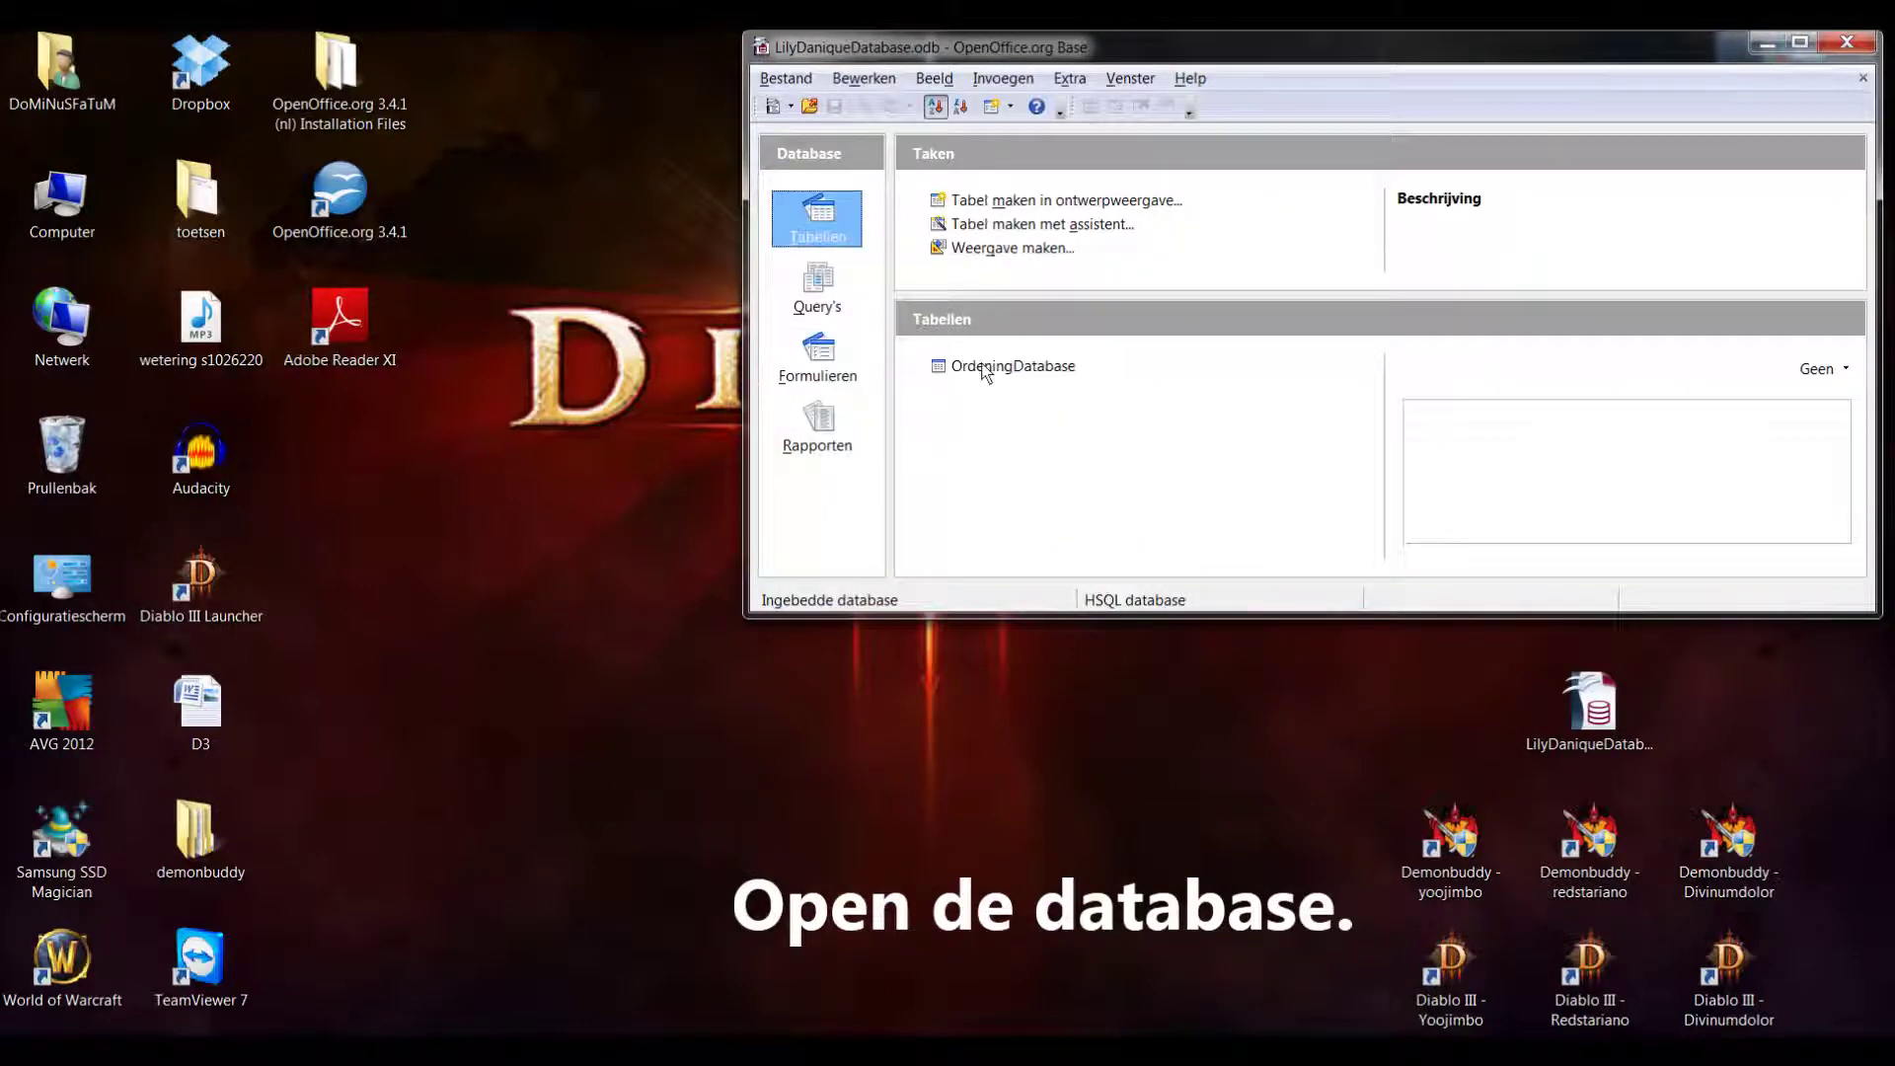
left_click(819, 285)
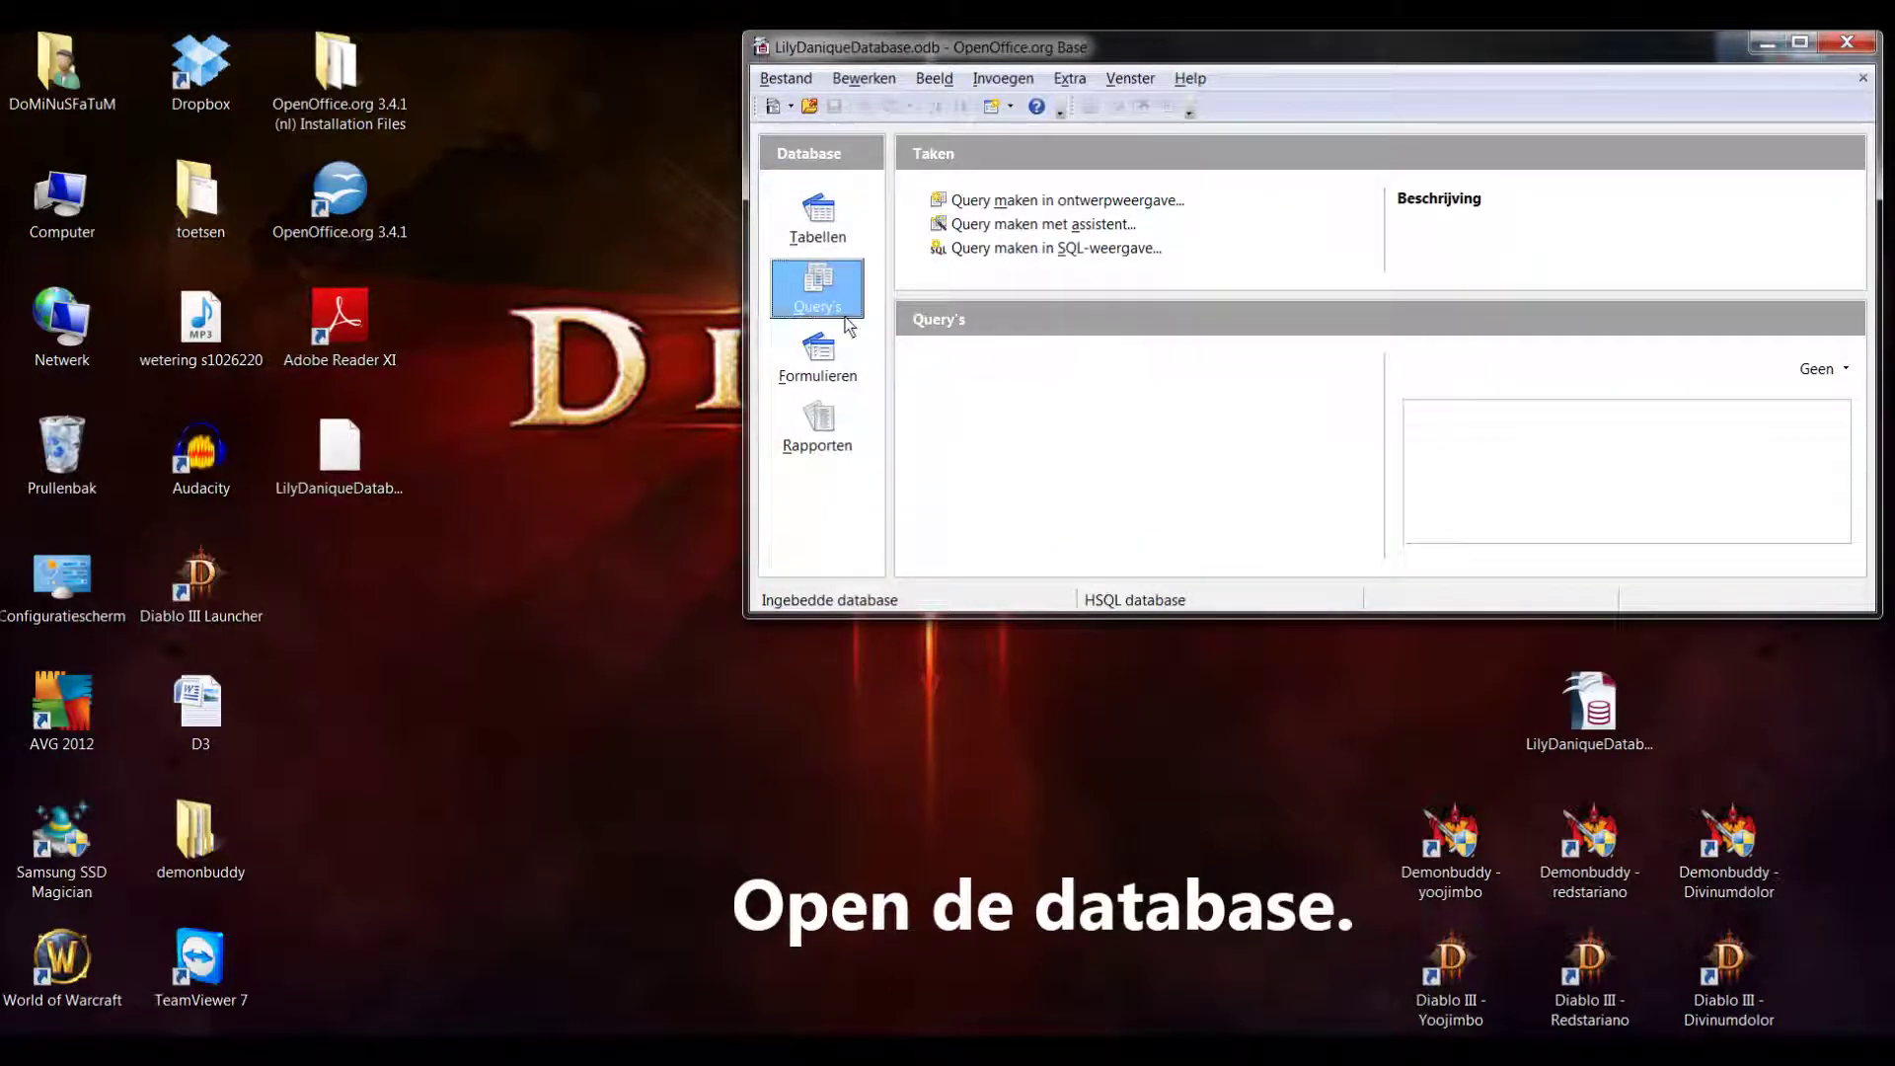
left_click(1030, 201)
left_click(900, 362)
left_click(906, 408)
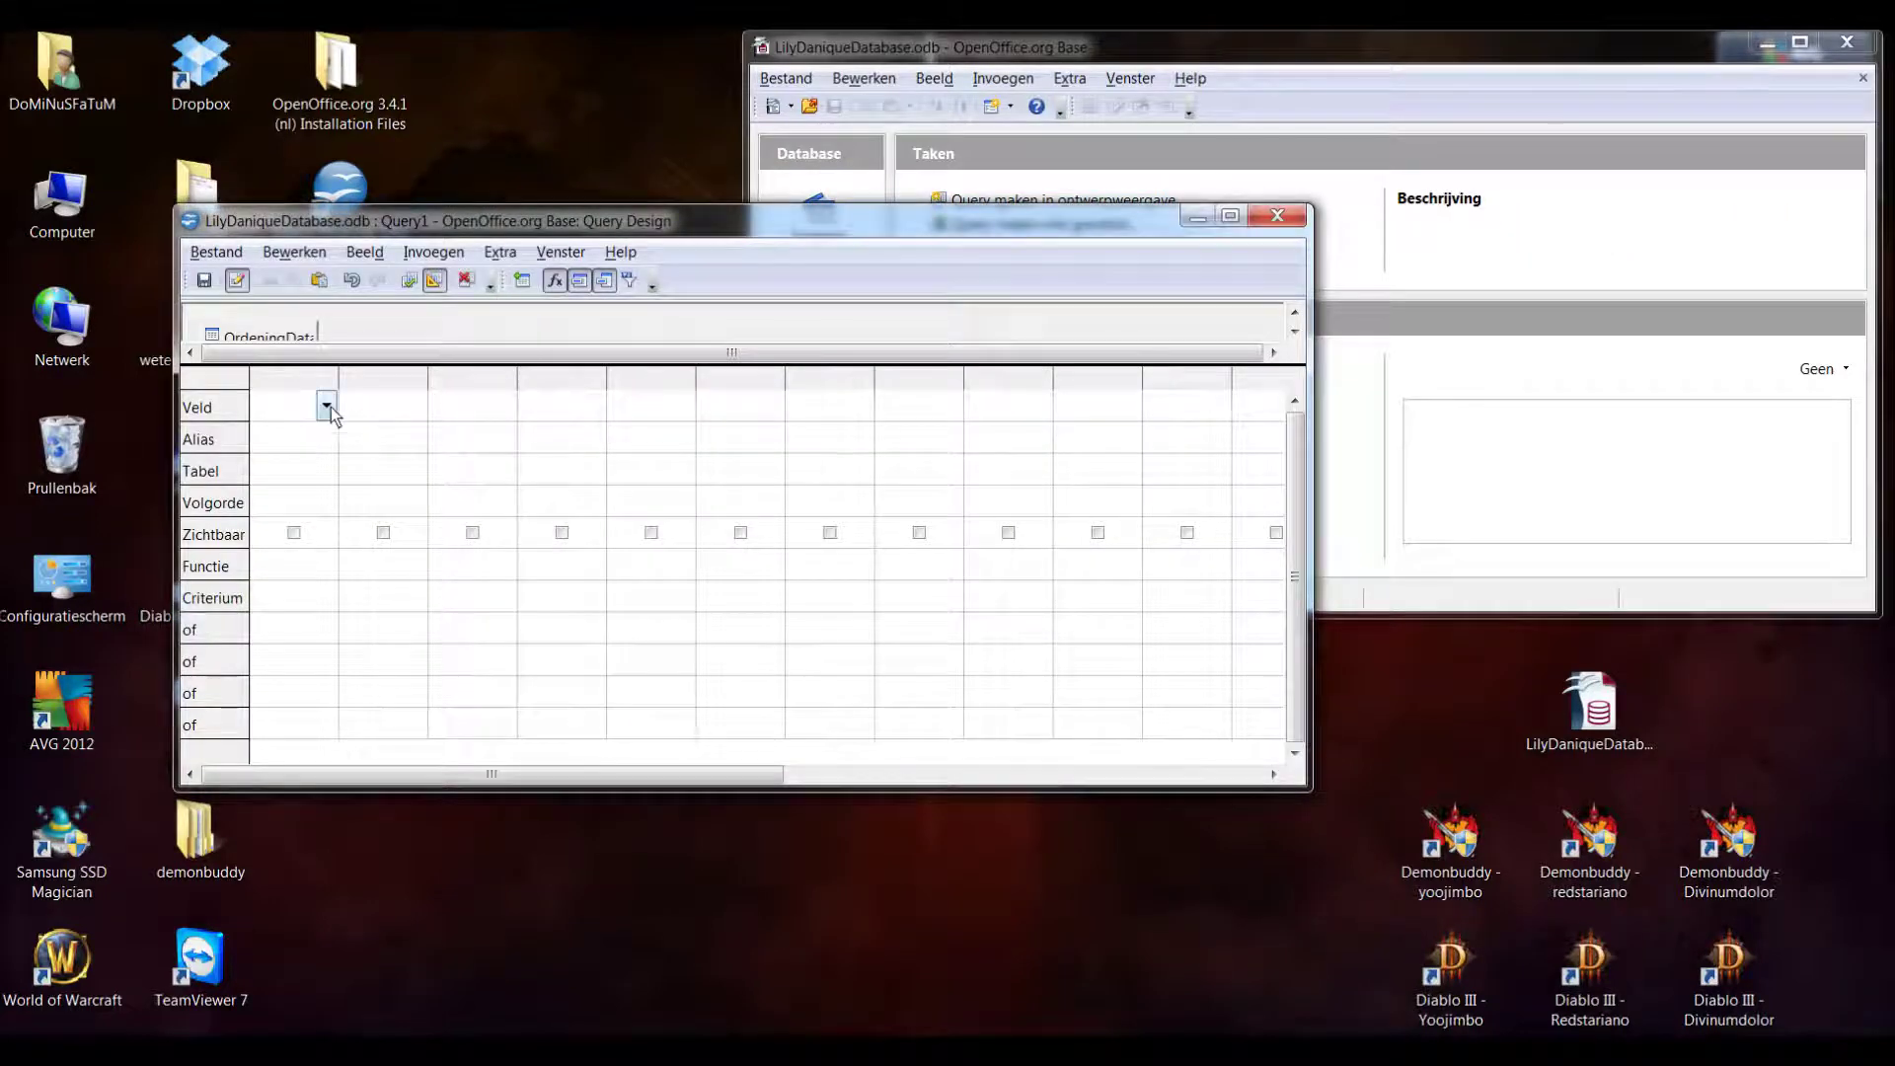
- Add the Rijk field with the criterion Plantae, run the query and maximize its design window
left_click(326, 406)
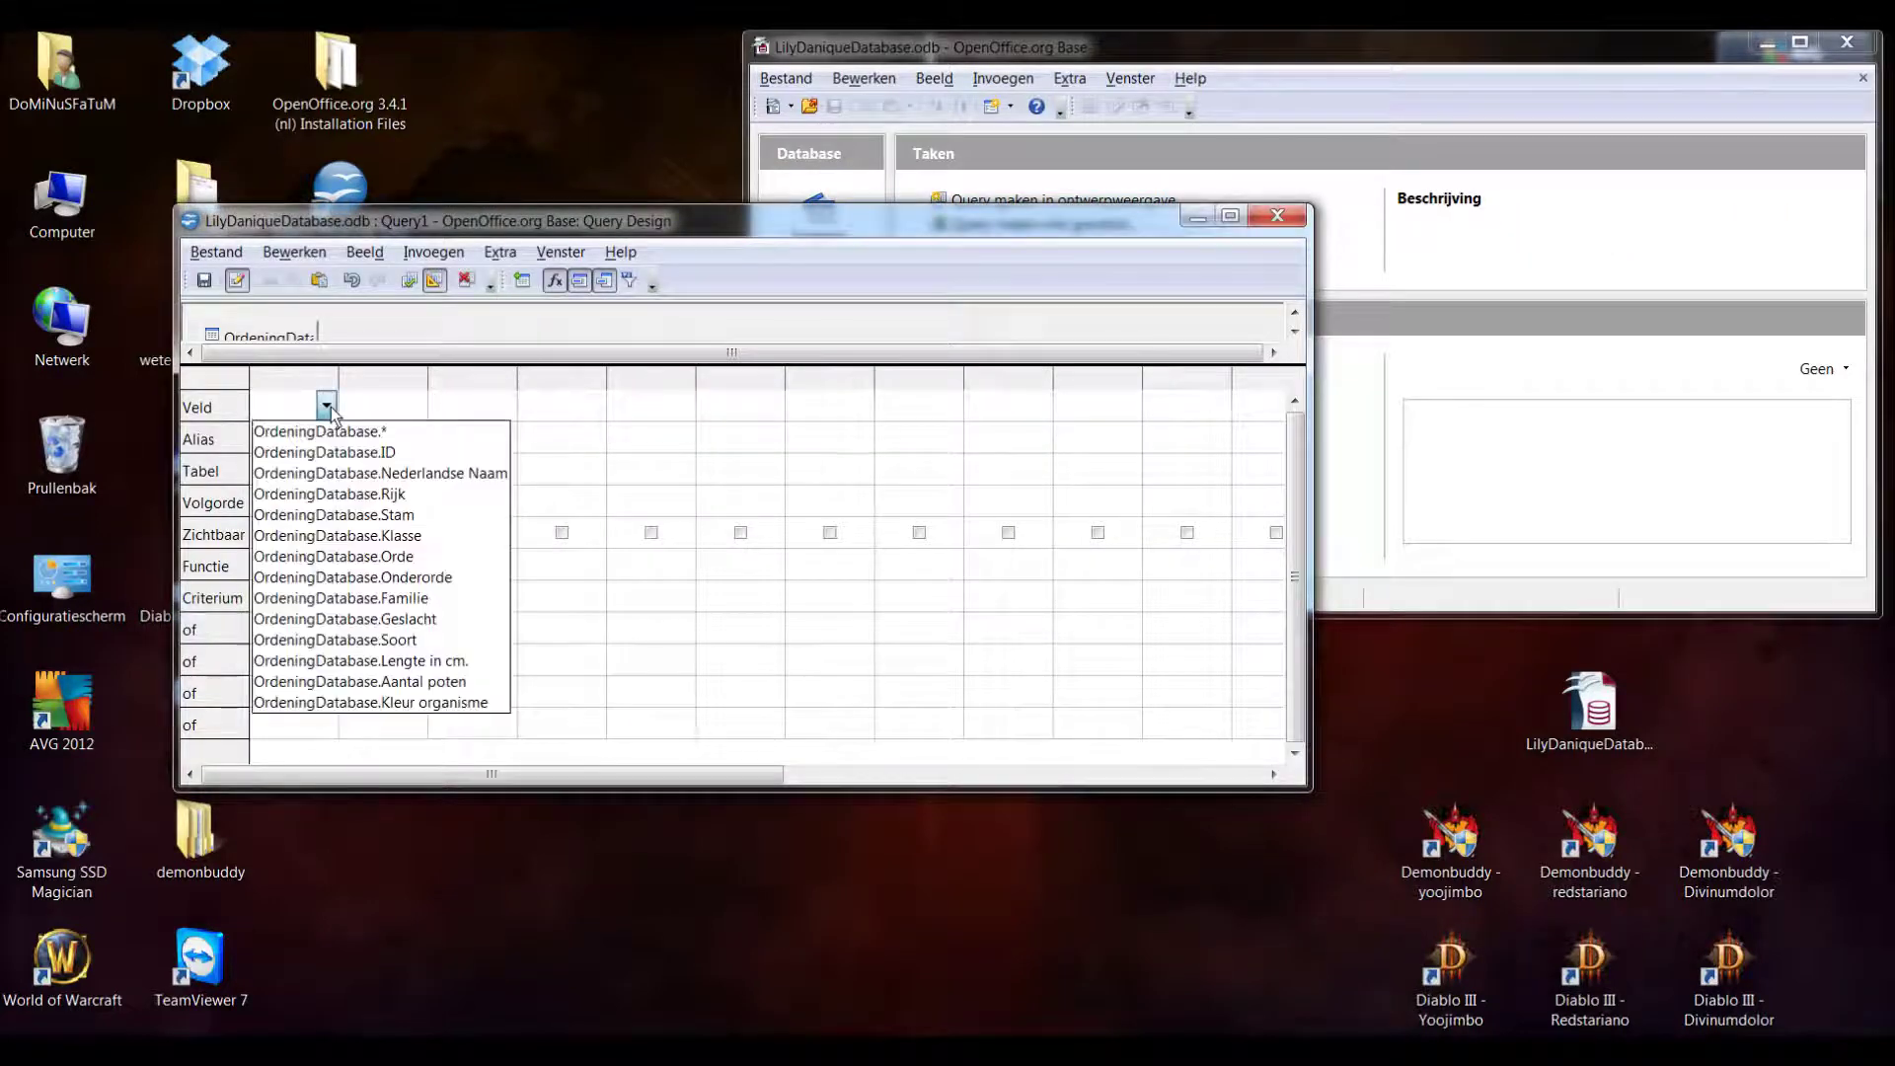
left_click(356, 495)
left_click(294, 596)
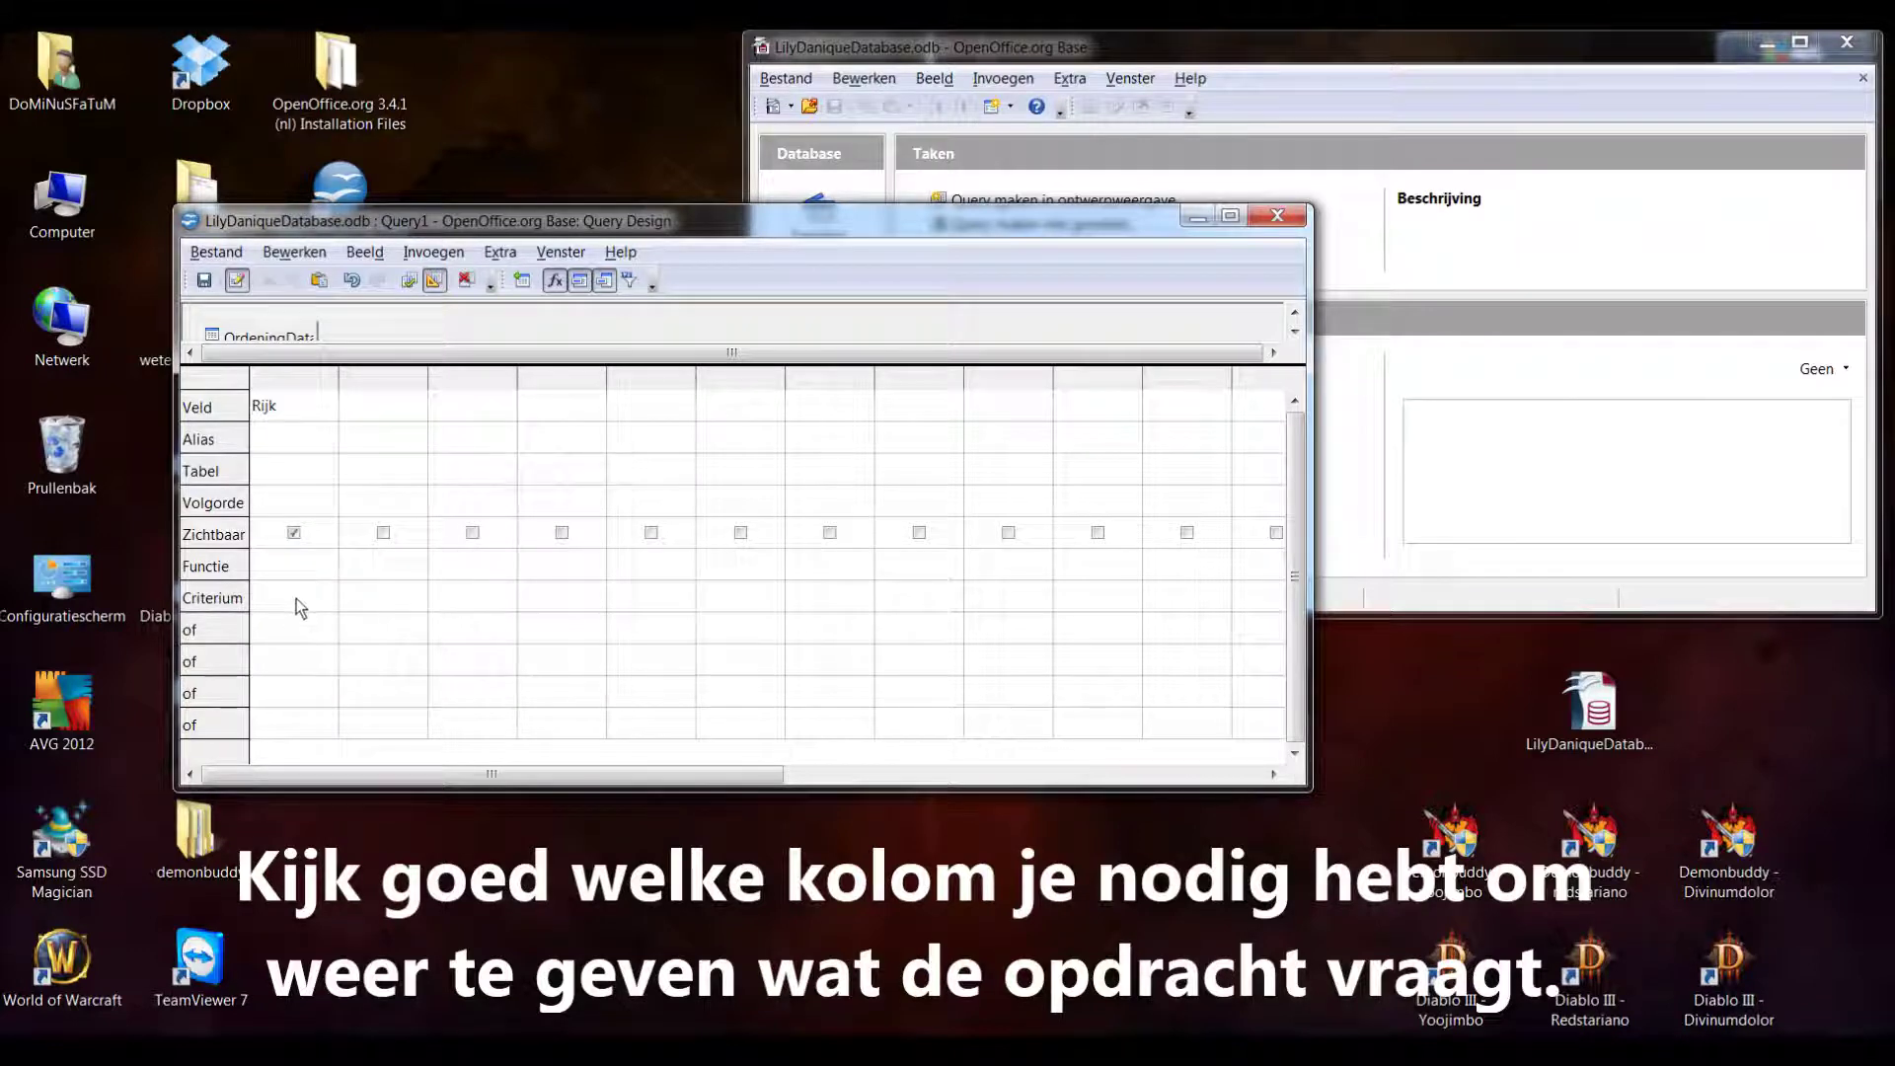
type("Plantae")
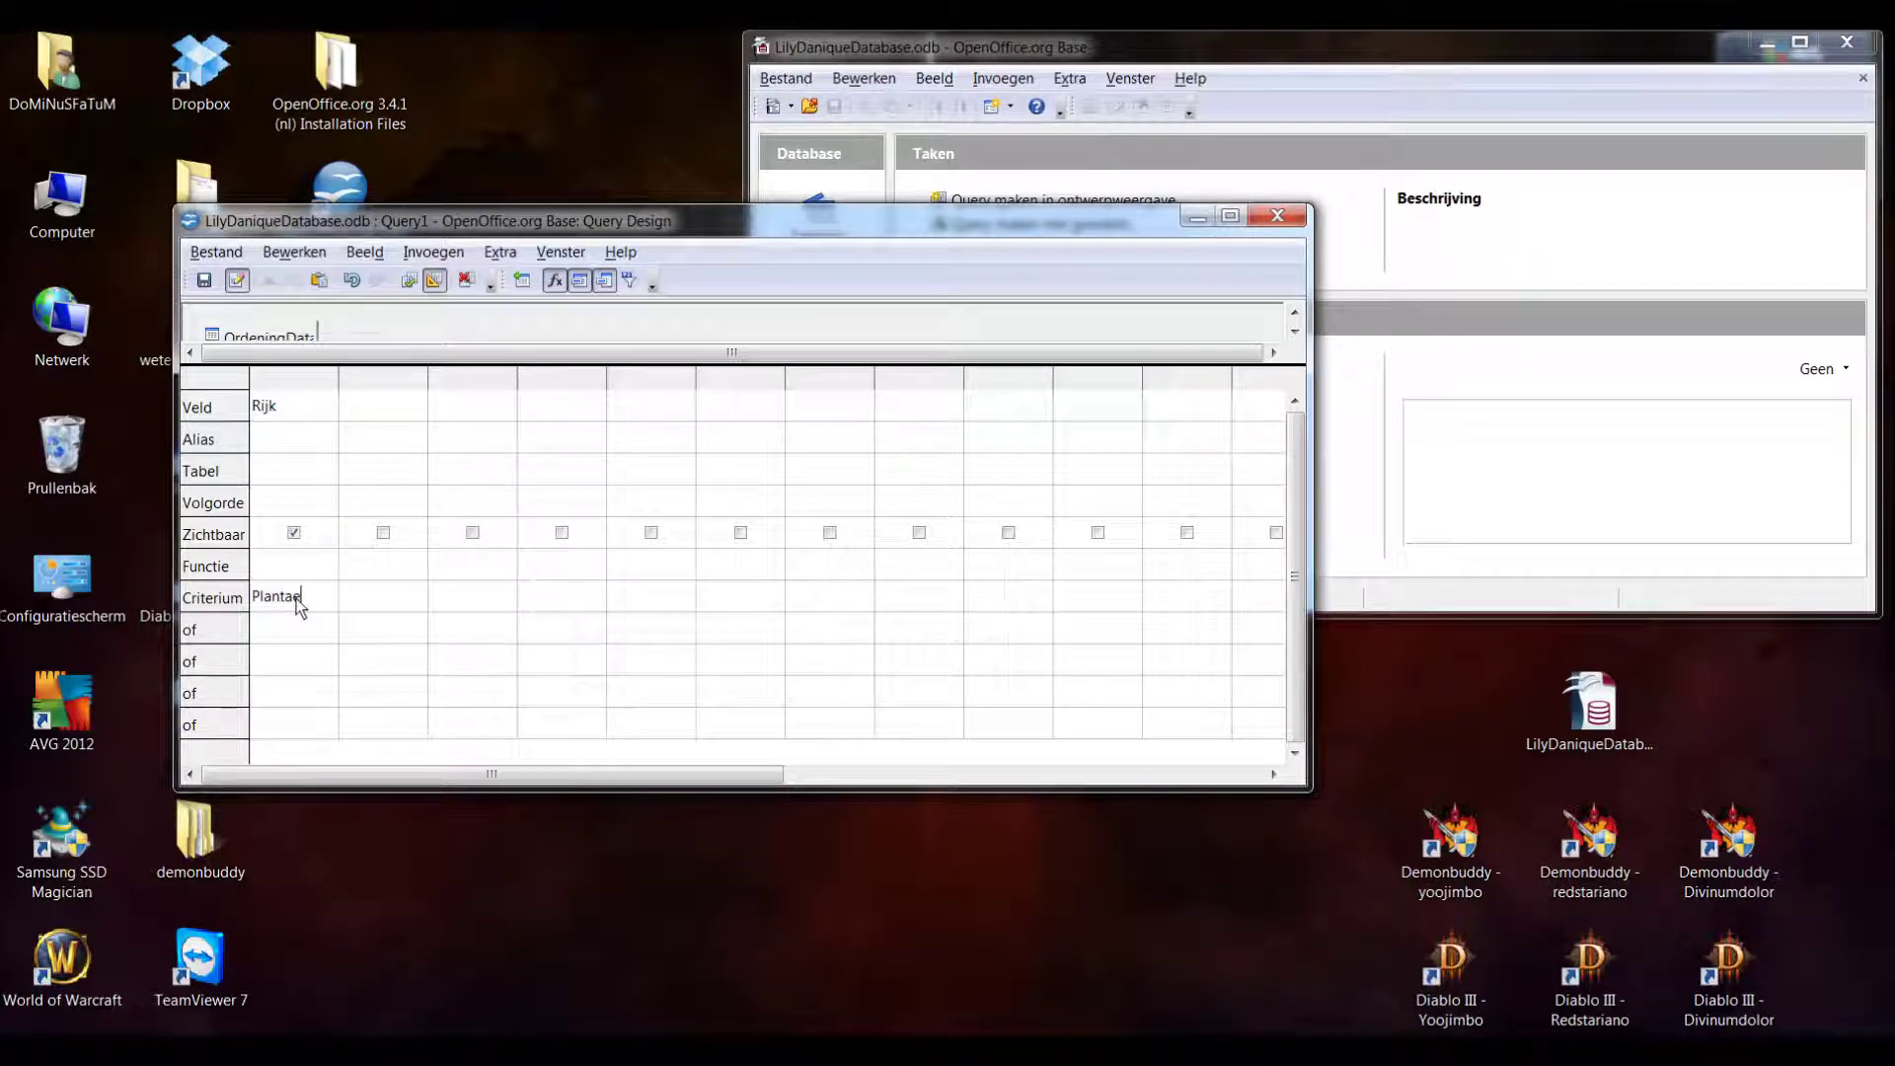
left_click(409, 281)
left_click(1229, 216)
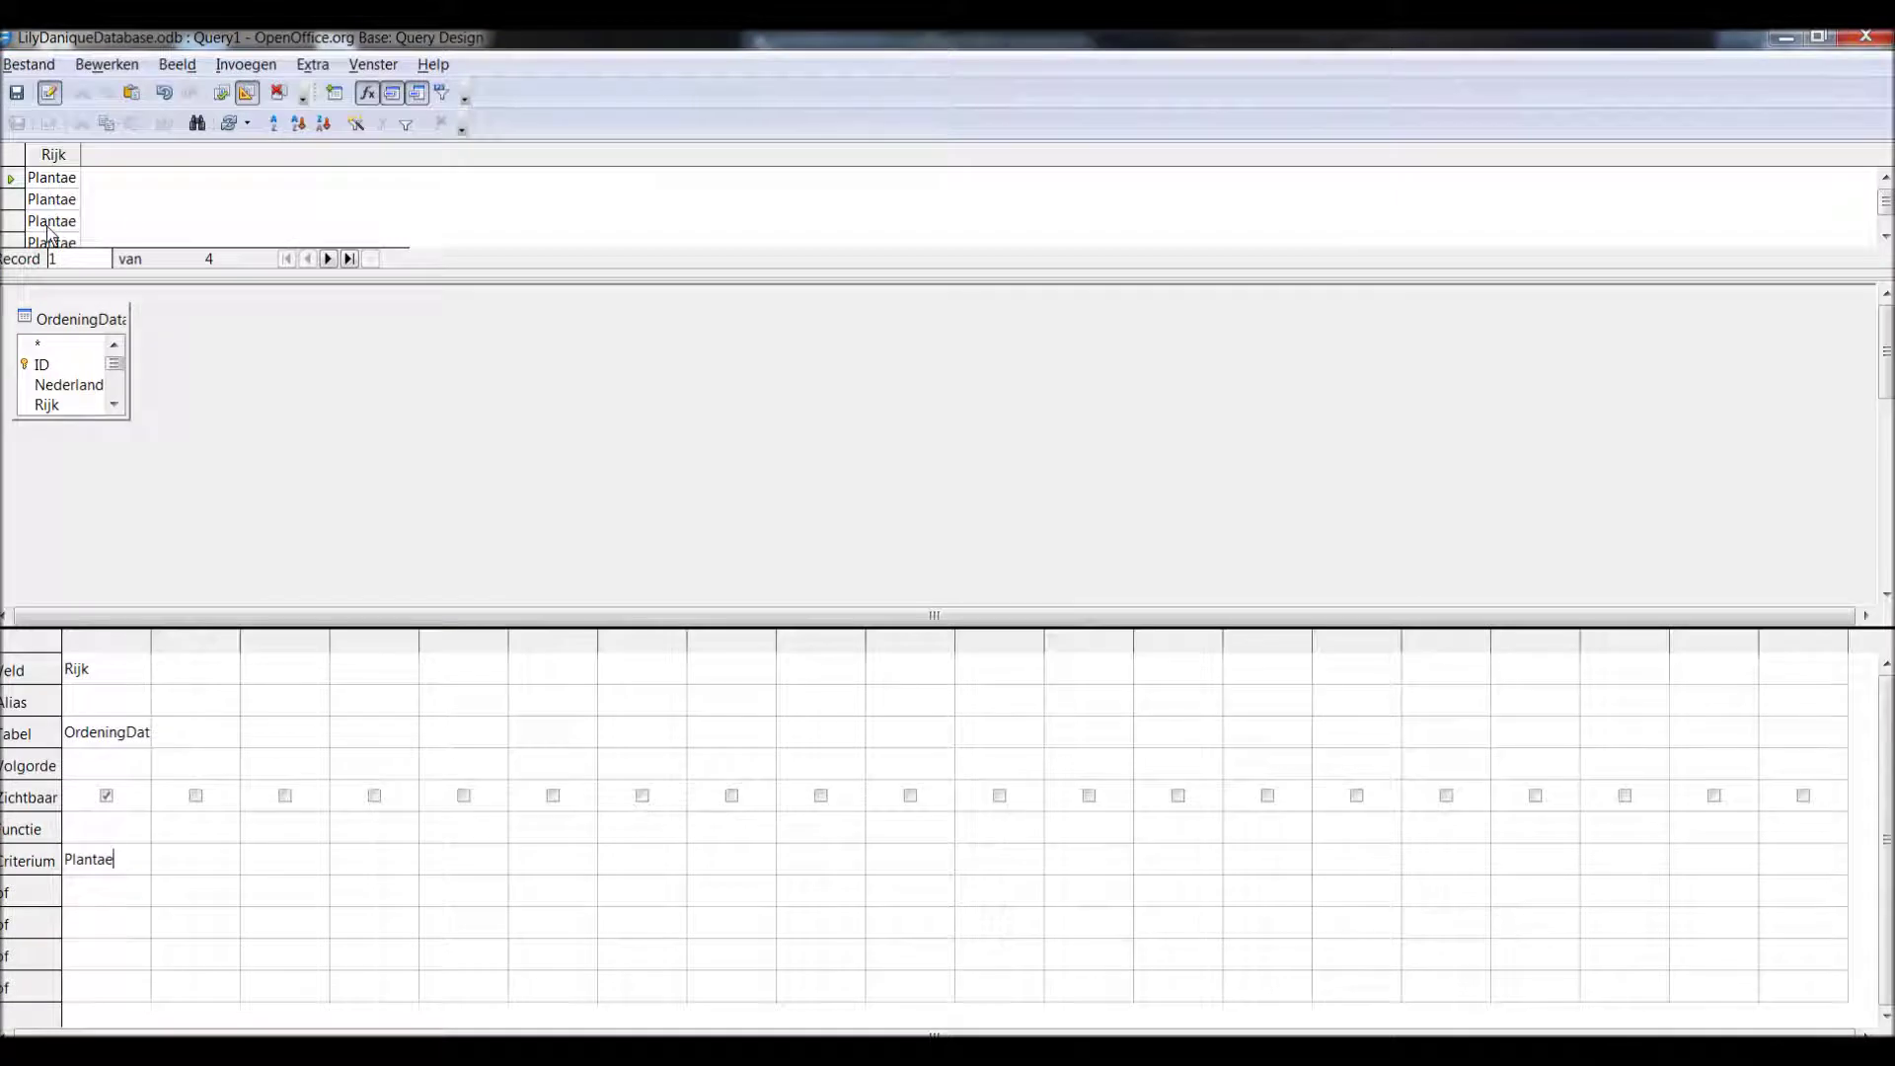
- Add the Nederlandse Naam field as the query's second column and rerun the query
left_click(228, 676)
left_click(229, 671)
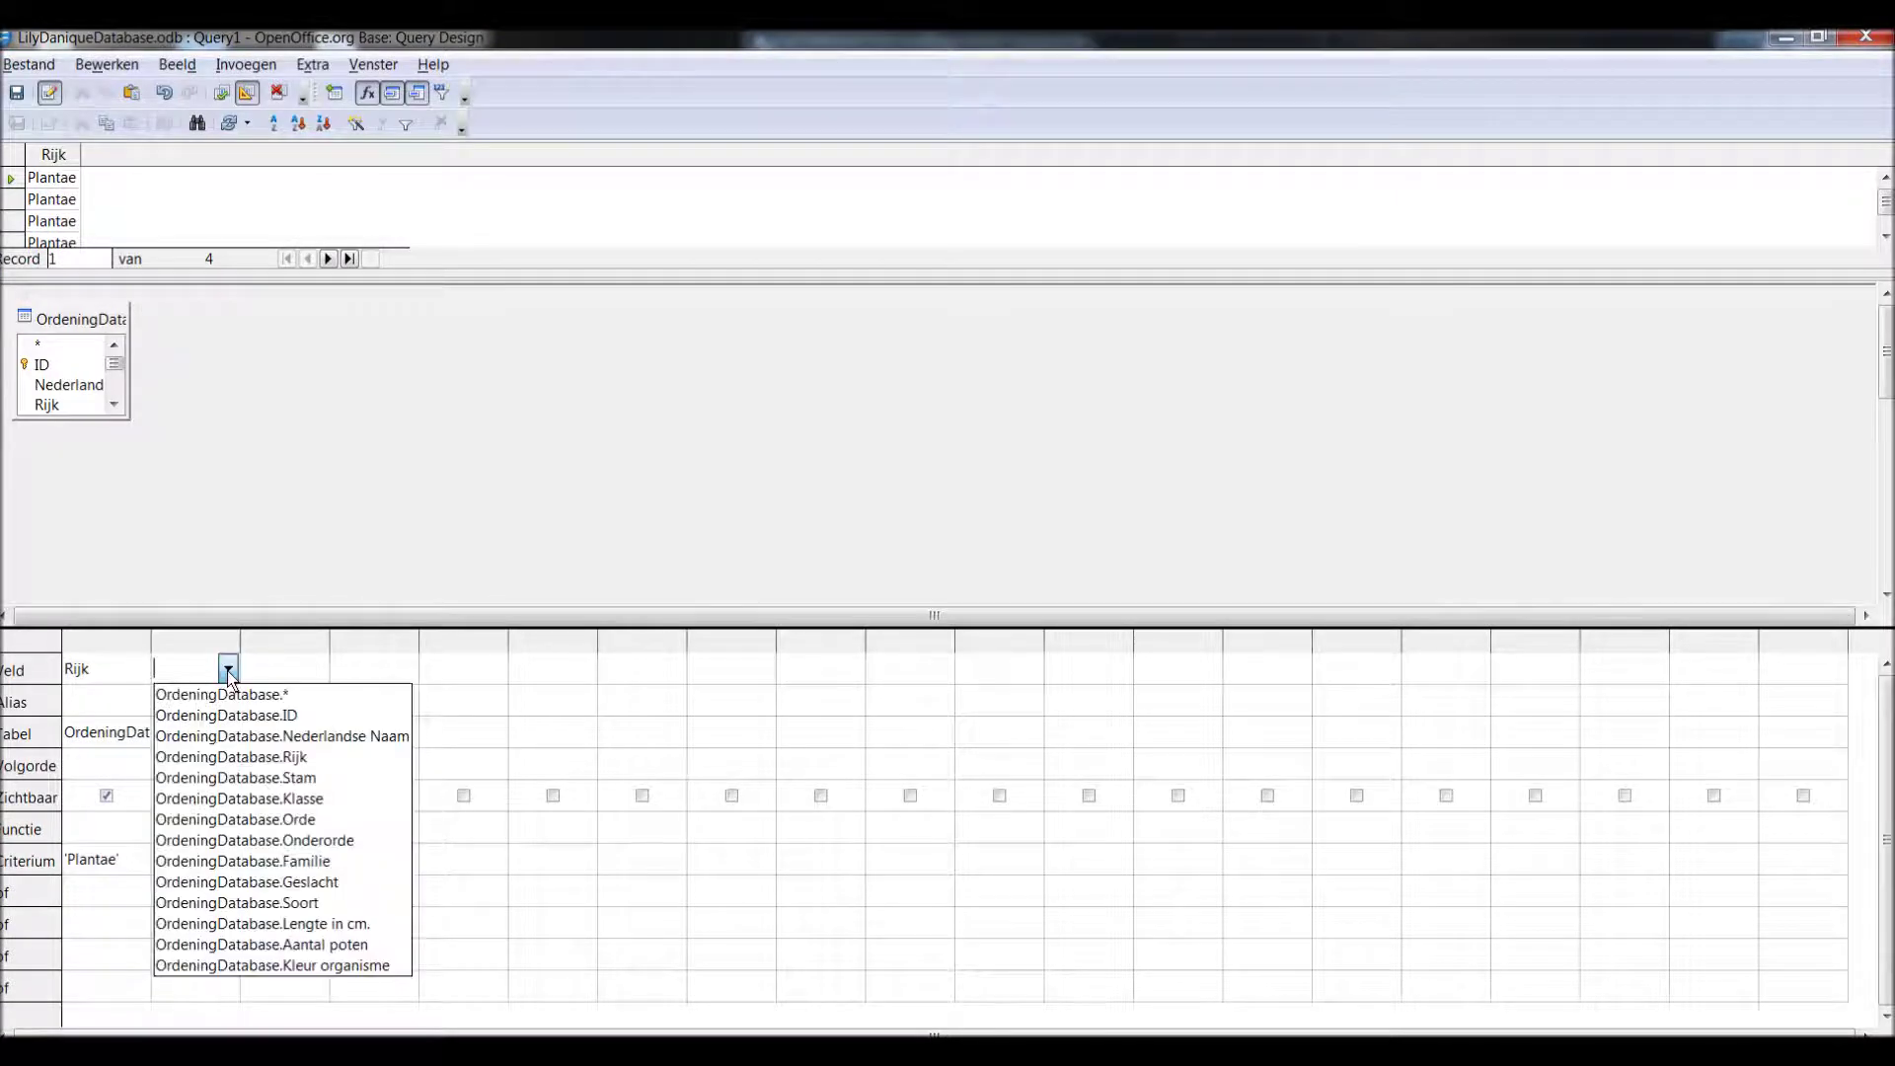
left_click(246, 736)
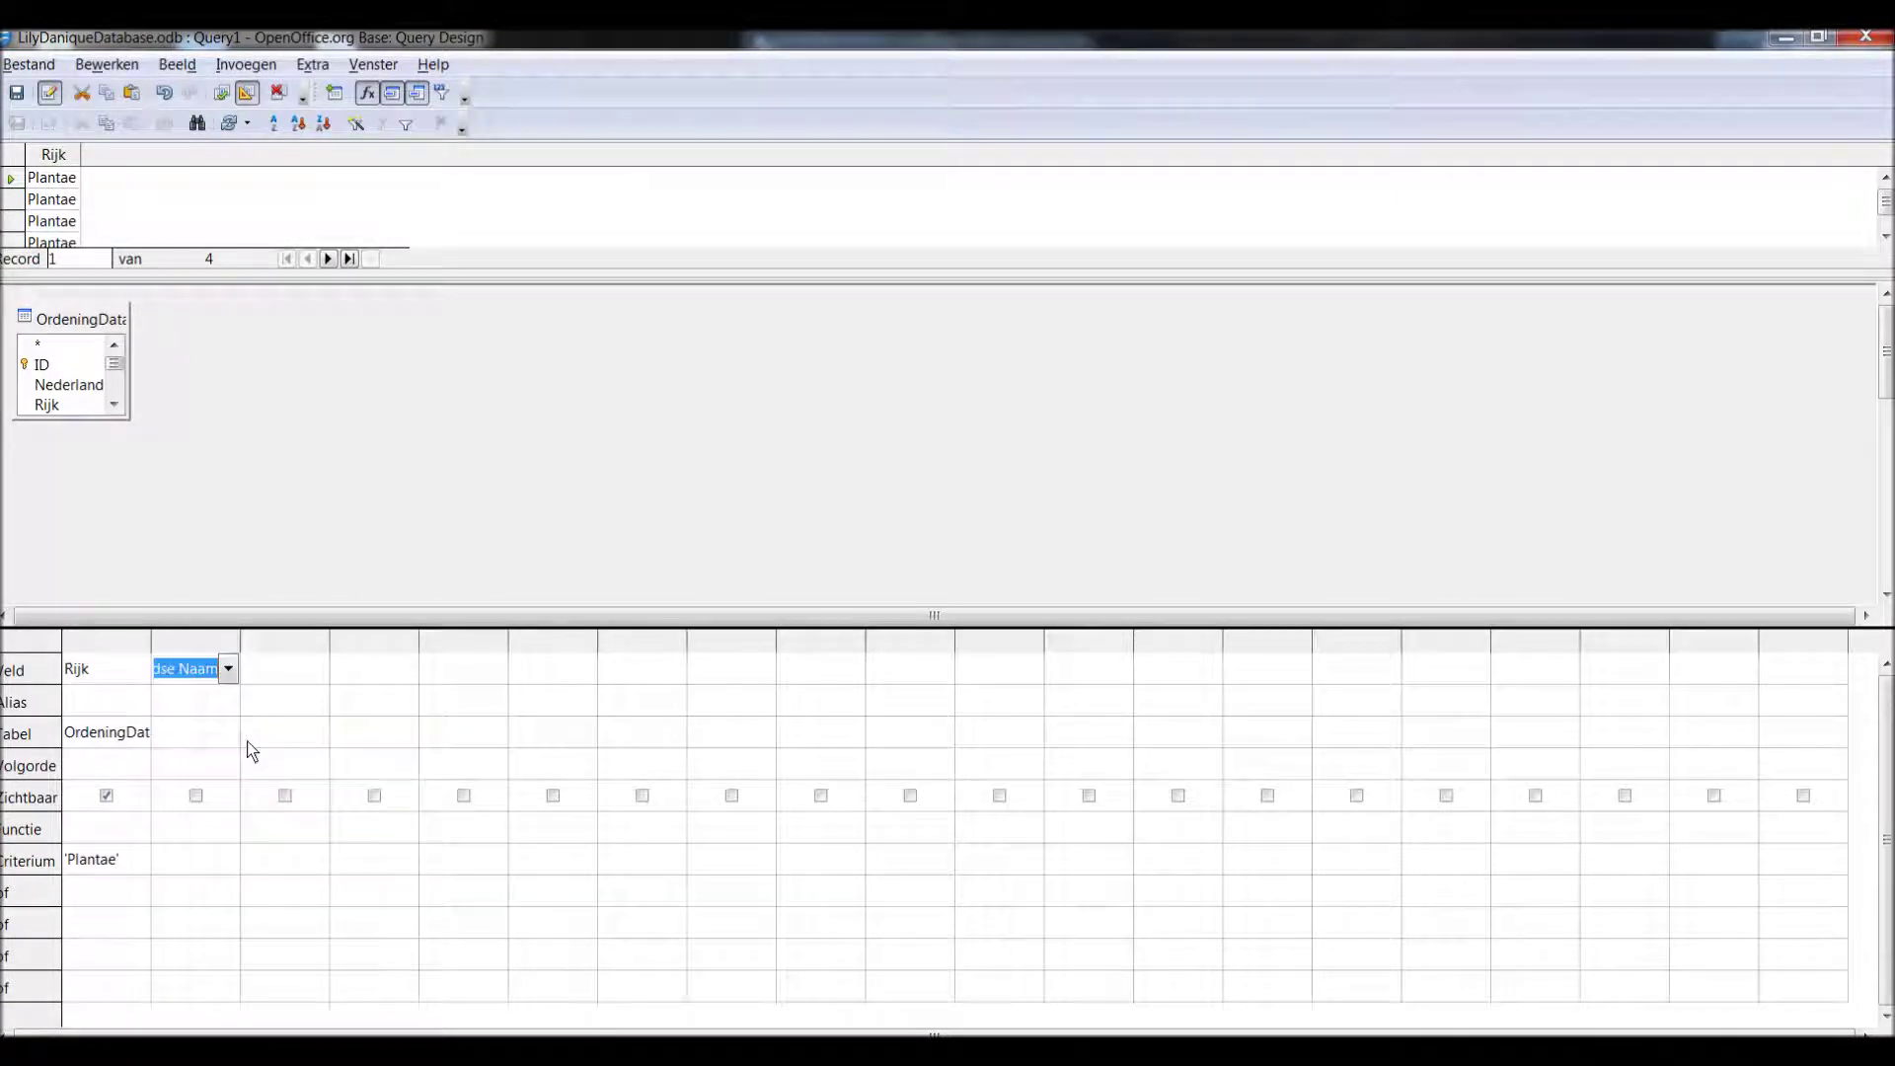
left_click(221, 97)
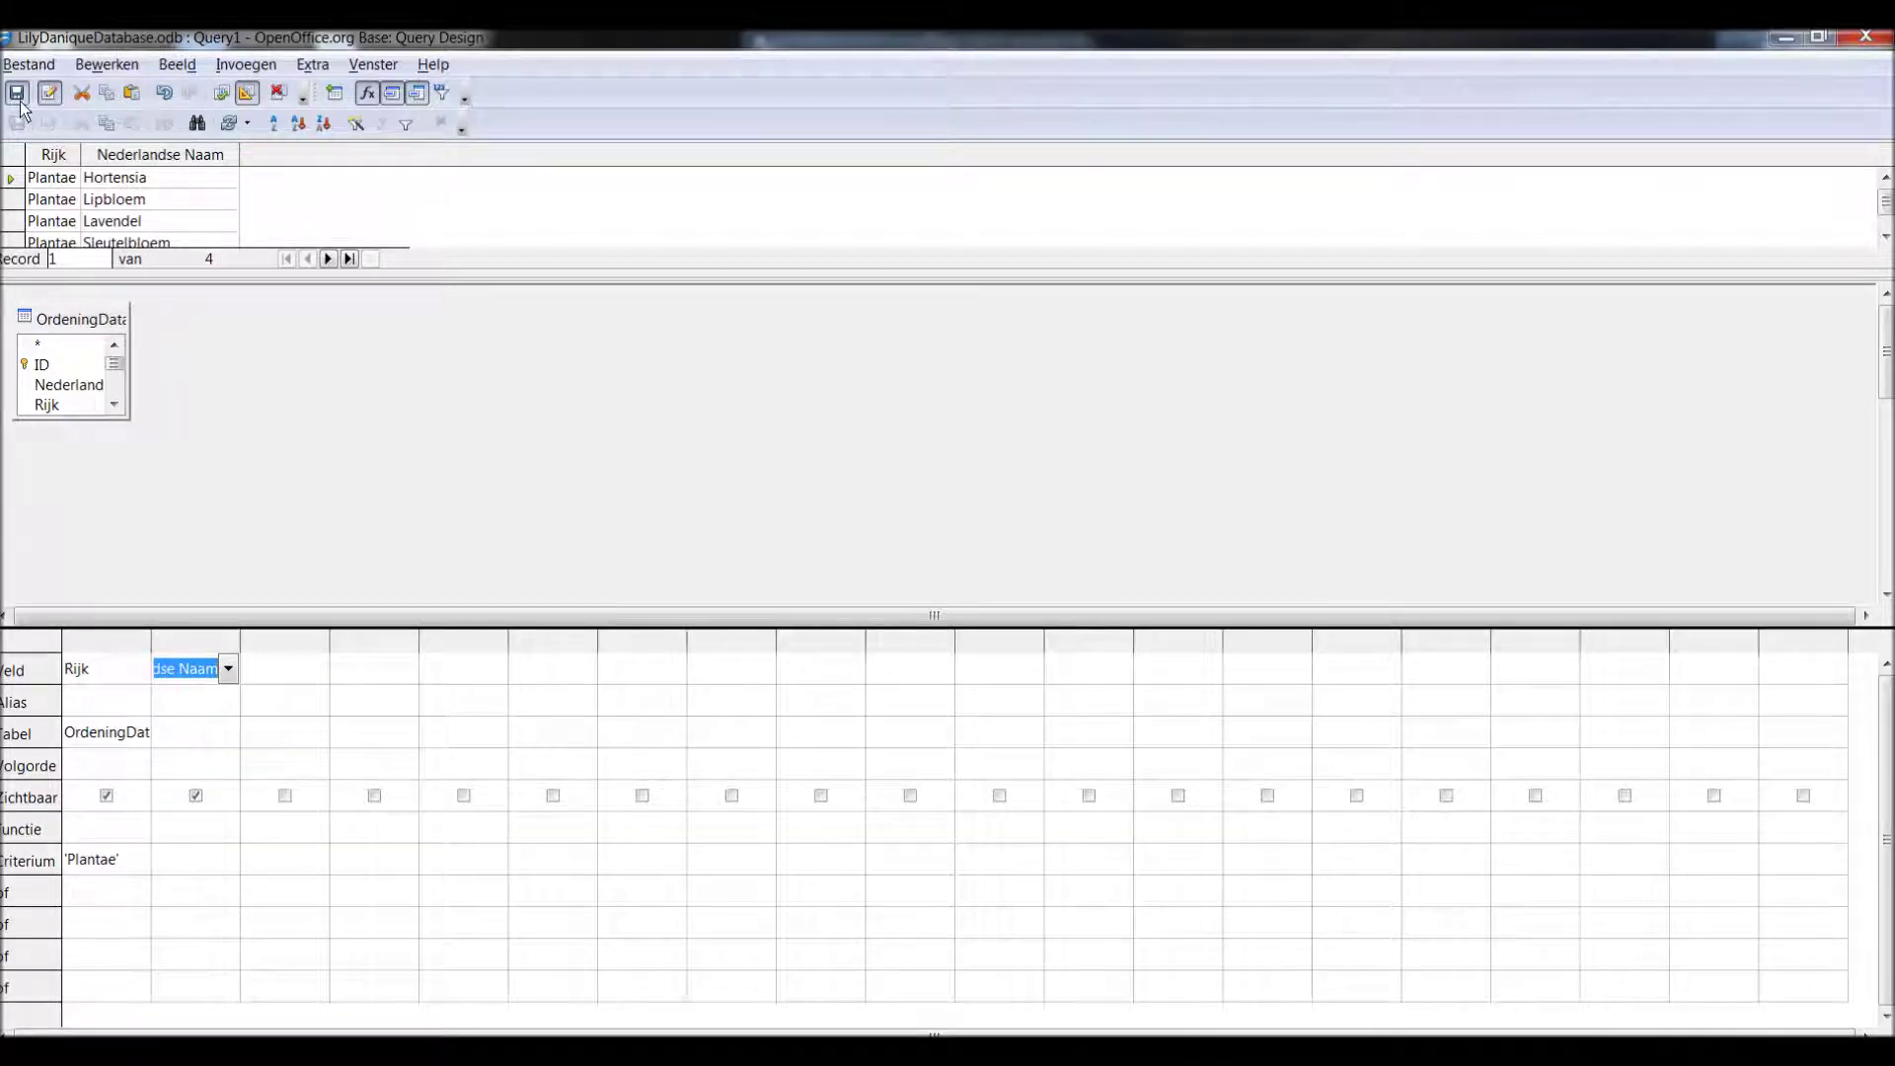
- Set the Nederlandse Naam column's sort order to ascending (oplopend) and rerun the query
left_click(211, 766)
left_click(228, 766)
left_click(227, 809)
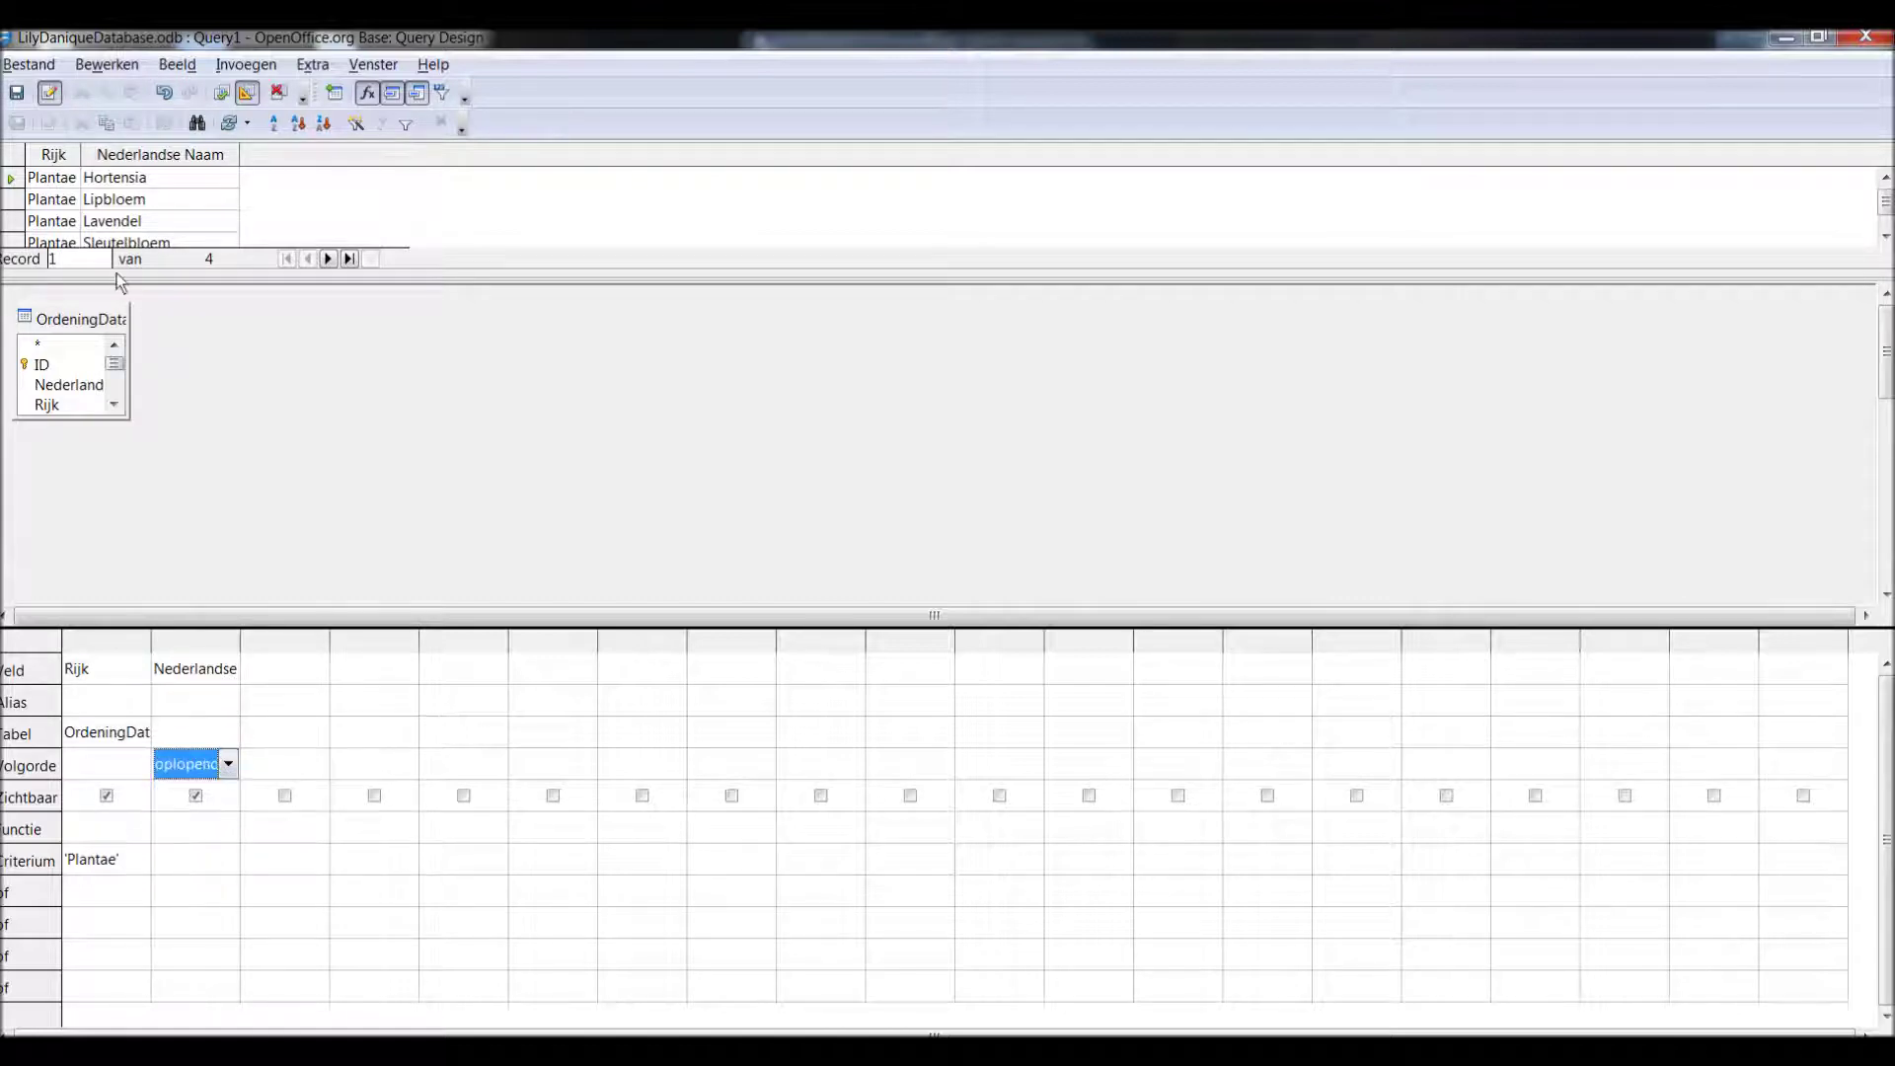
left_click(222, 94)
left_click(228, 764)
left_click(232, 808)
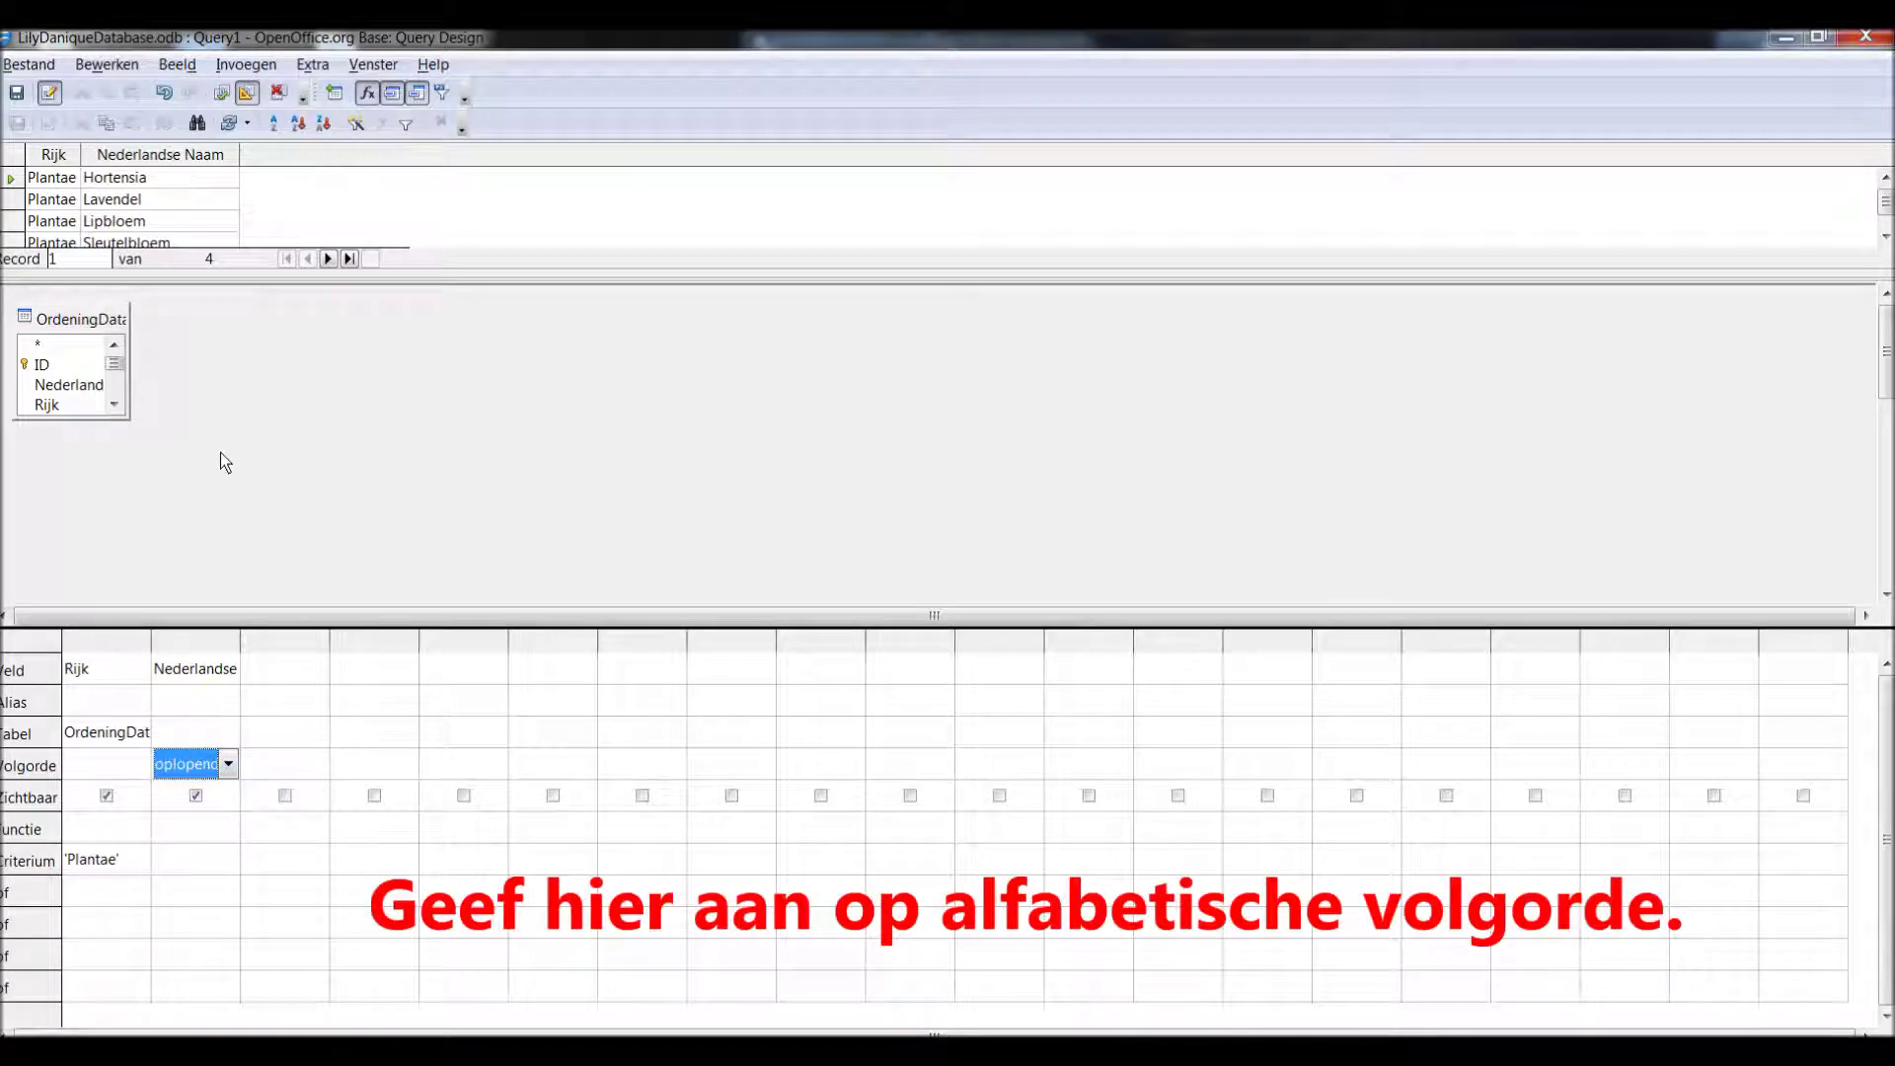
- Save the query as "Opdracht 1" and close its design window
left_click(15, 92)
double_click(984, 503)
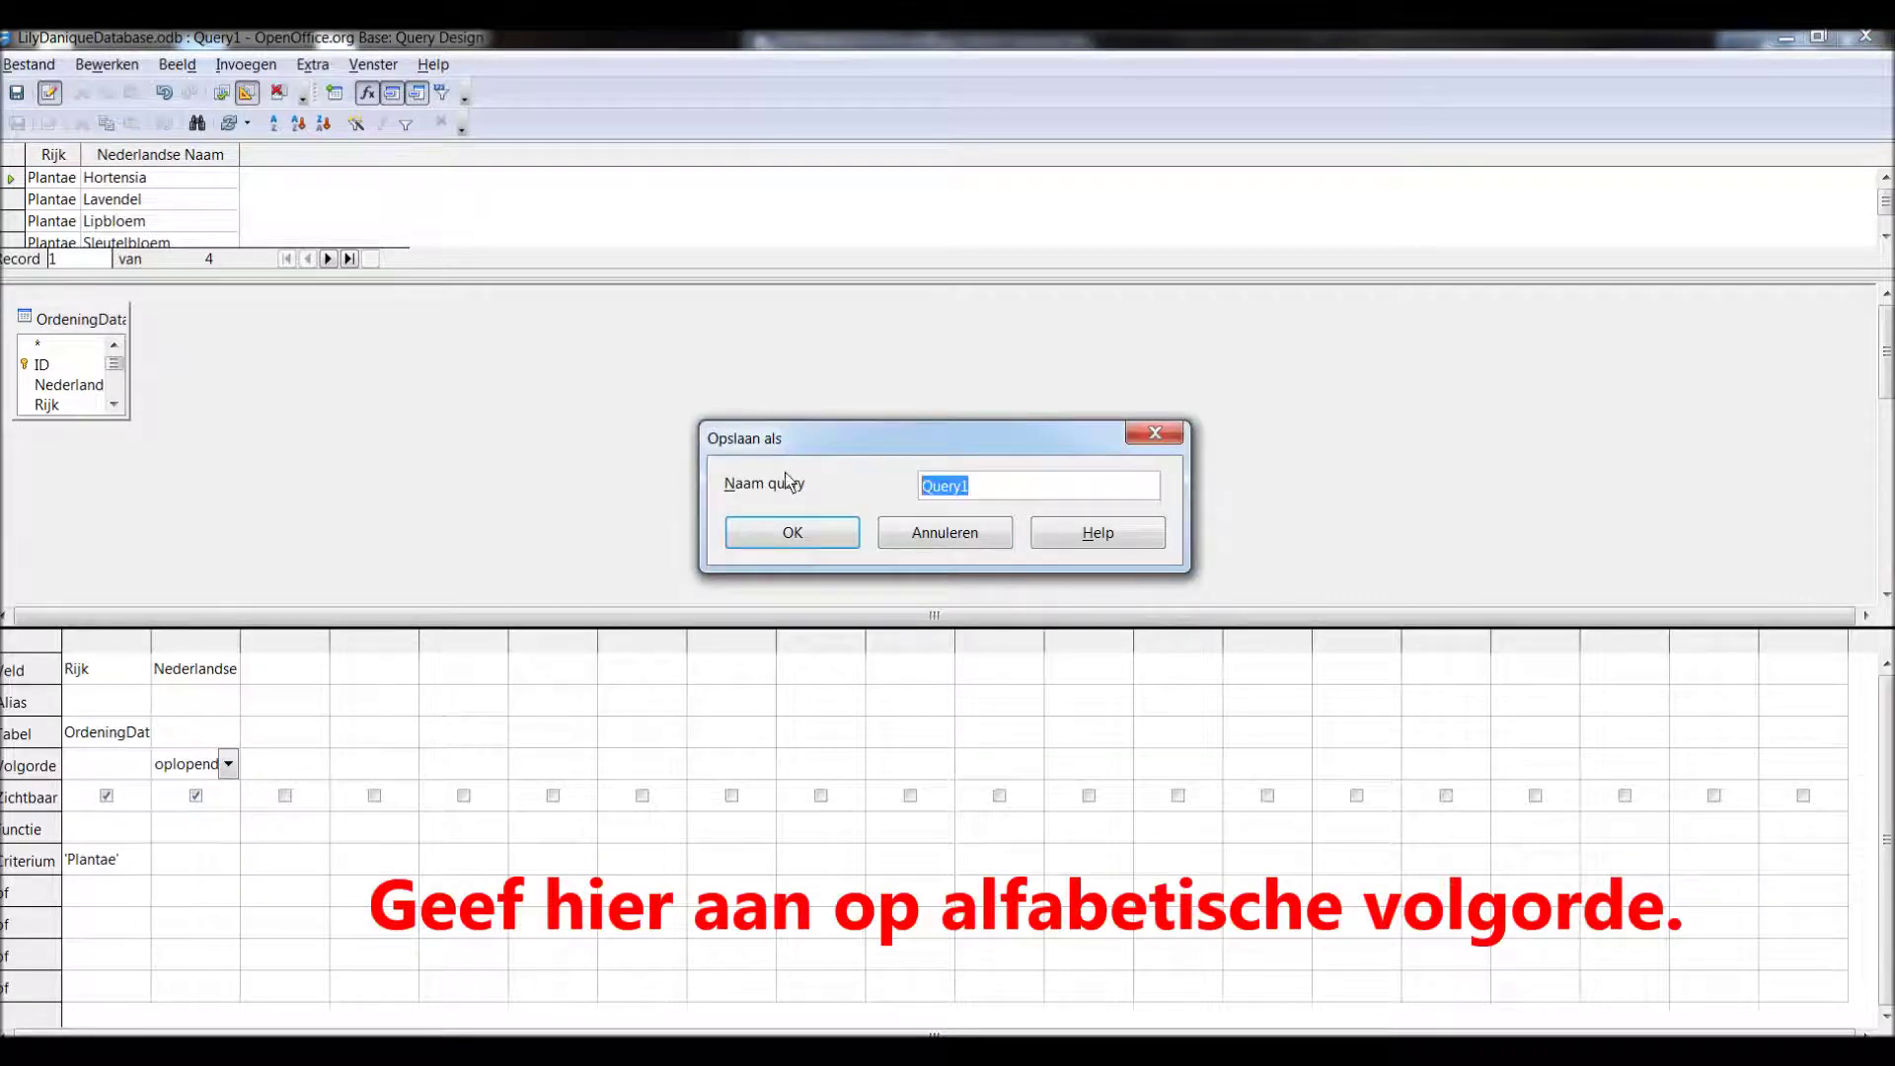
type("Opdracht 1\\")
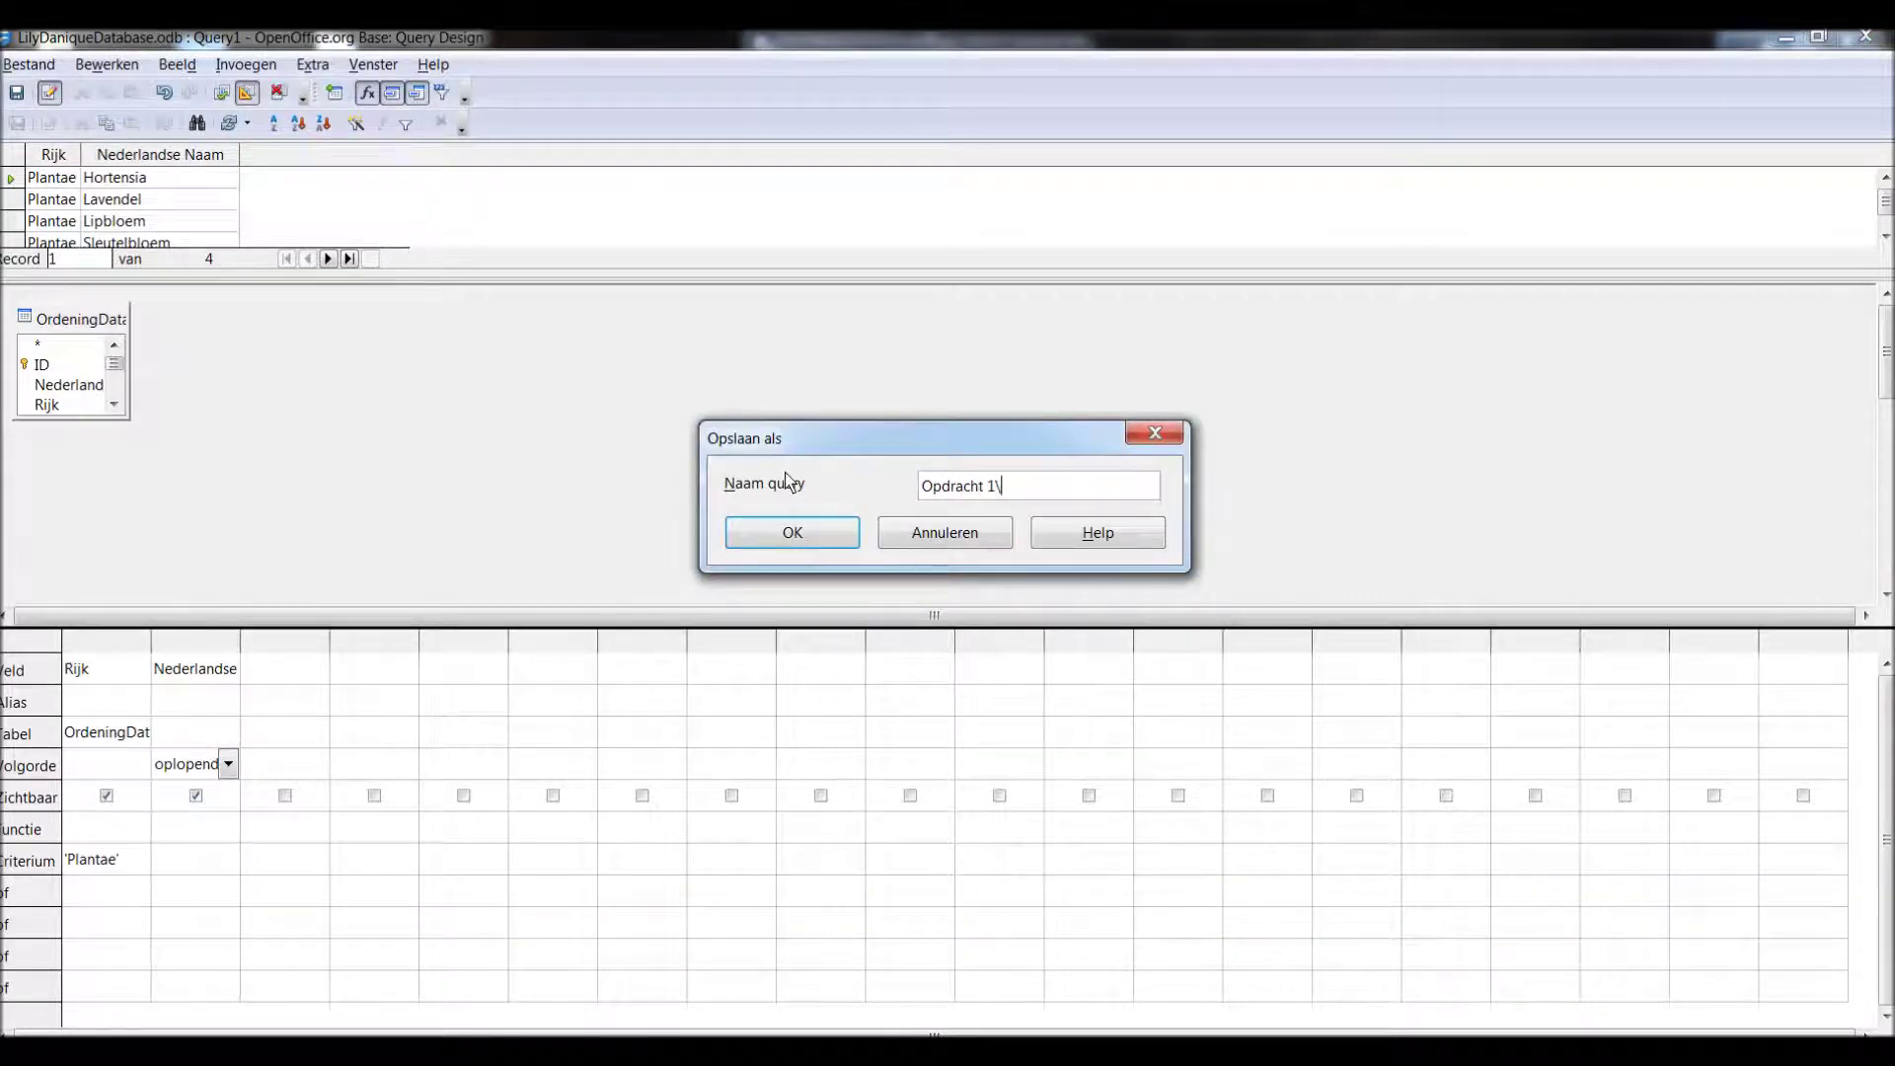
key("Return")
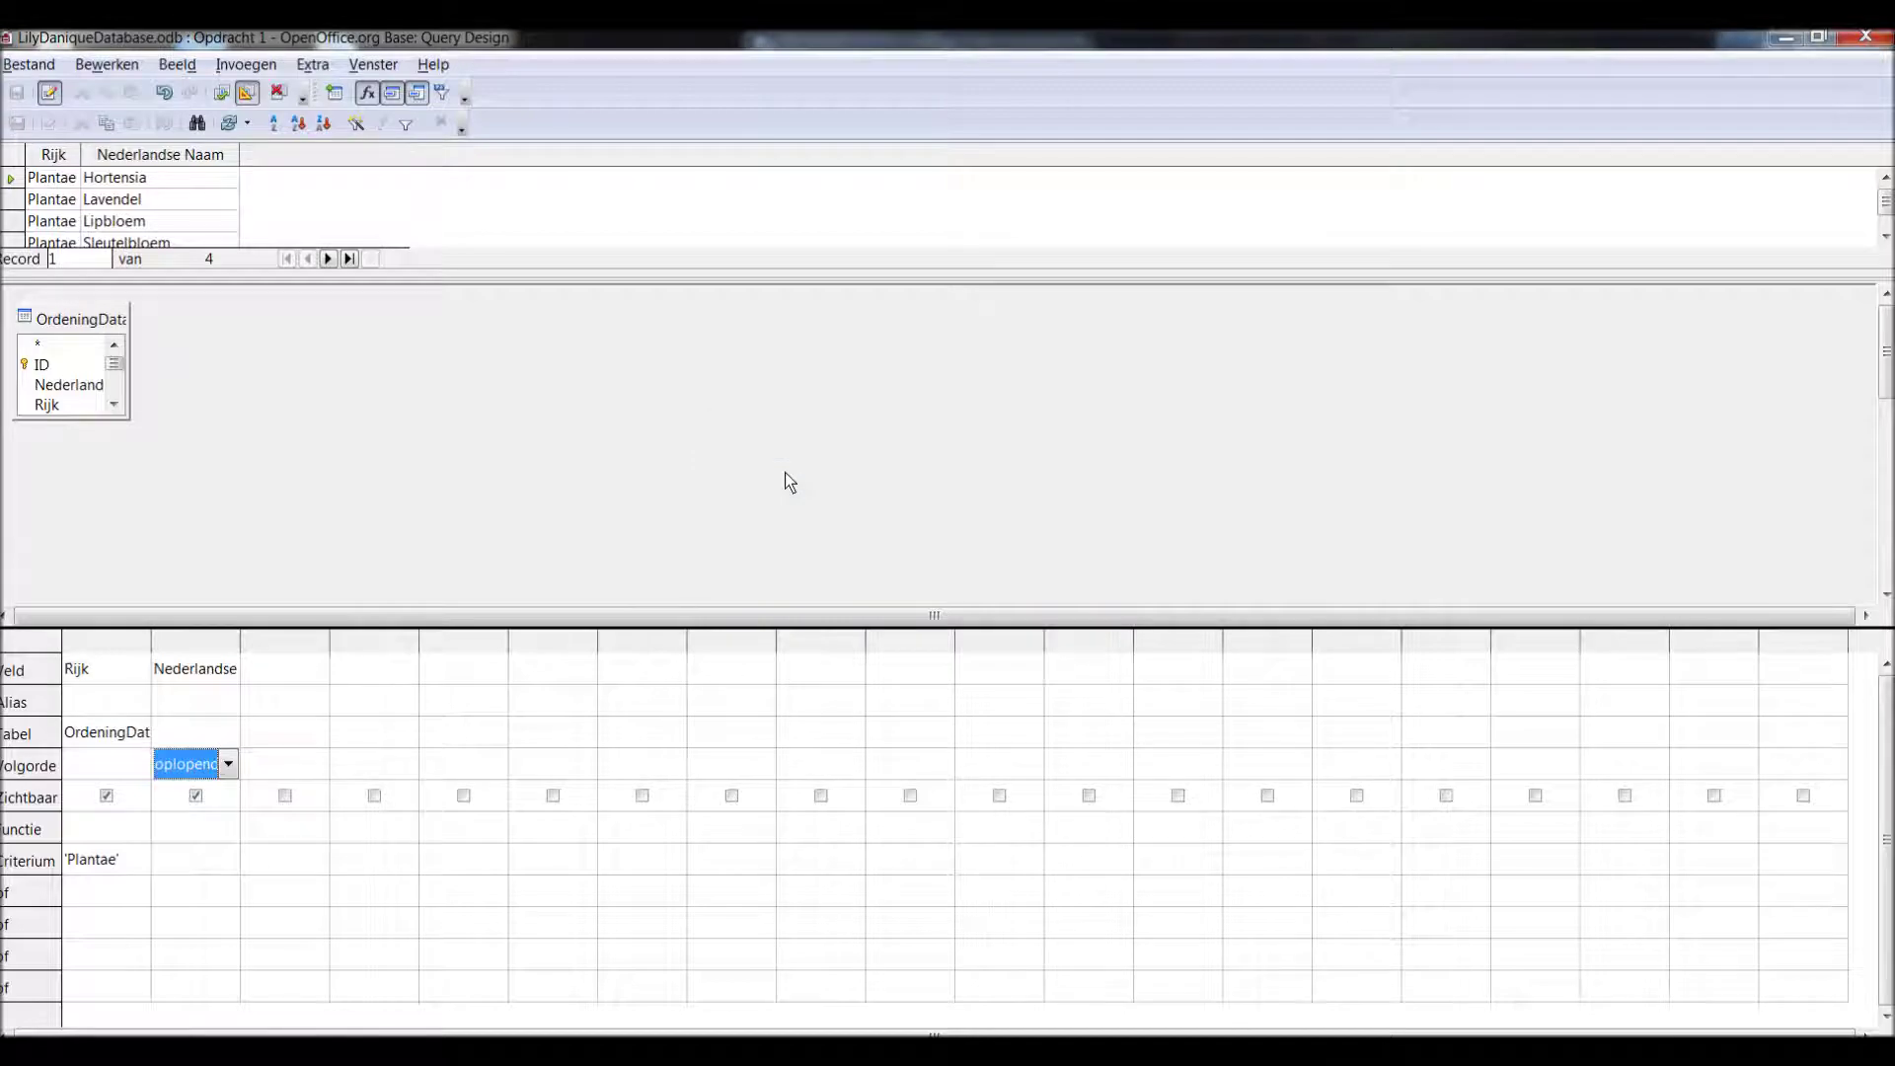
left_click(1865, 37)
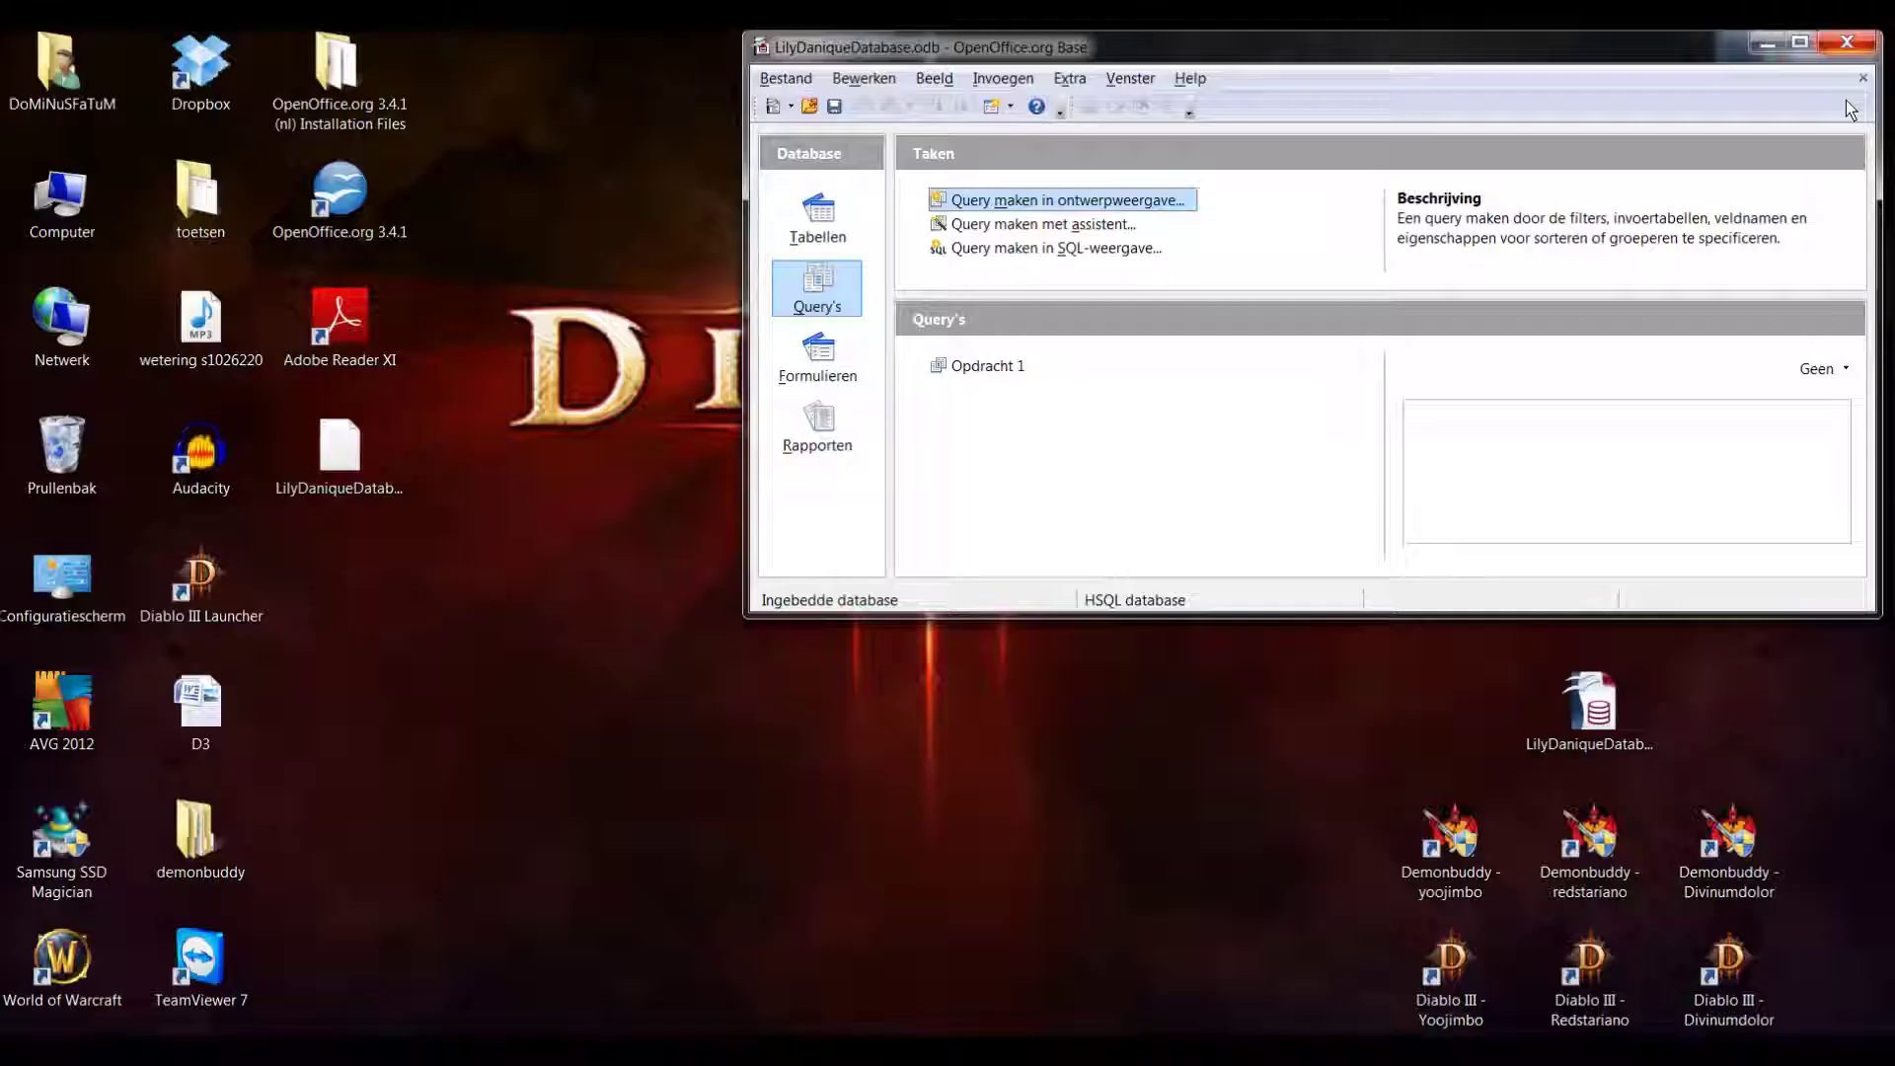
- Create another query in design view based on the OrdeningDatabase table and maximize its window
left_click(987, 202)
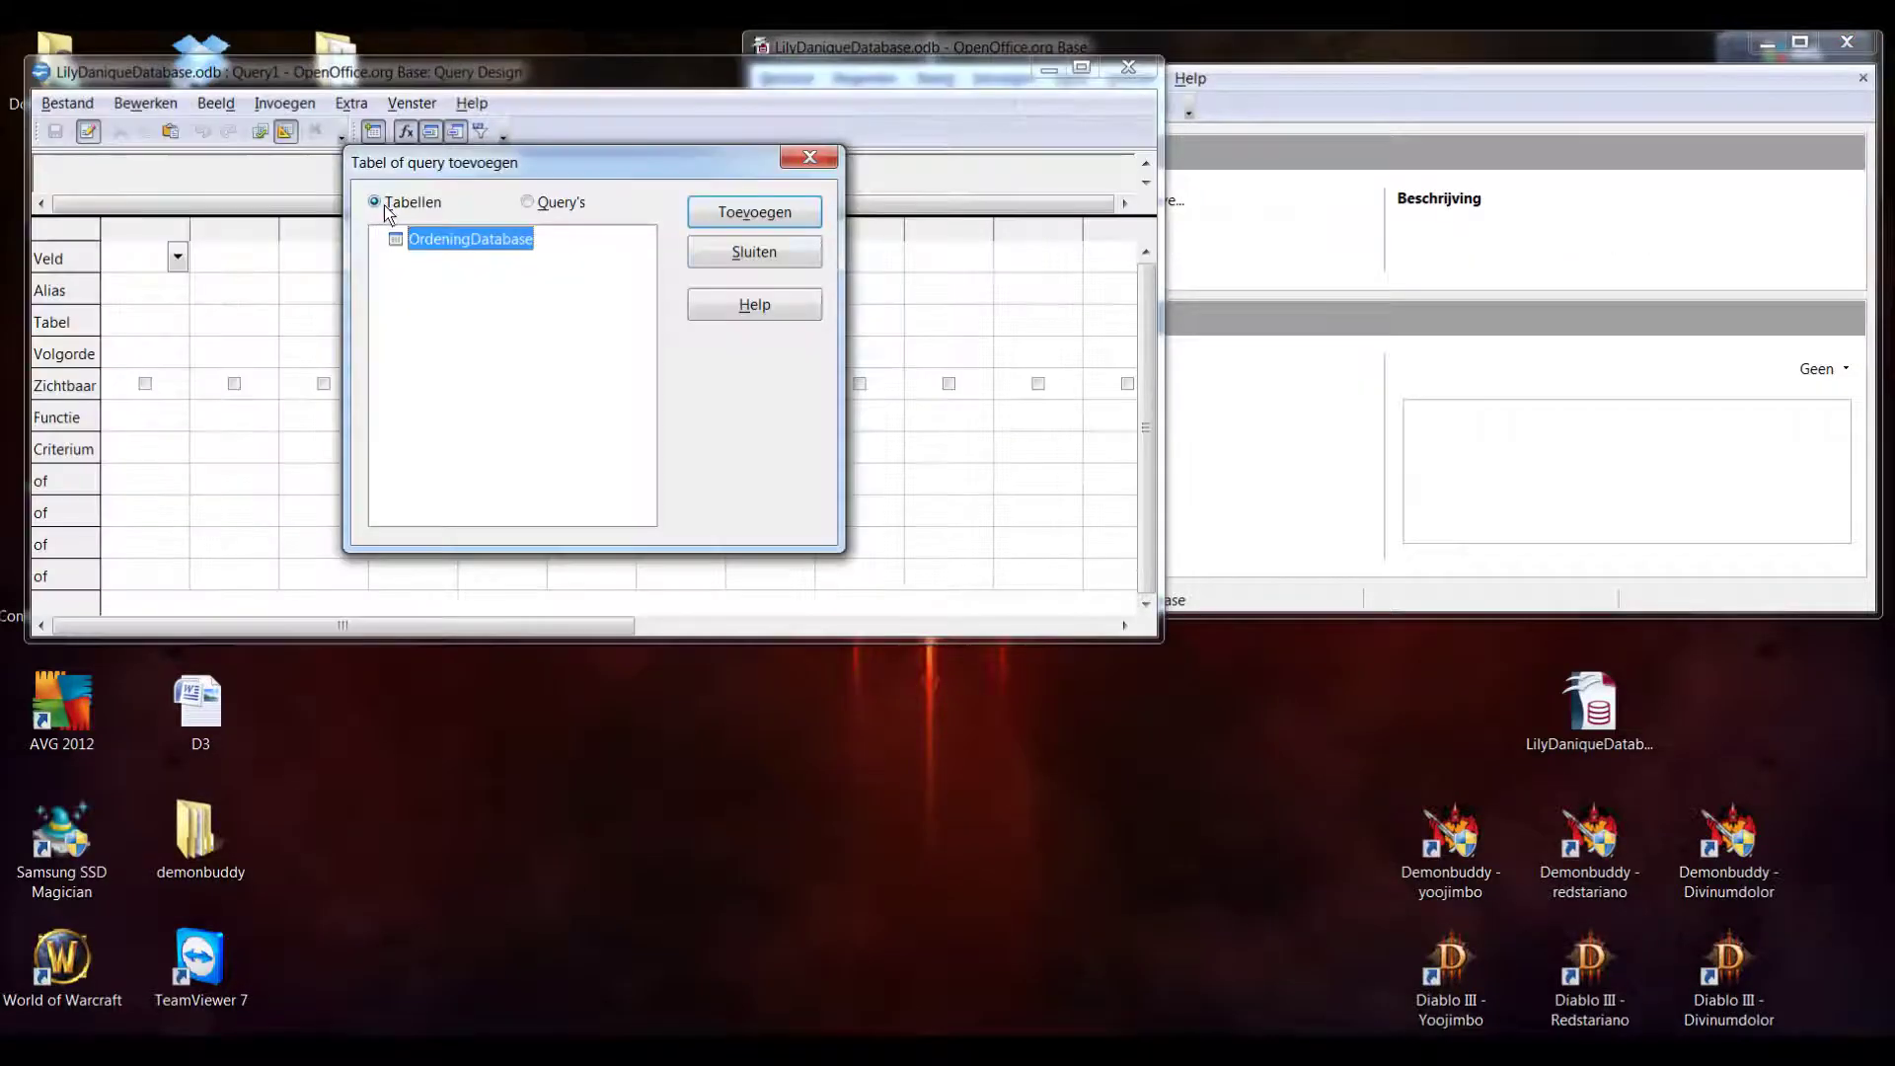
left_click(742, 213)
left_click(754, 252)
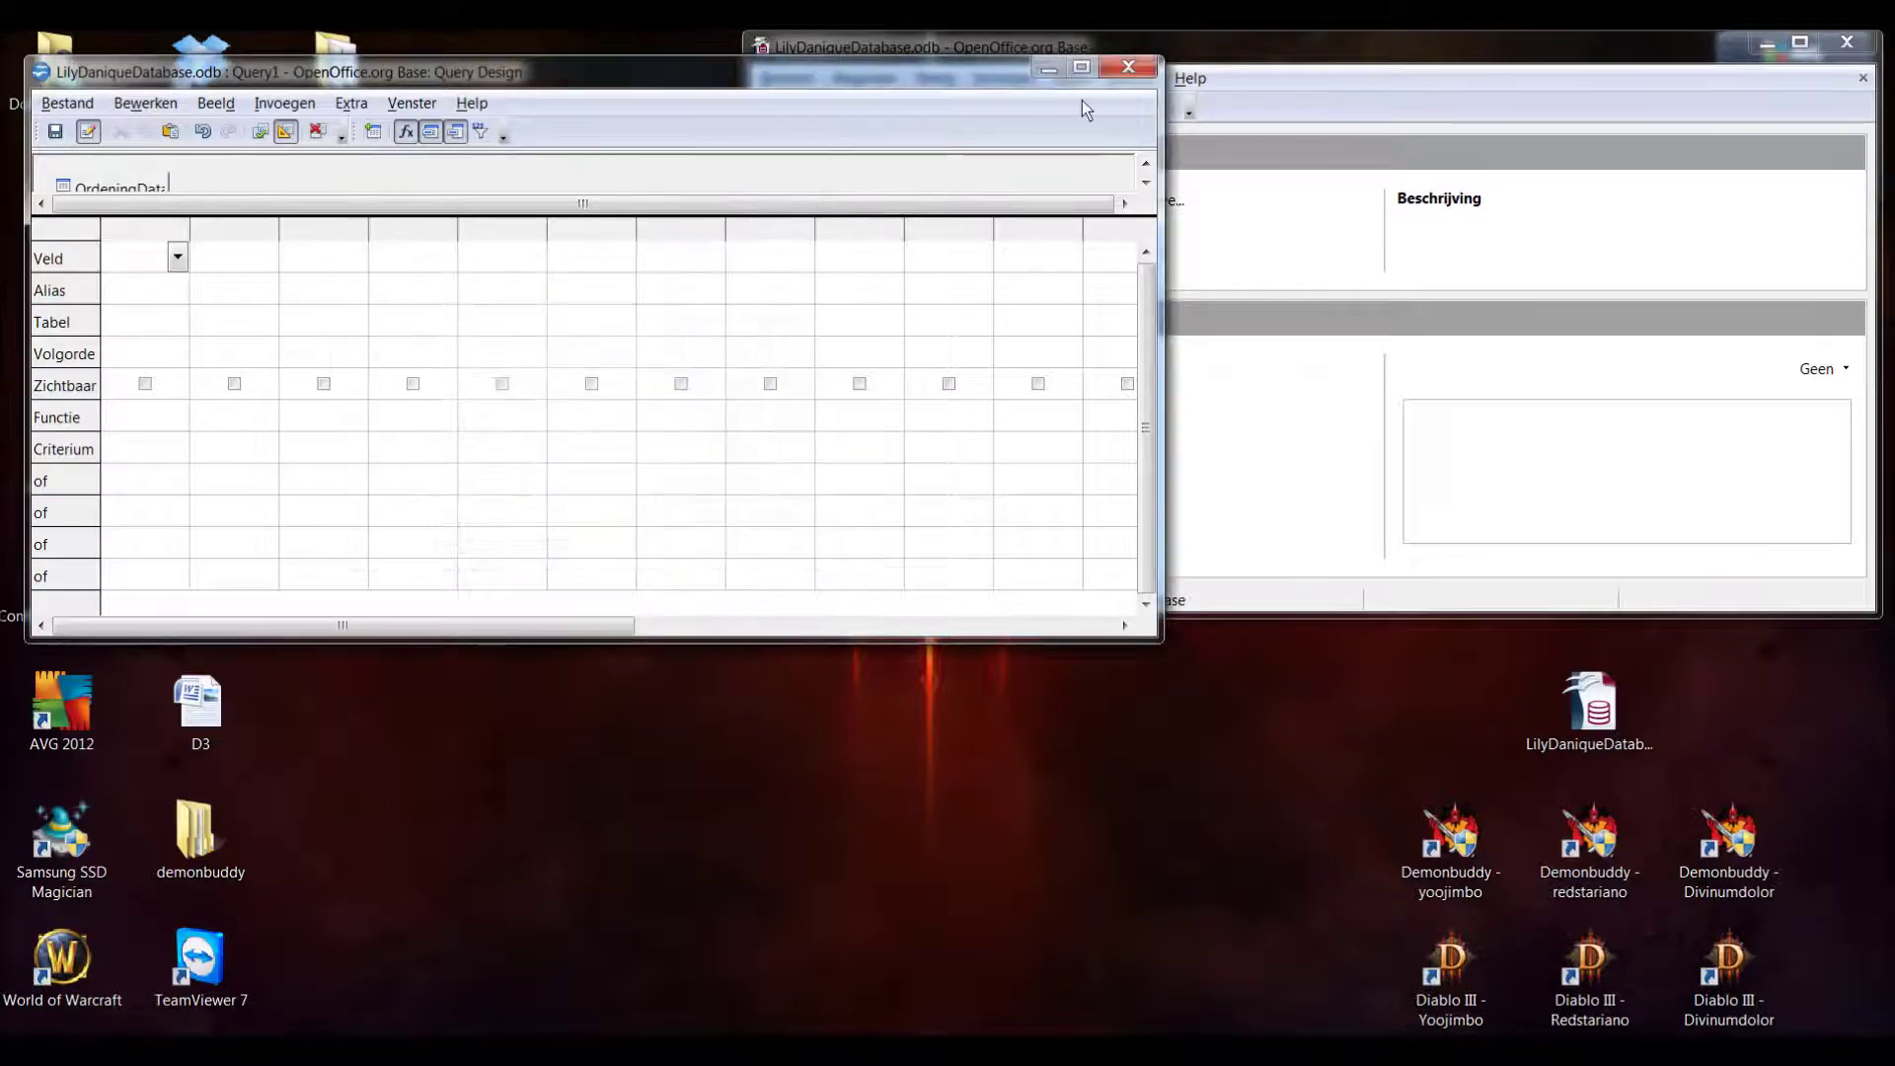
left_click(1082, 67)
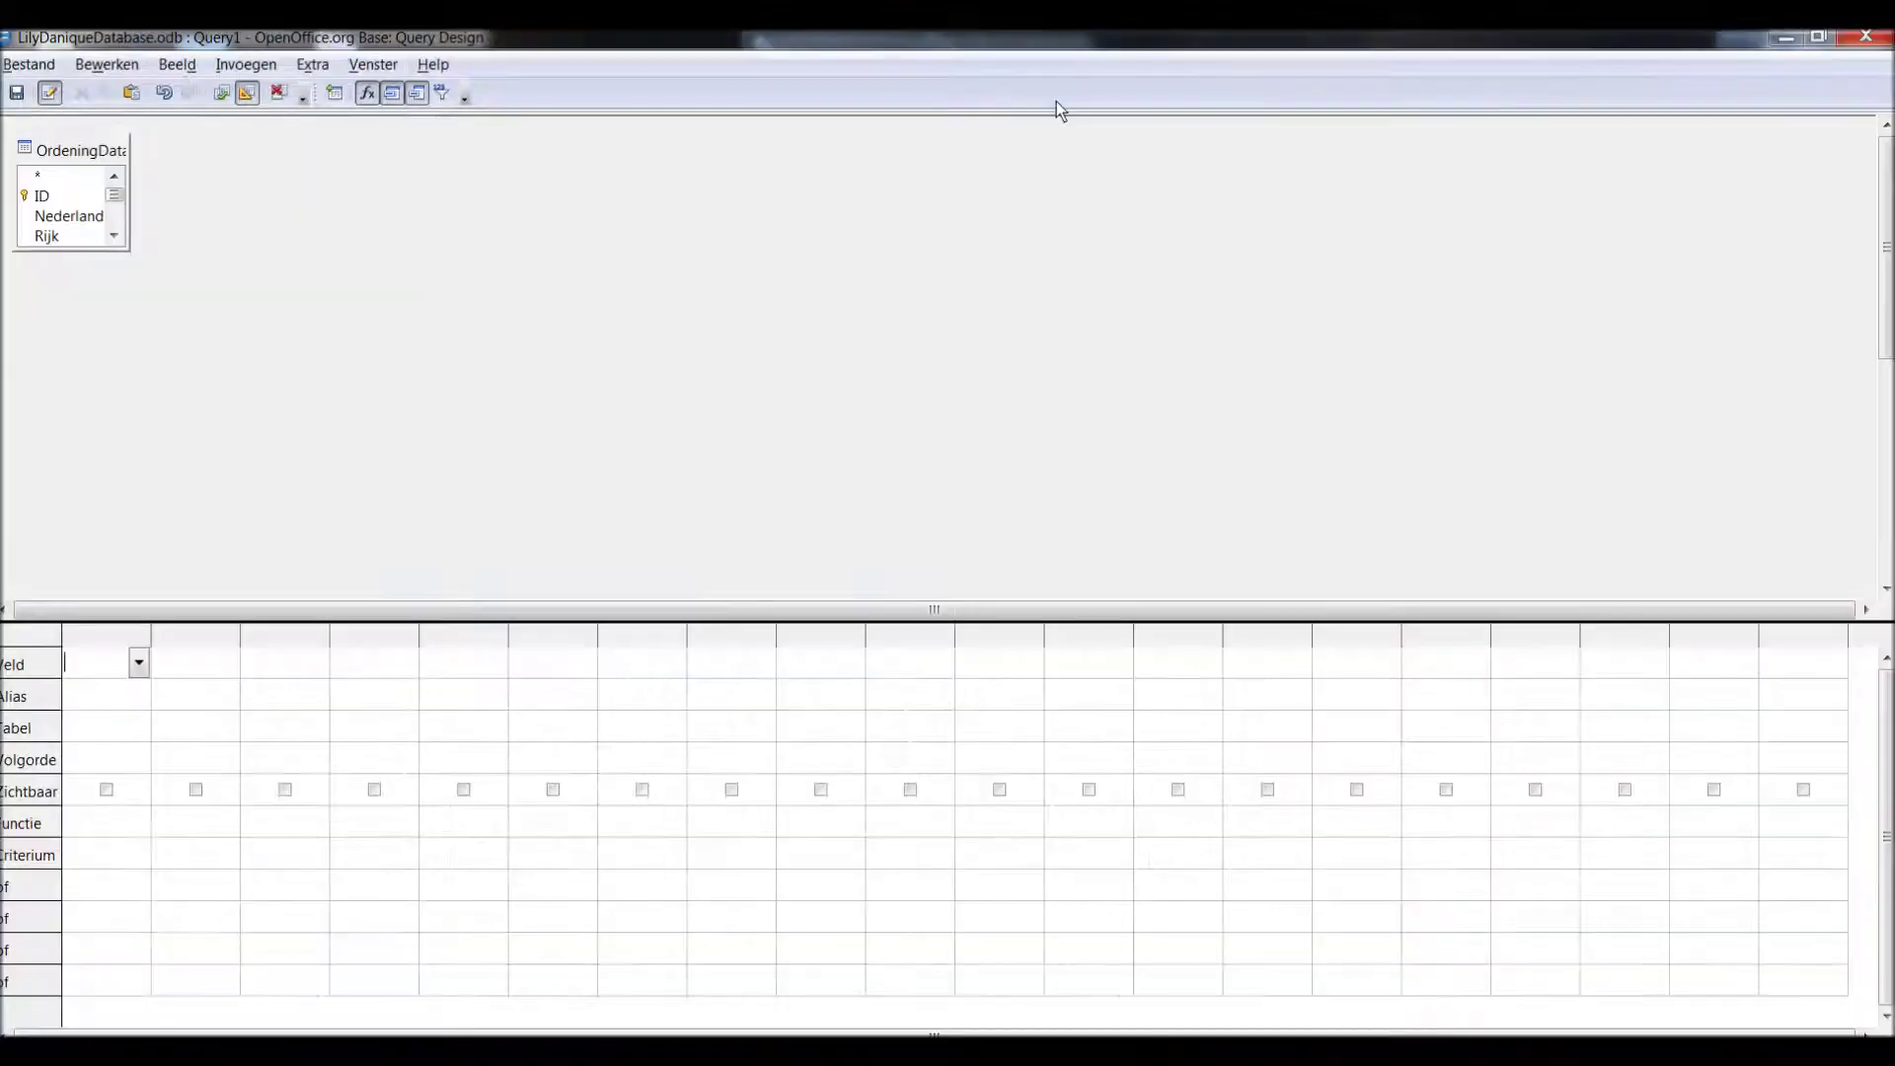
- Add the Rijk field with the criterion Animalia and run the query
left_click(139, 663)
left_click(175, 752)
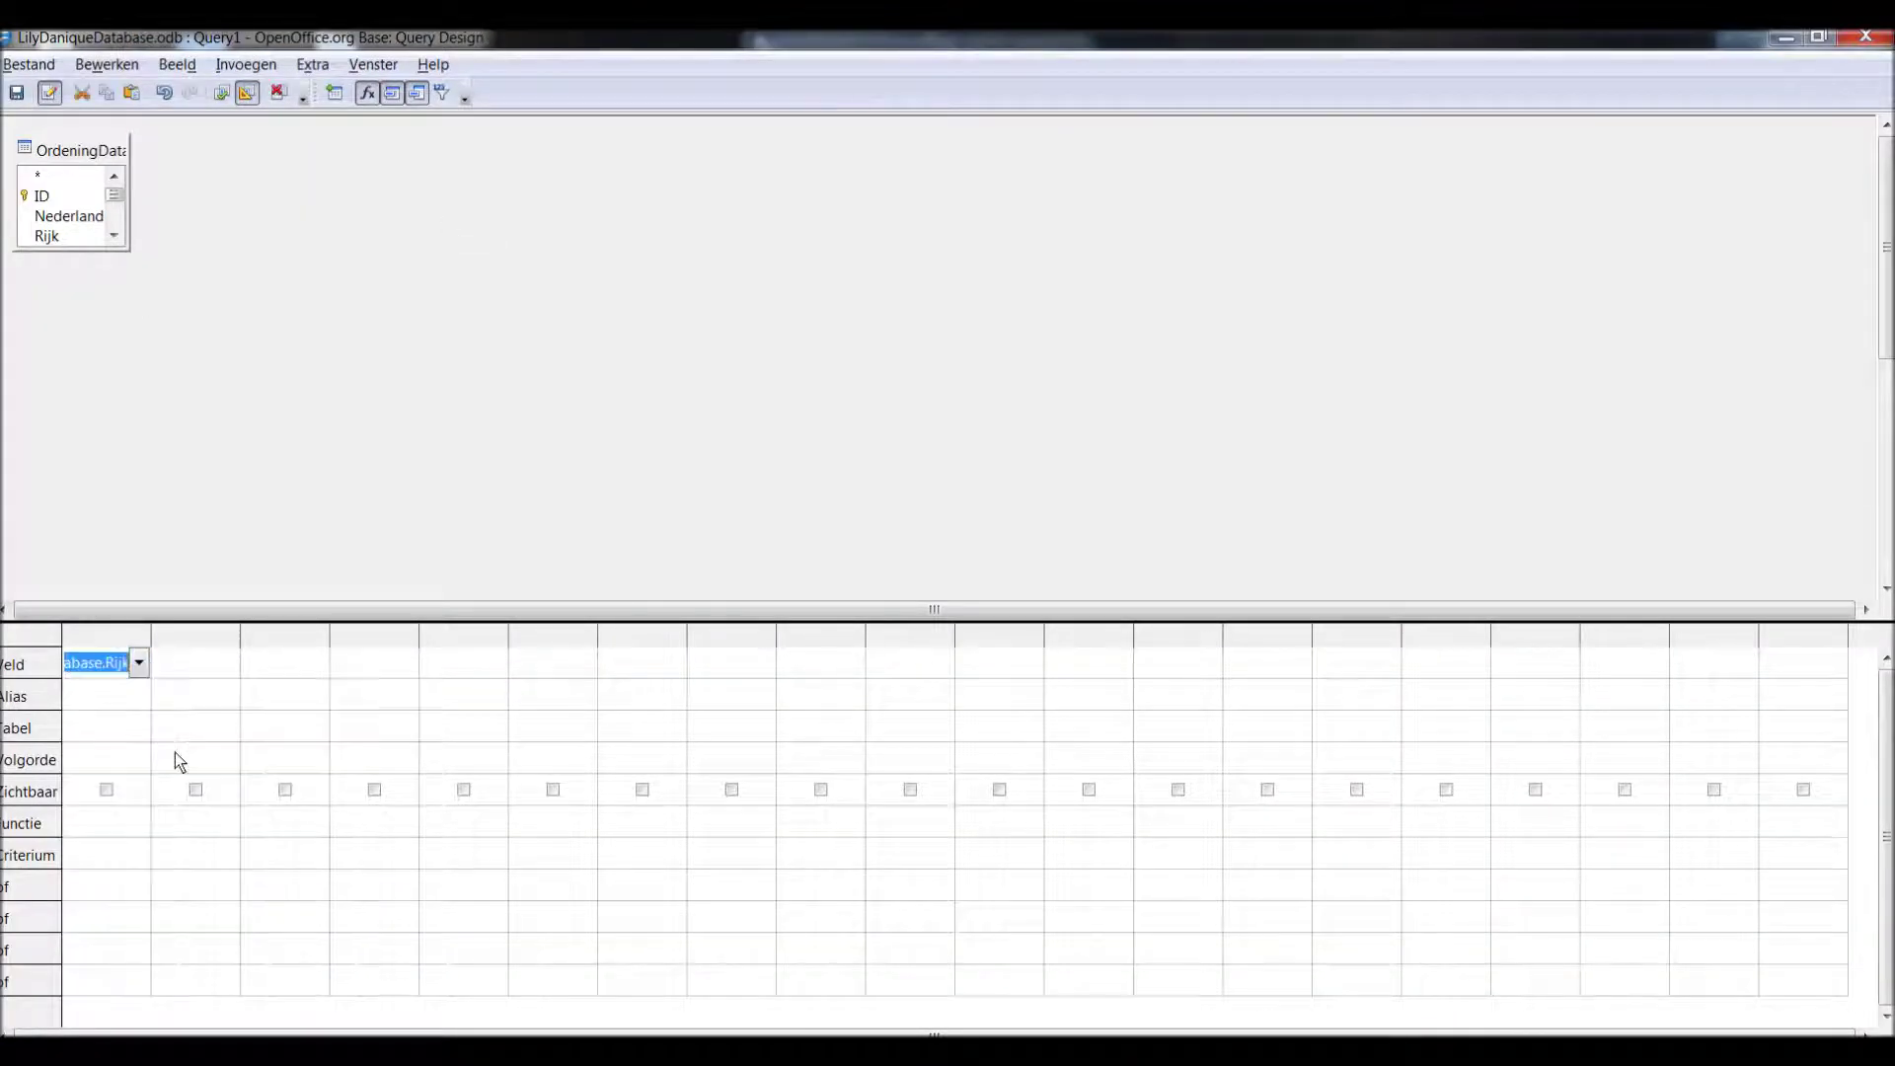
left_click(118, 860)
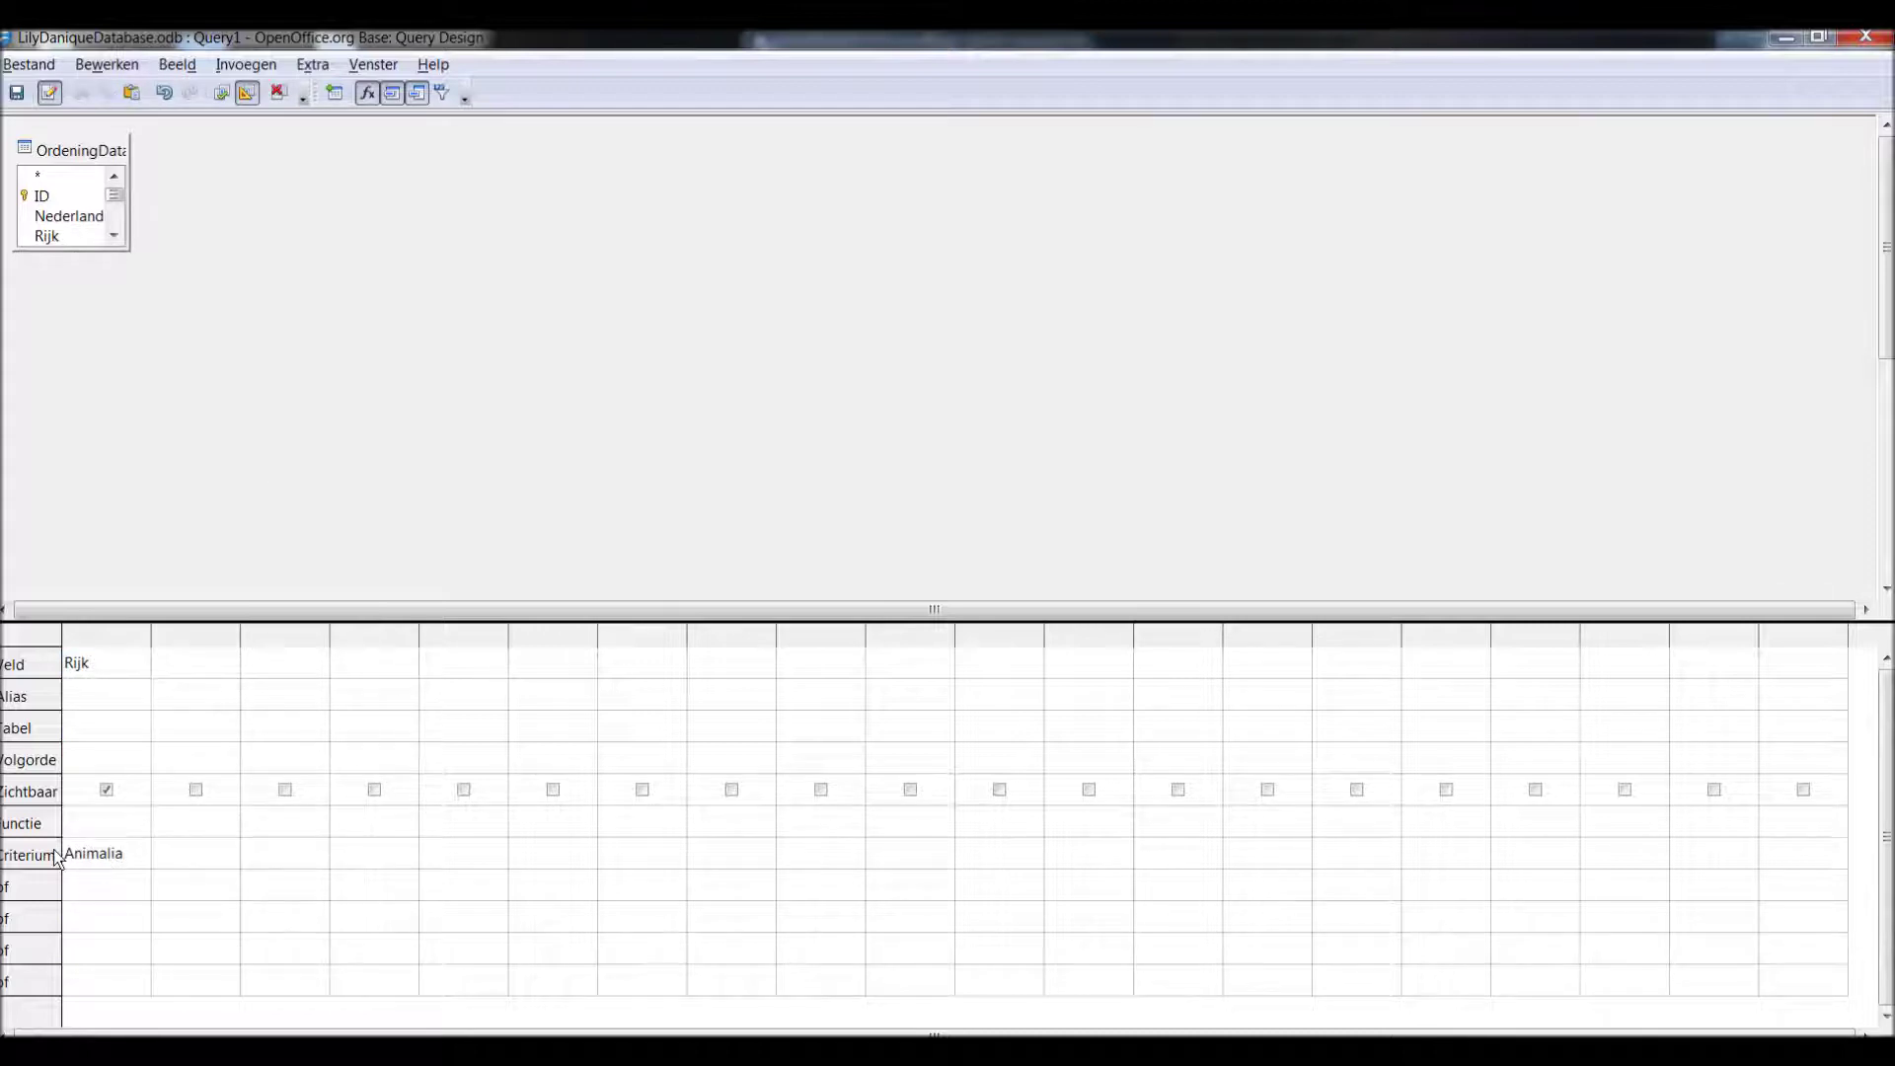
left_click(223, 94)
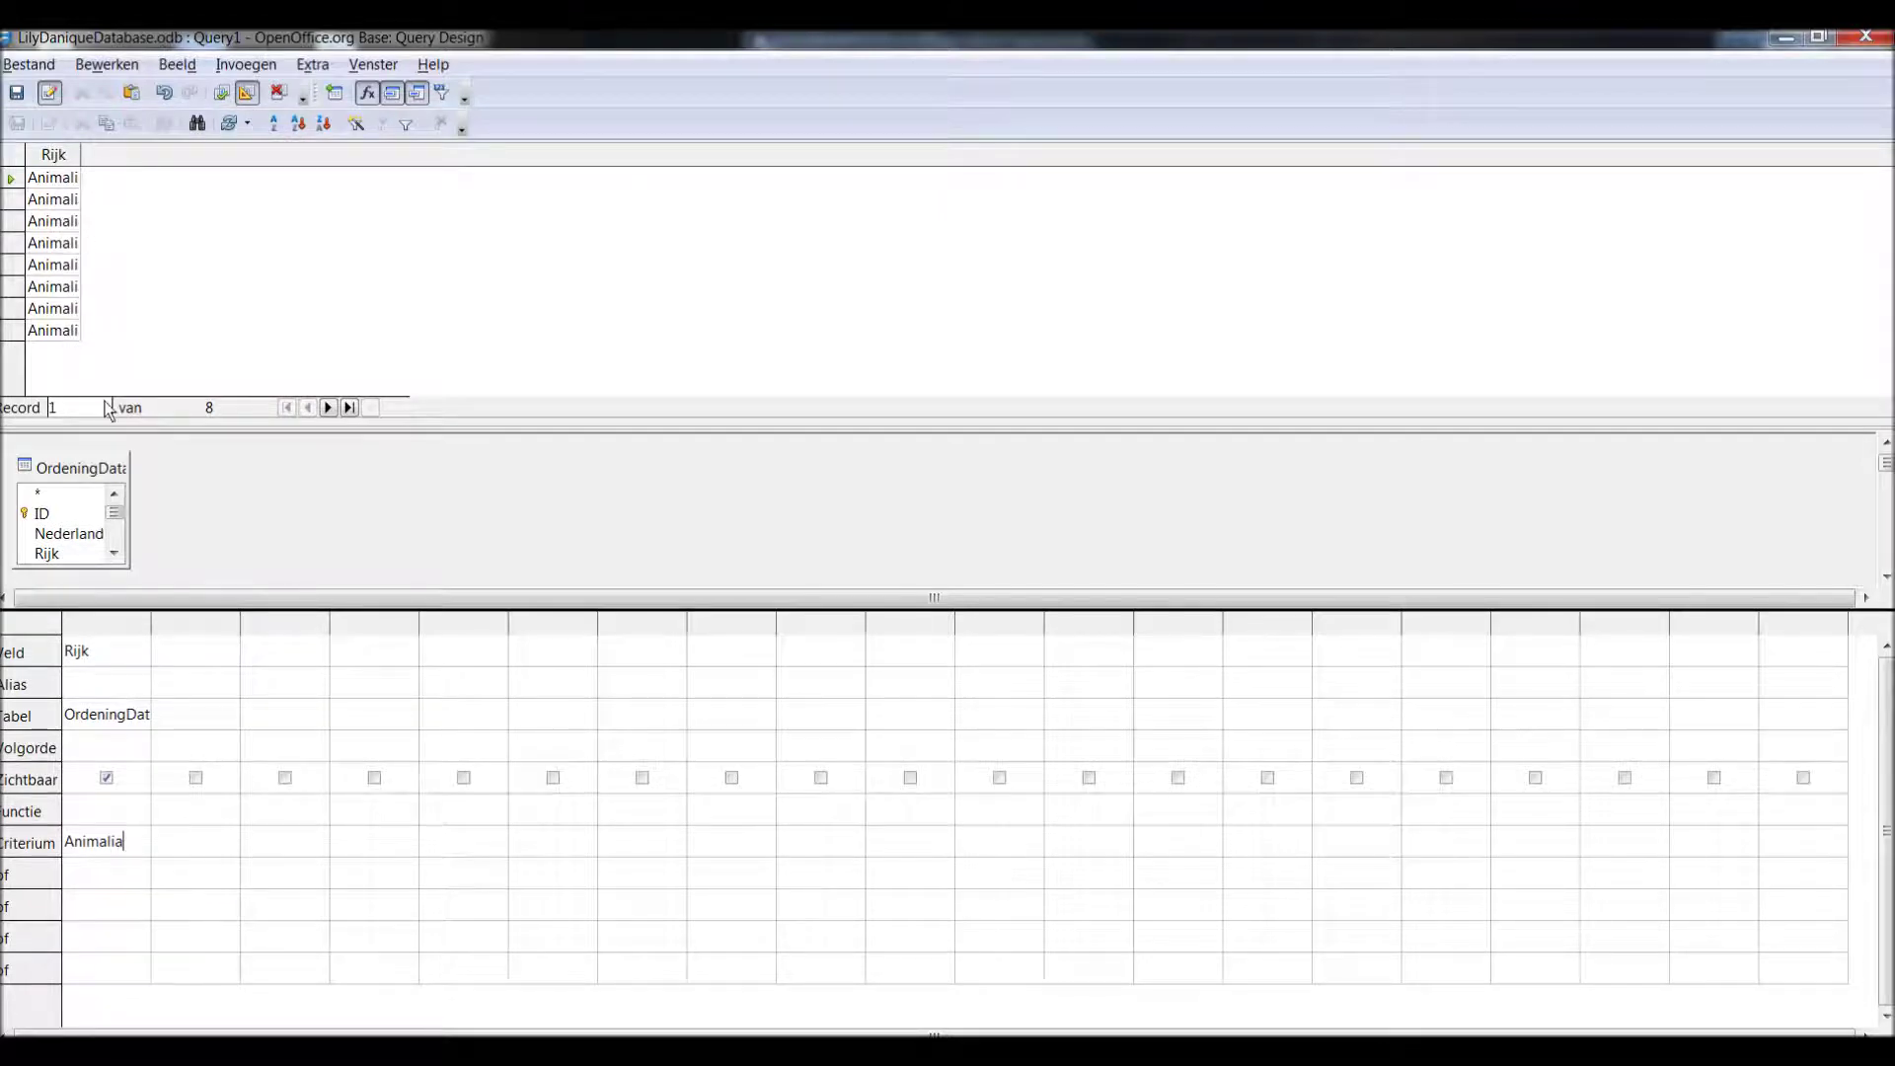
- Add the Stam field as the second column, filter it on Arthropoda and rerun the query
left_click(227, 664)
left_click(229, 655)
left_click(223, 756)
left_click(222, 92)
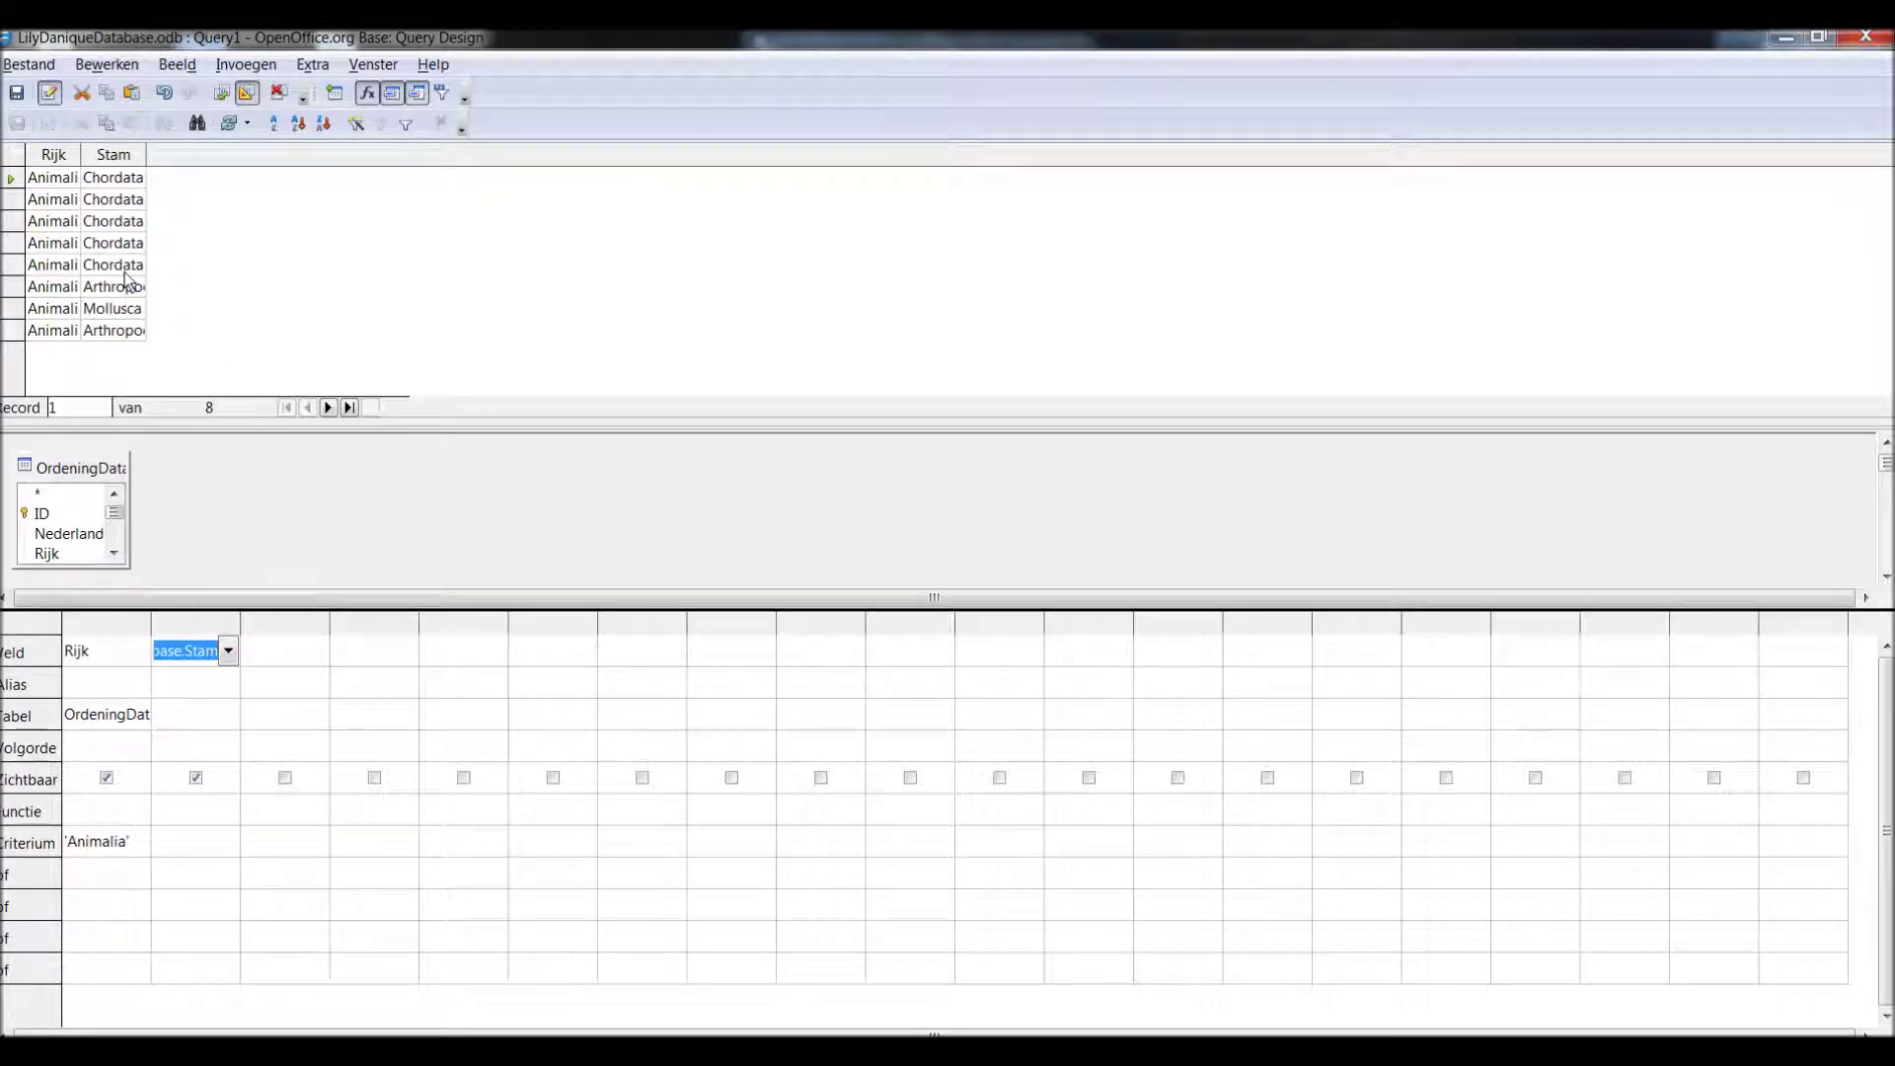
left_click(176, 831)
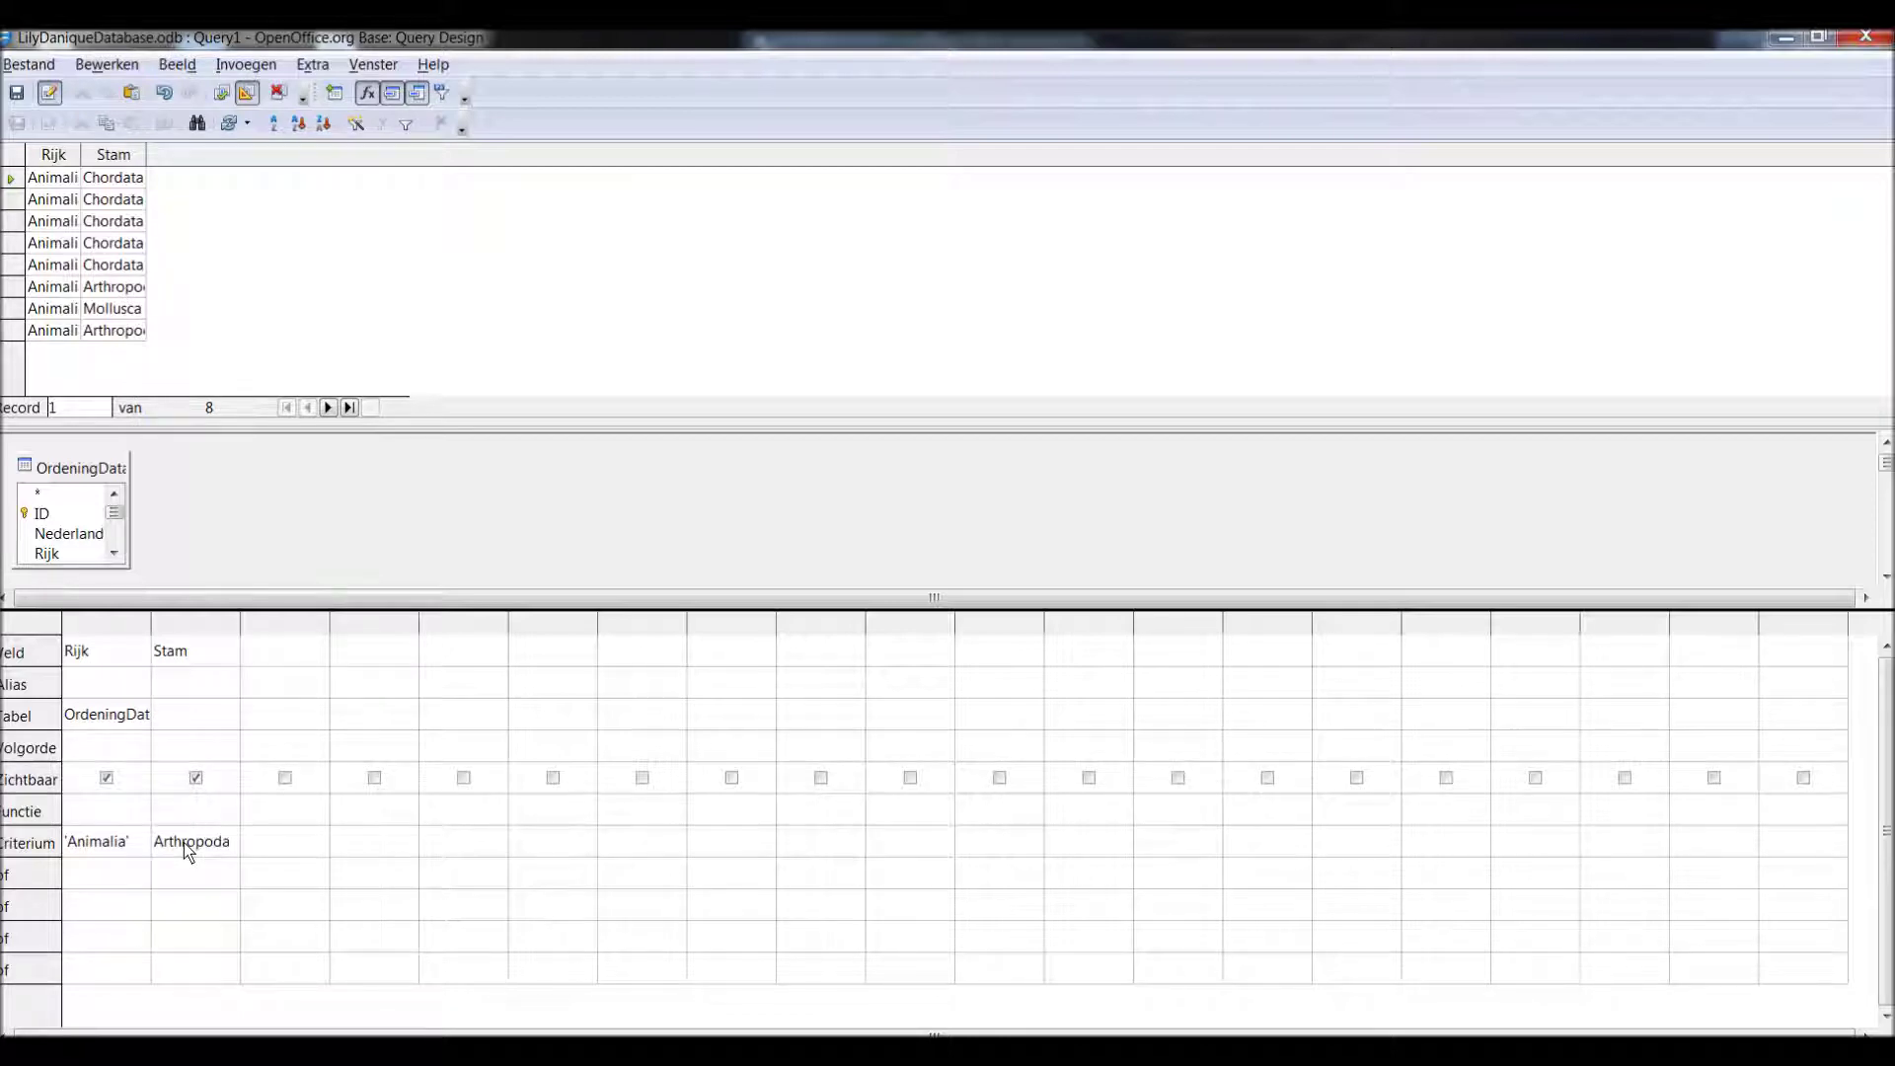
left_click(222, 95)
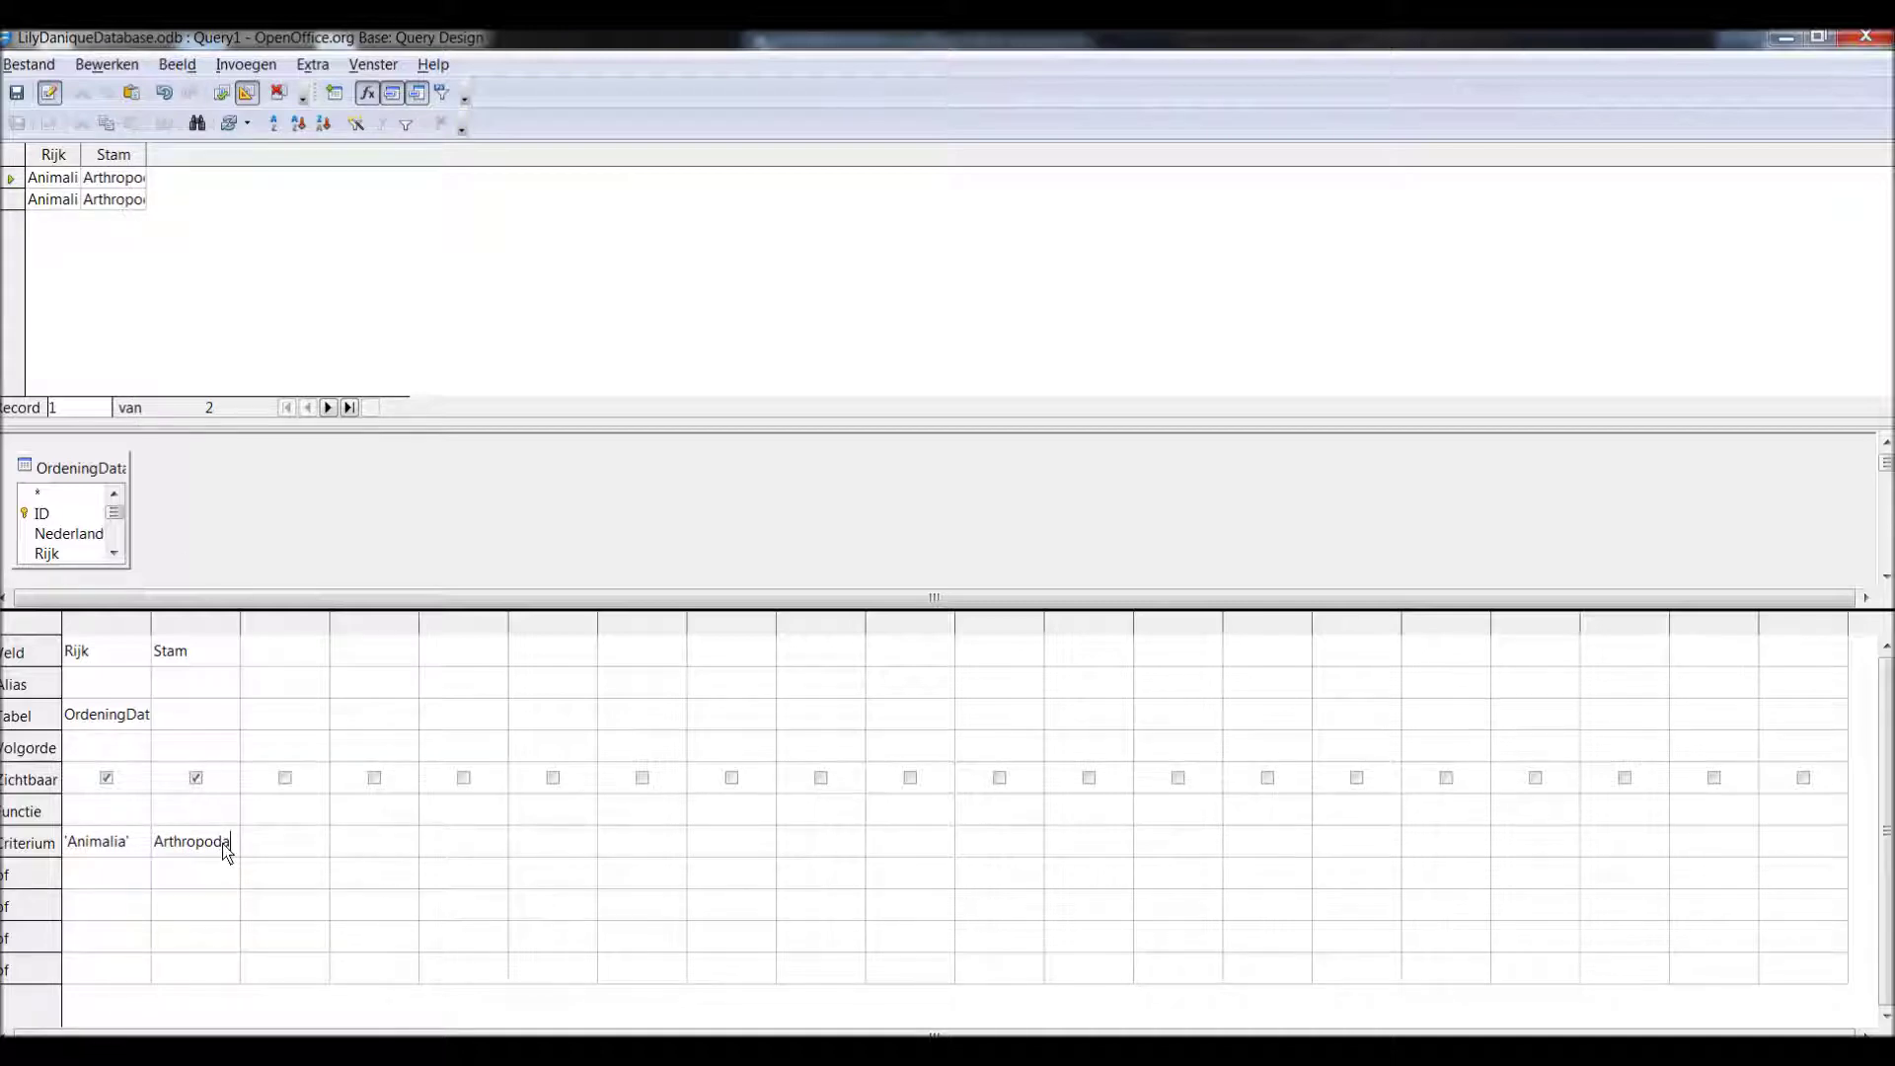
- Add the Nederlandse Naam field as the third column and rerun the query
left_click(326, 653)
left_click(324, 654)
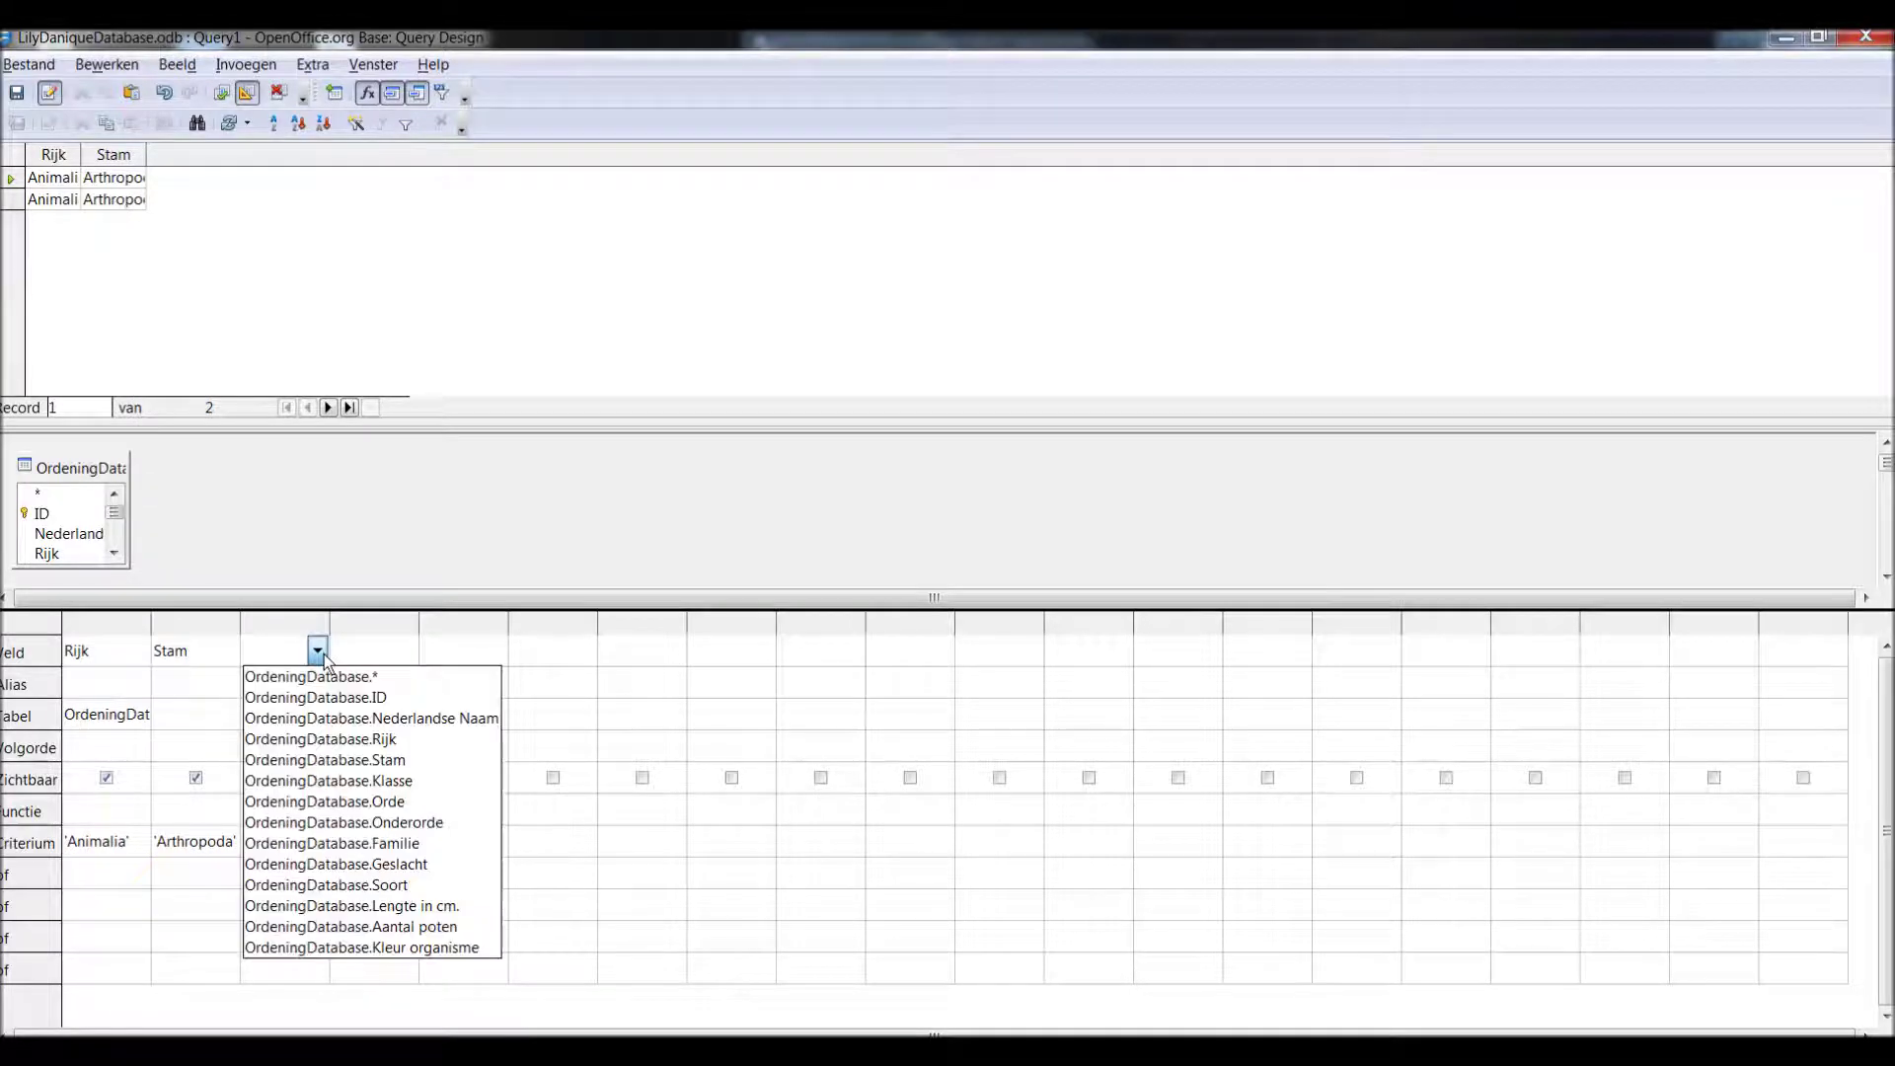
left_click(329, 719)
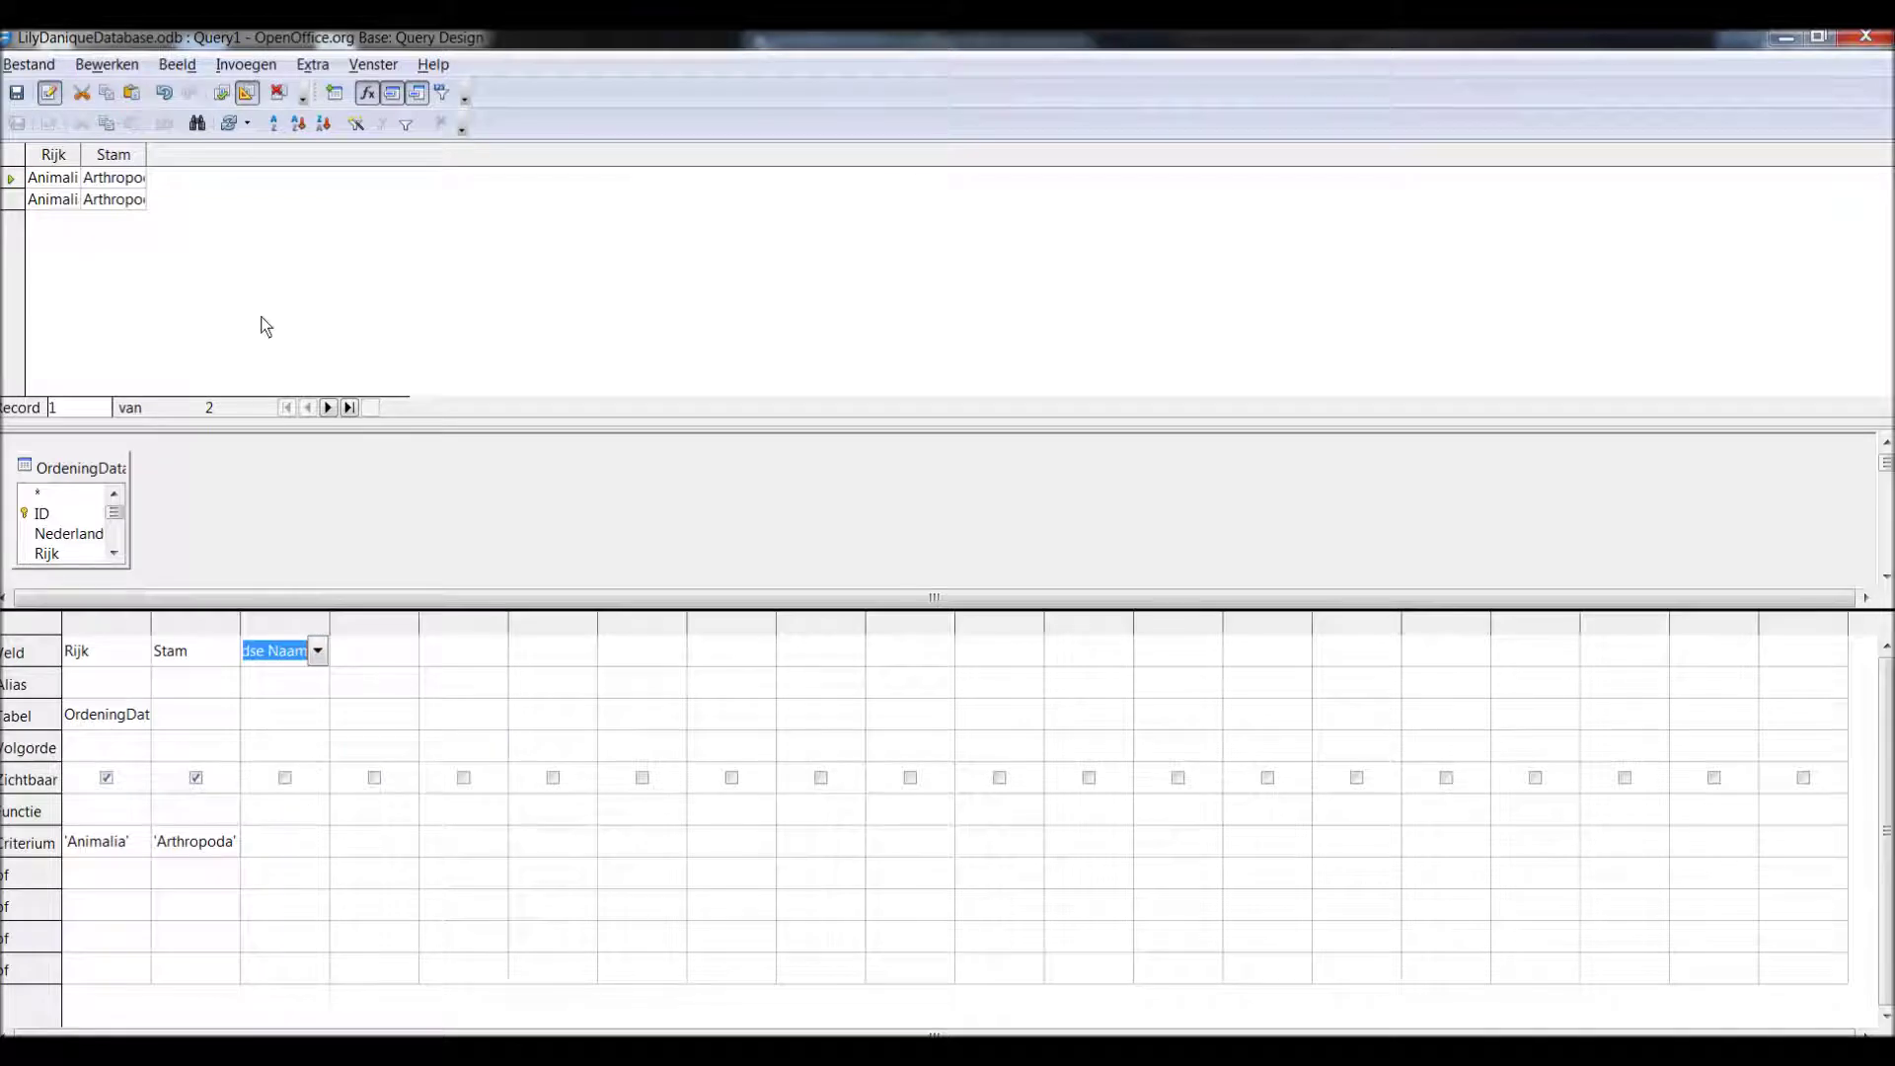
left_click(221, 93)
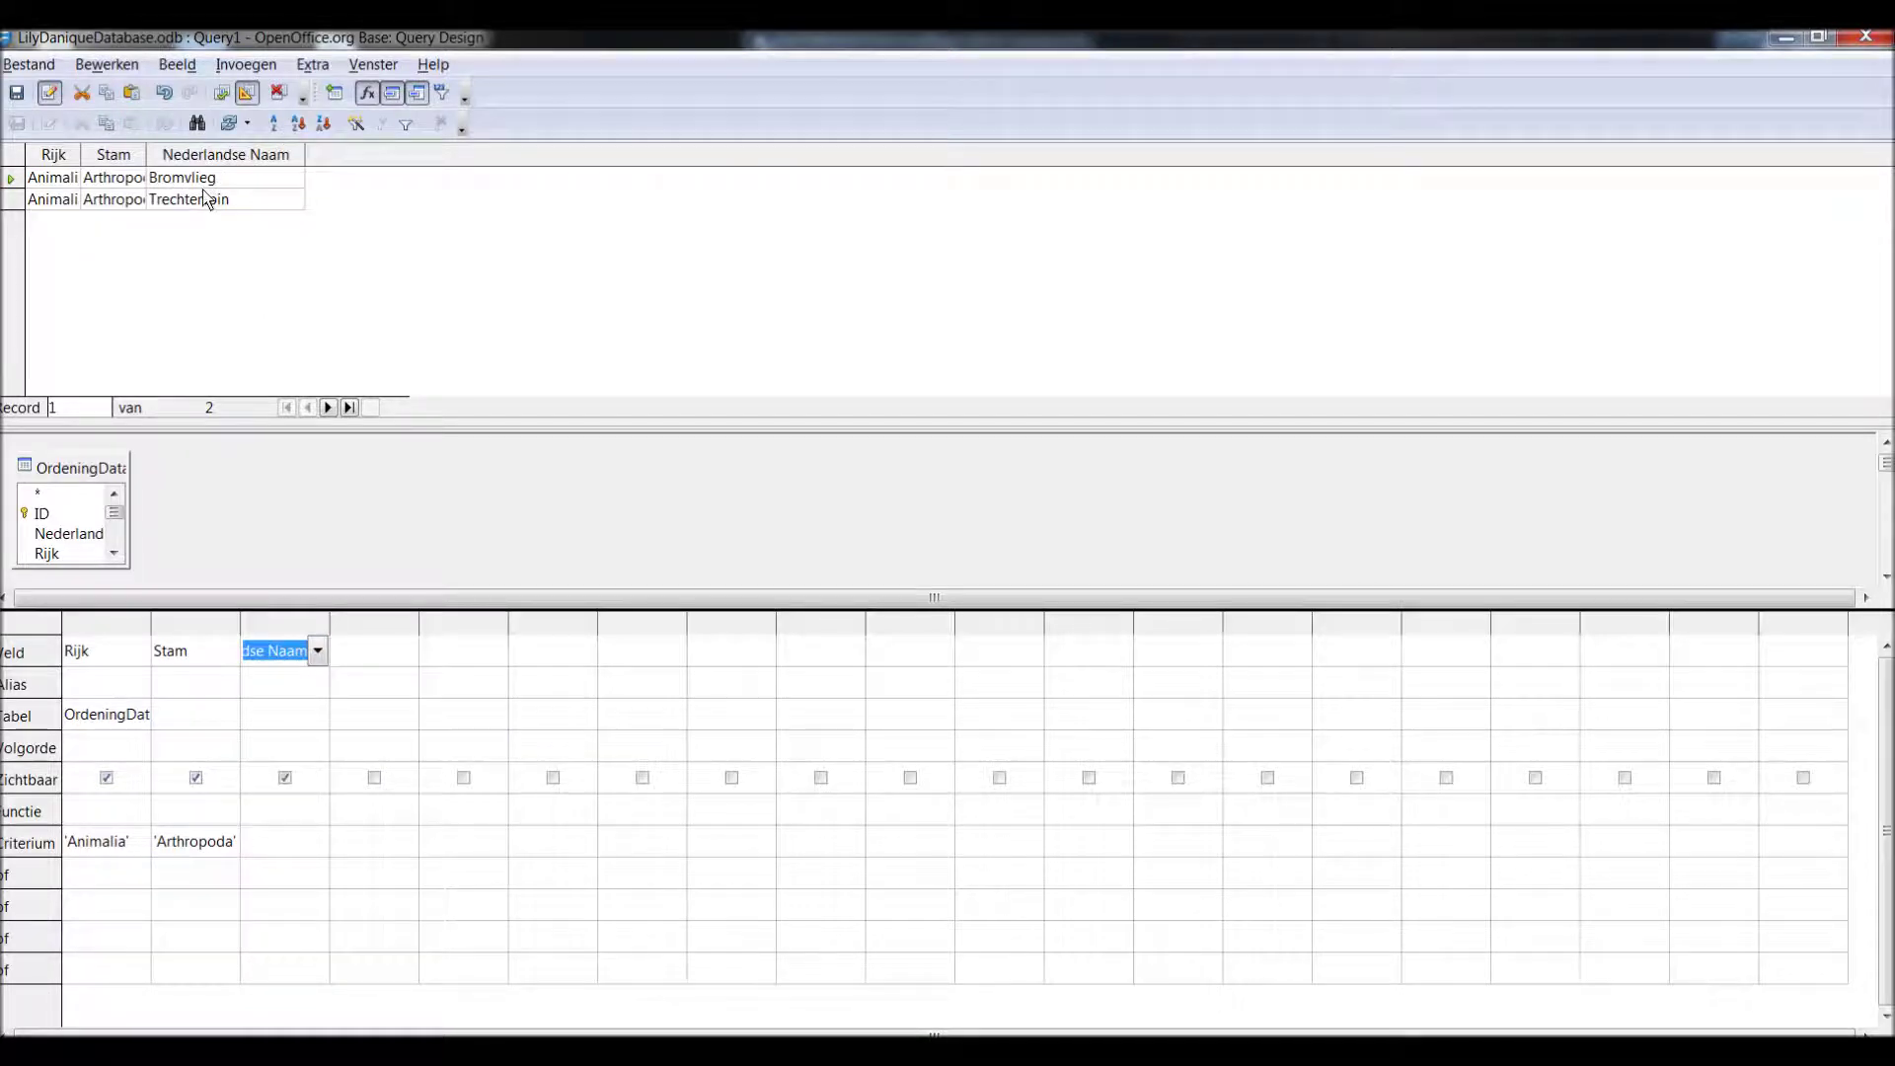
- Set the Nederlandse Naam column's sort order to descending (aflopend) and rerun the query
left_click(322, 754)
left_click(320, 752)
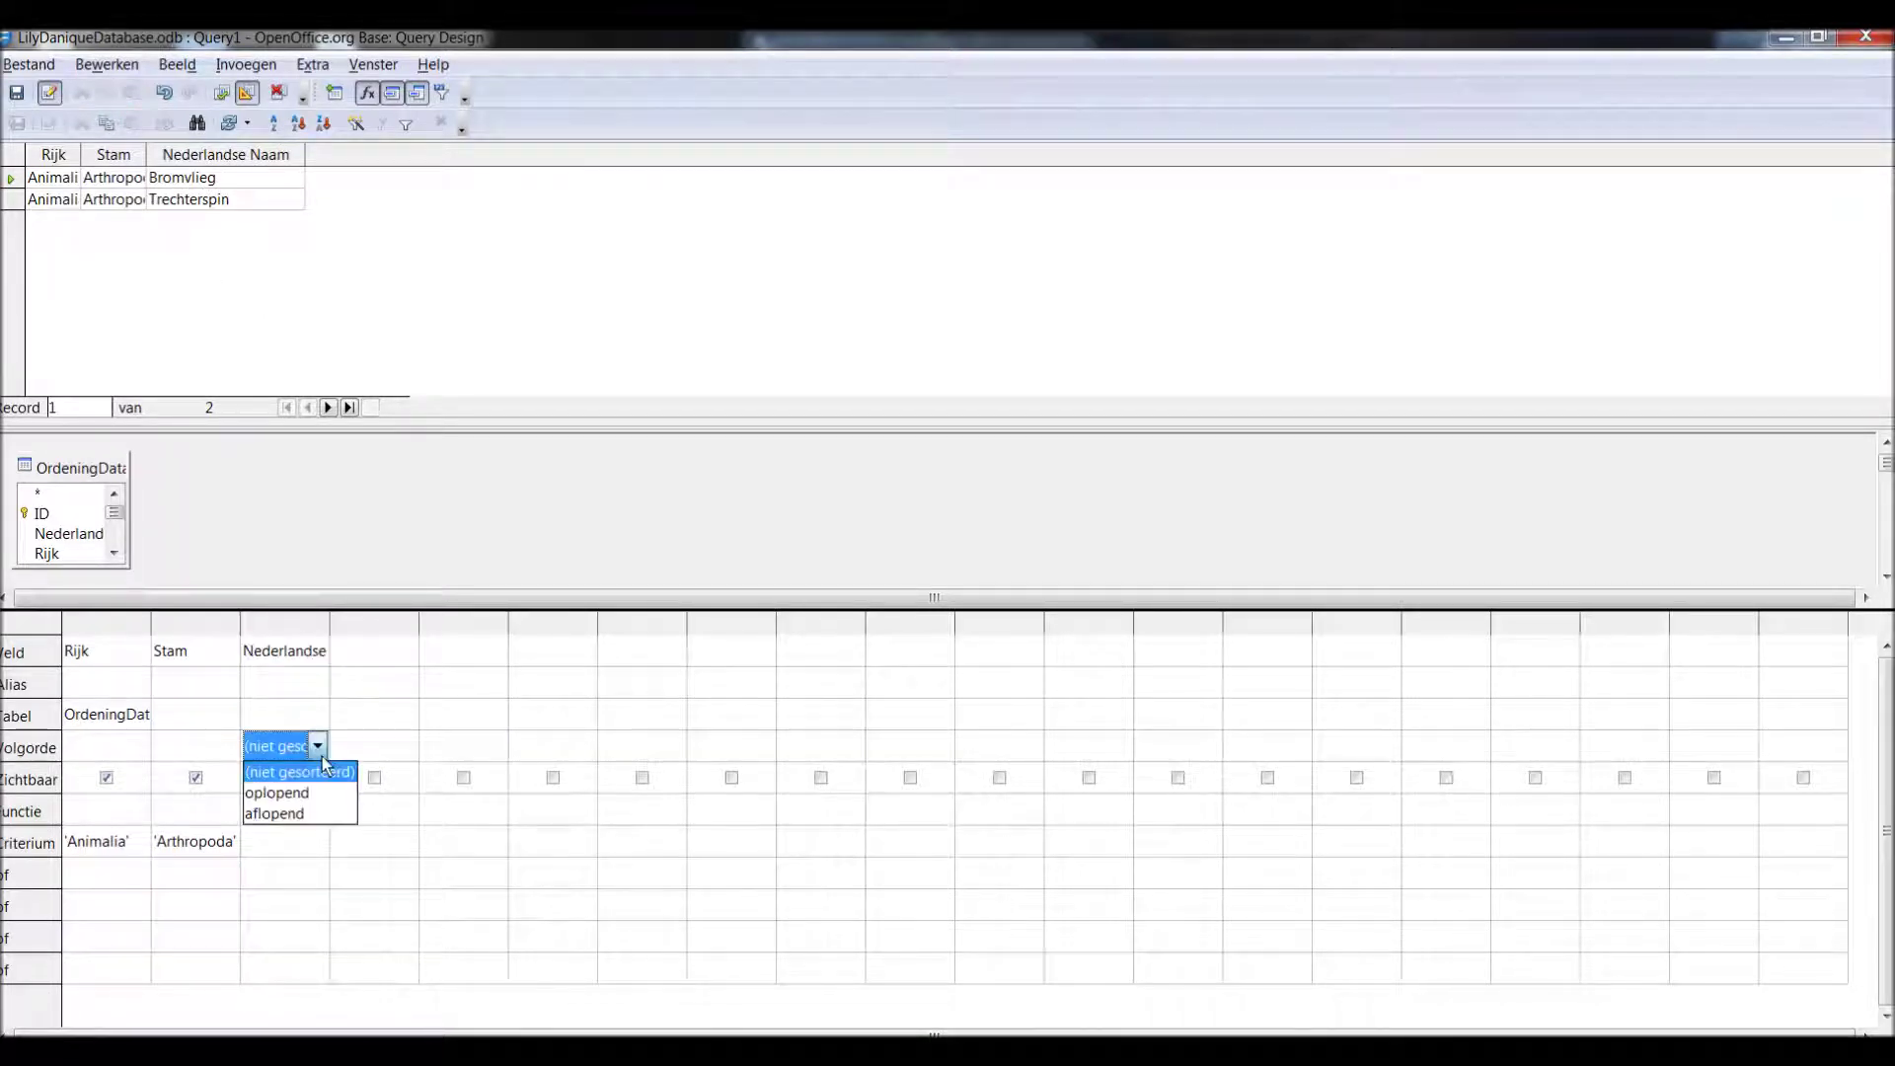
left_click(295, 816)
left_click(223, 95)
- Save the query as "Opdracht 2" and close its design window
left_click(17, 93)
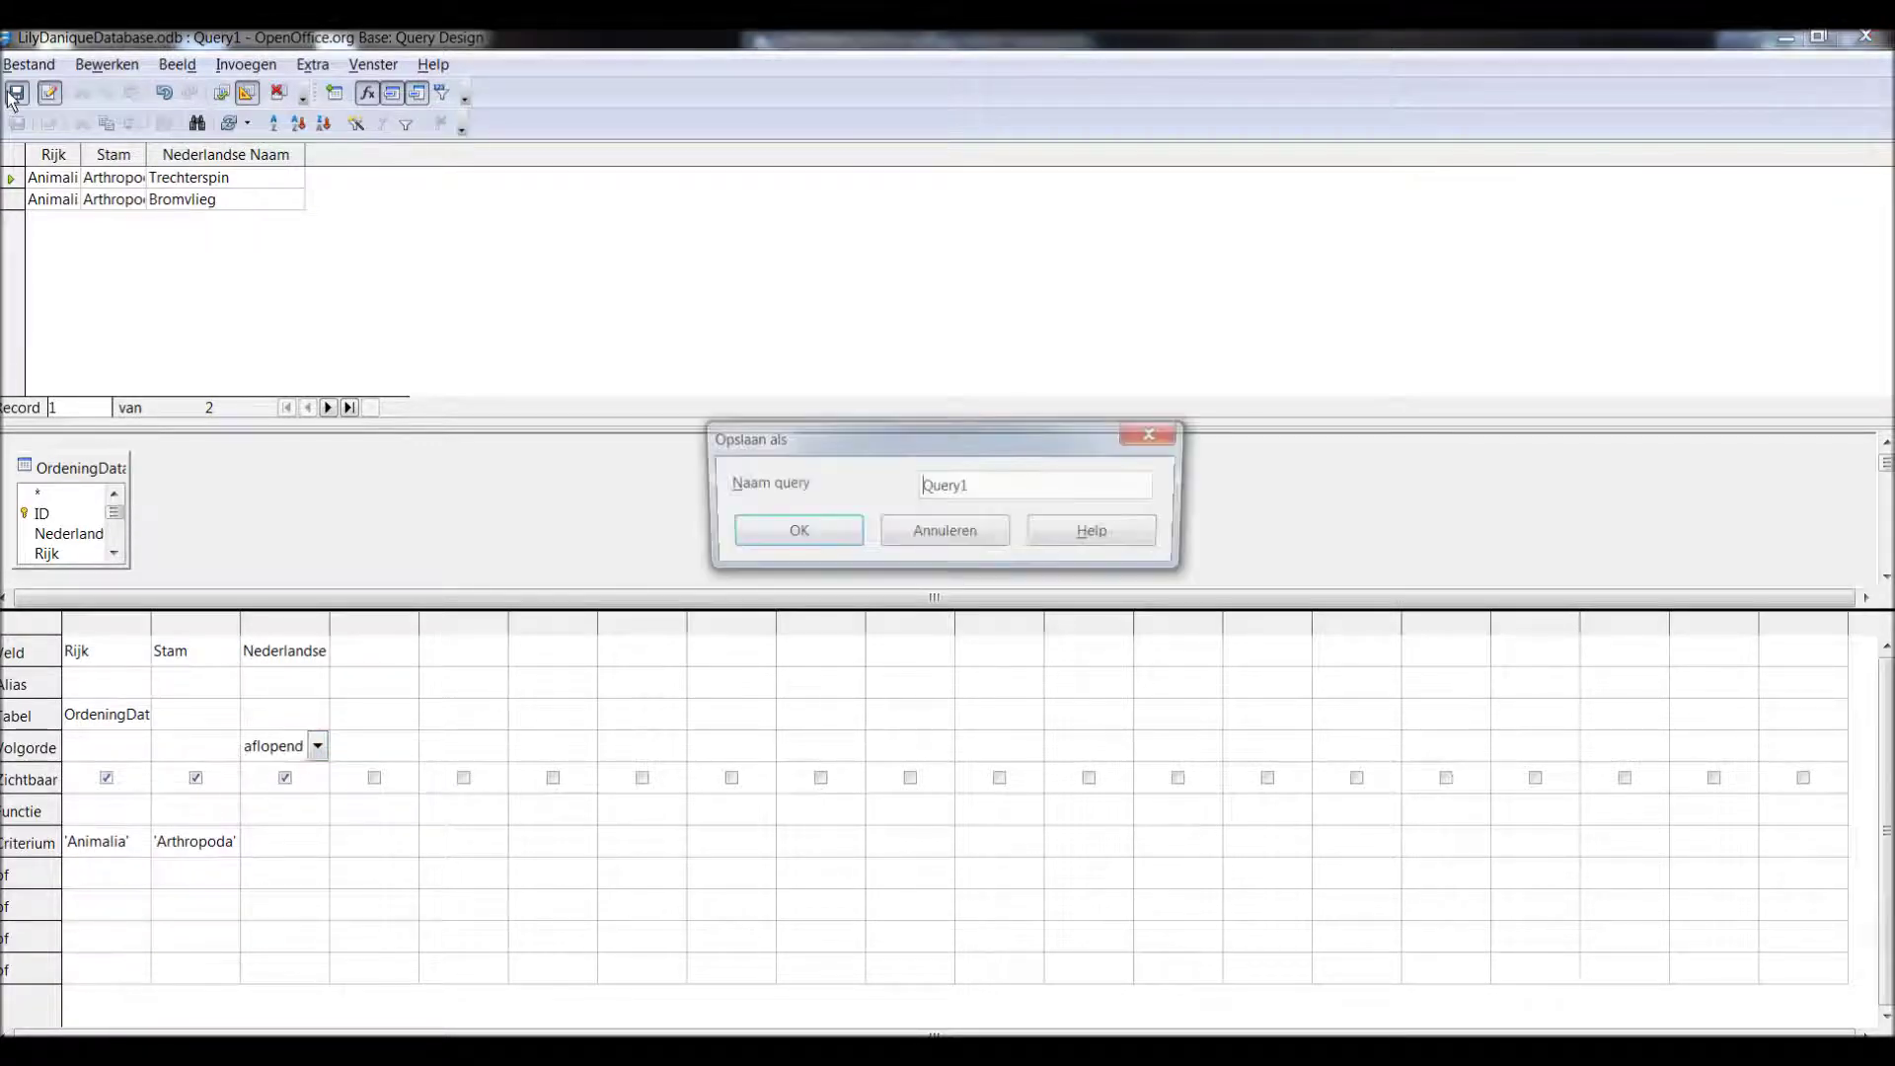
double_click(937, 487)
type("Oporacht 2")
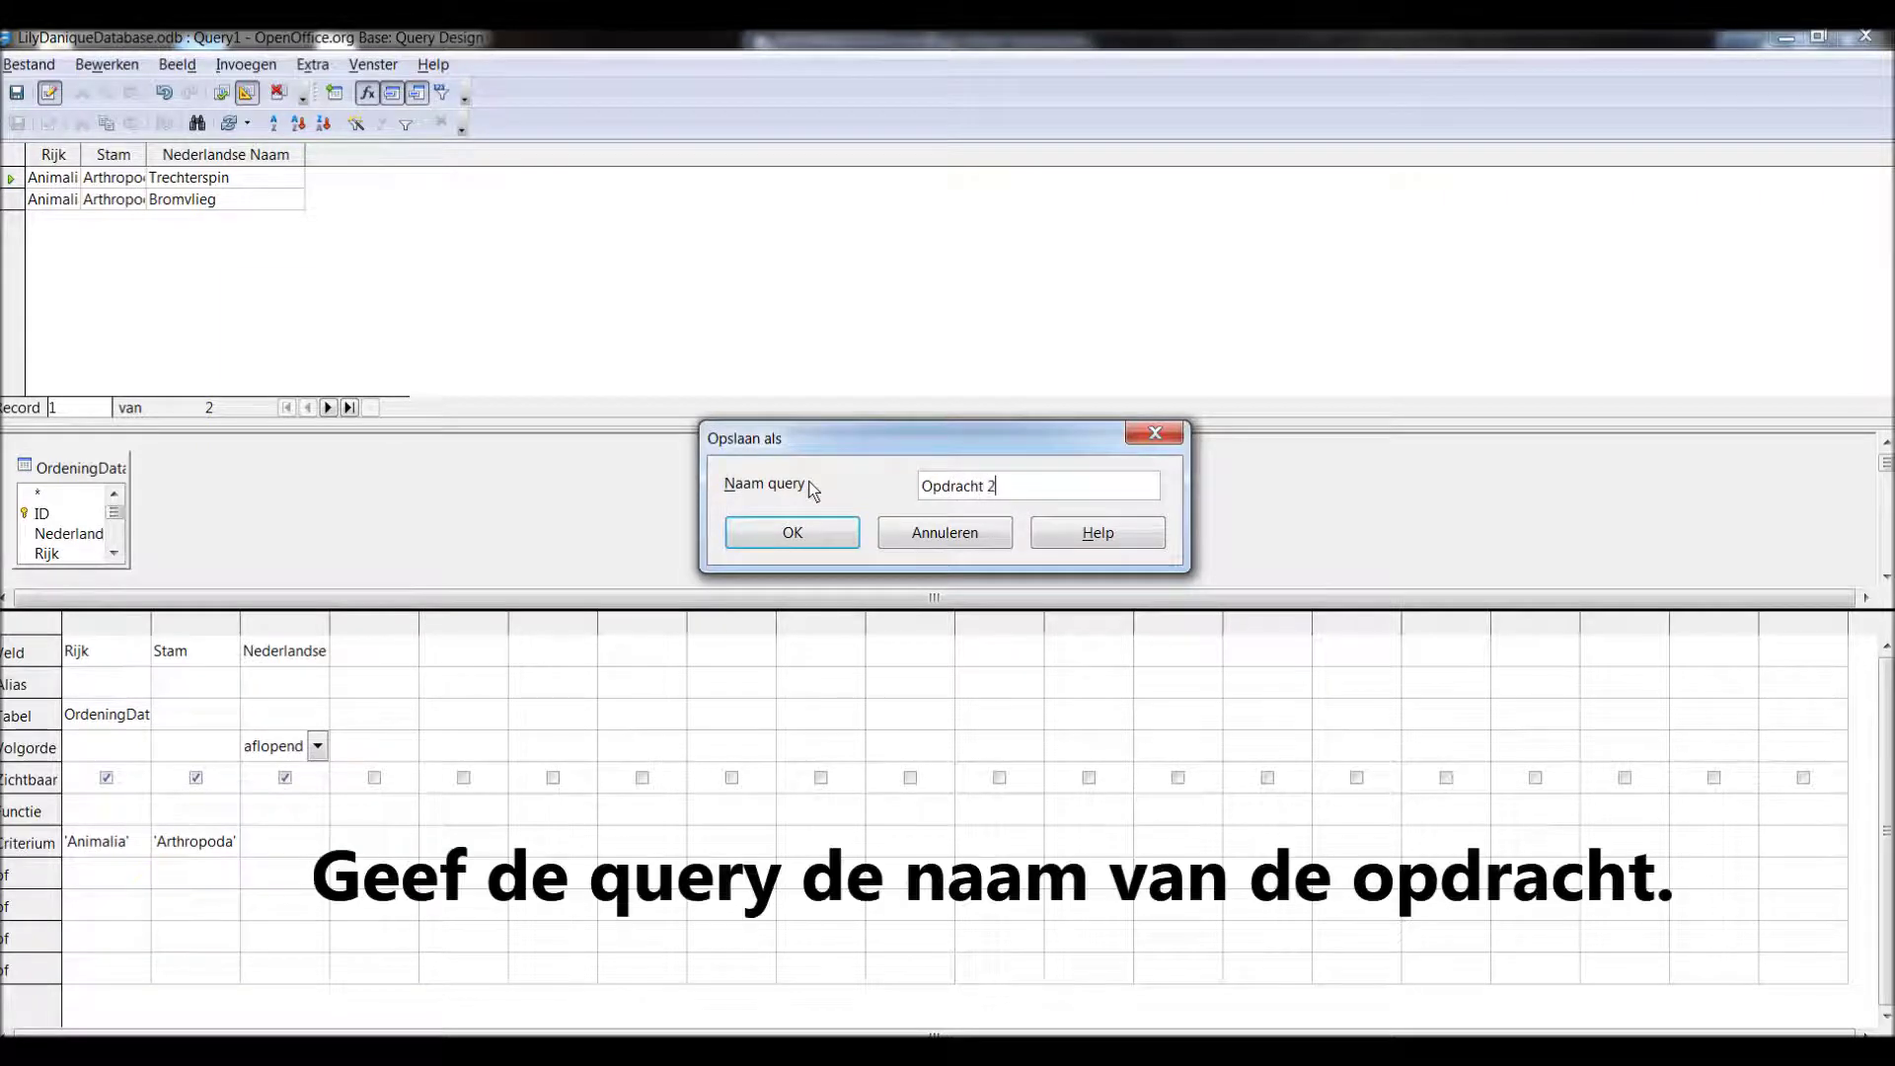
key("Return")
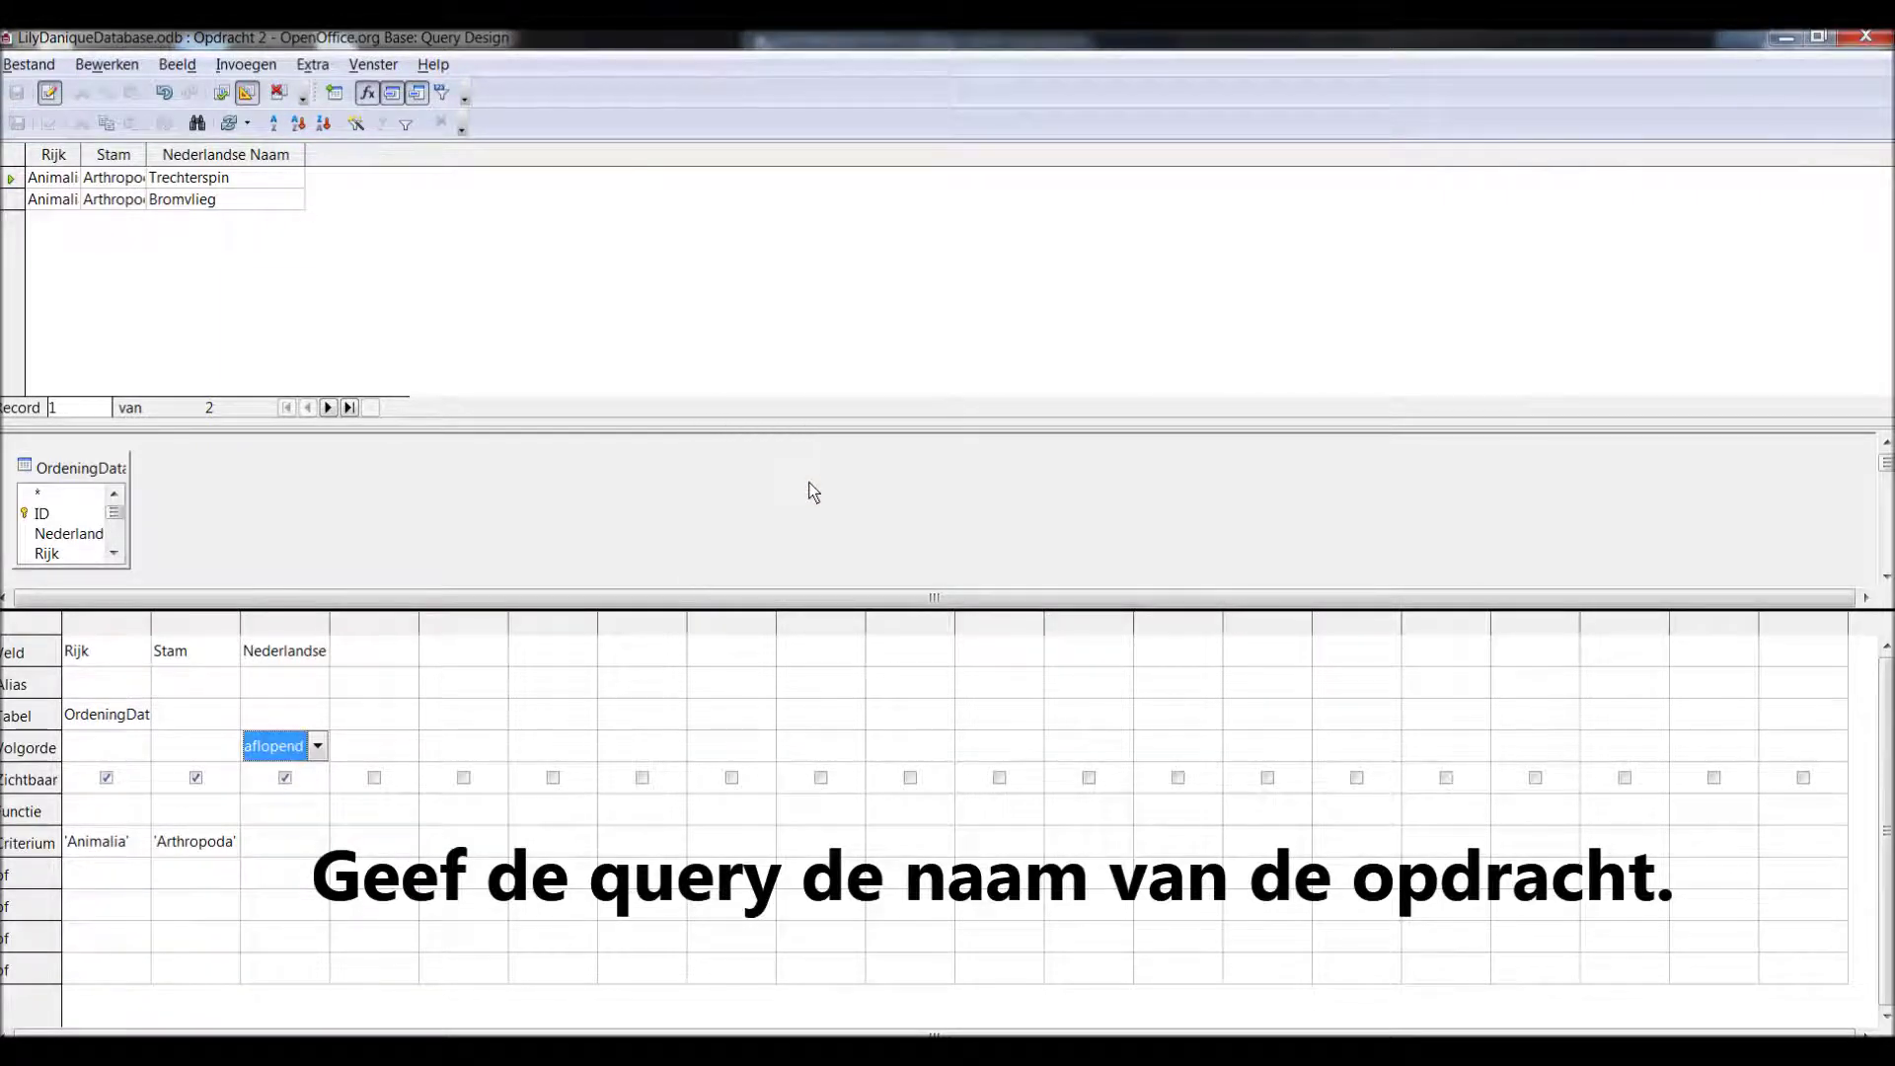
left_click(1865, 36)
- Create a third query in design view with the OrdeningDatabase table and maximize its window
left_click(1046, 200)
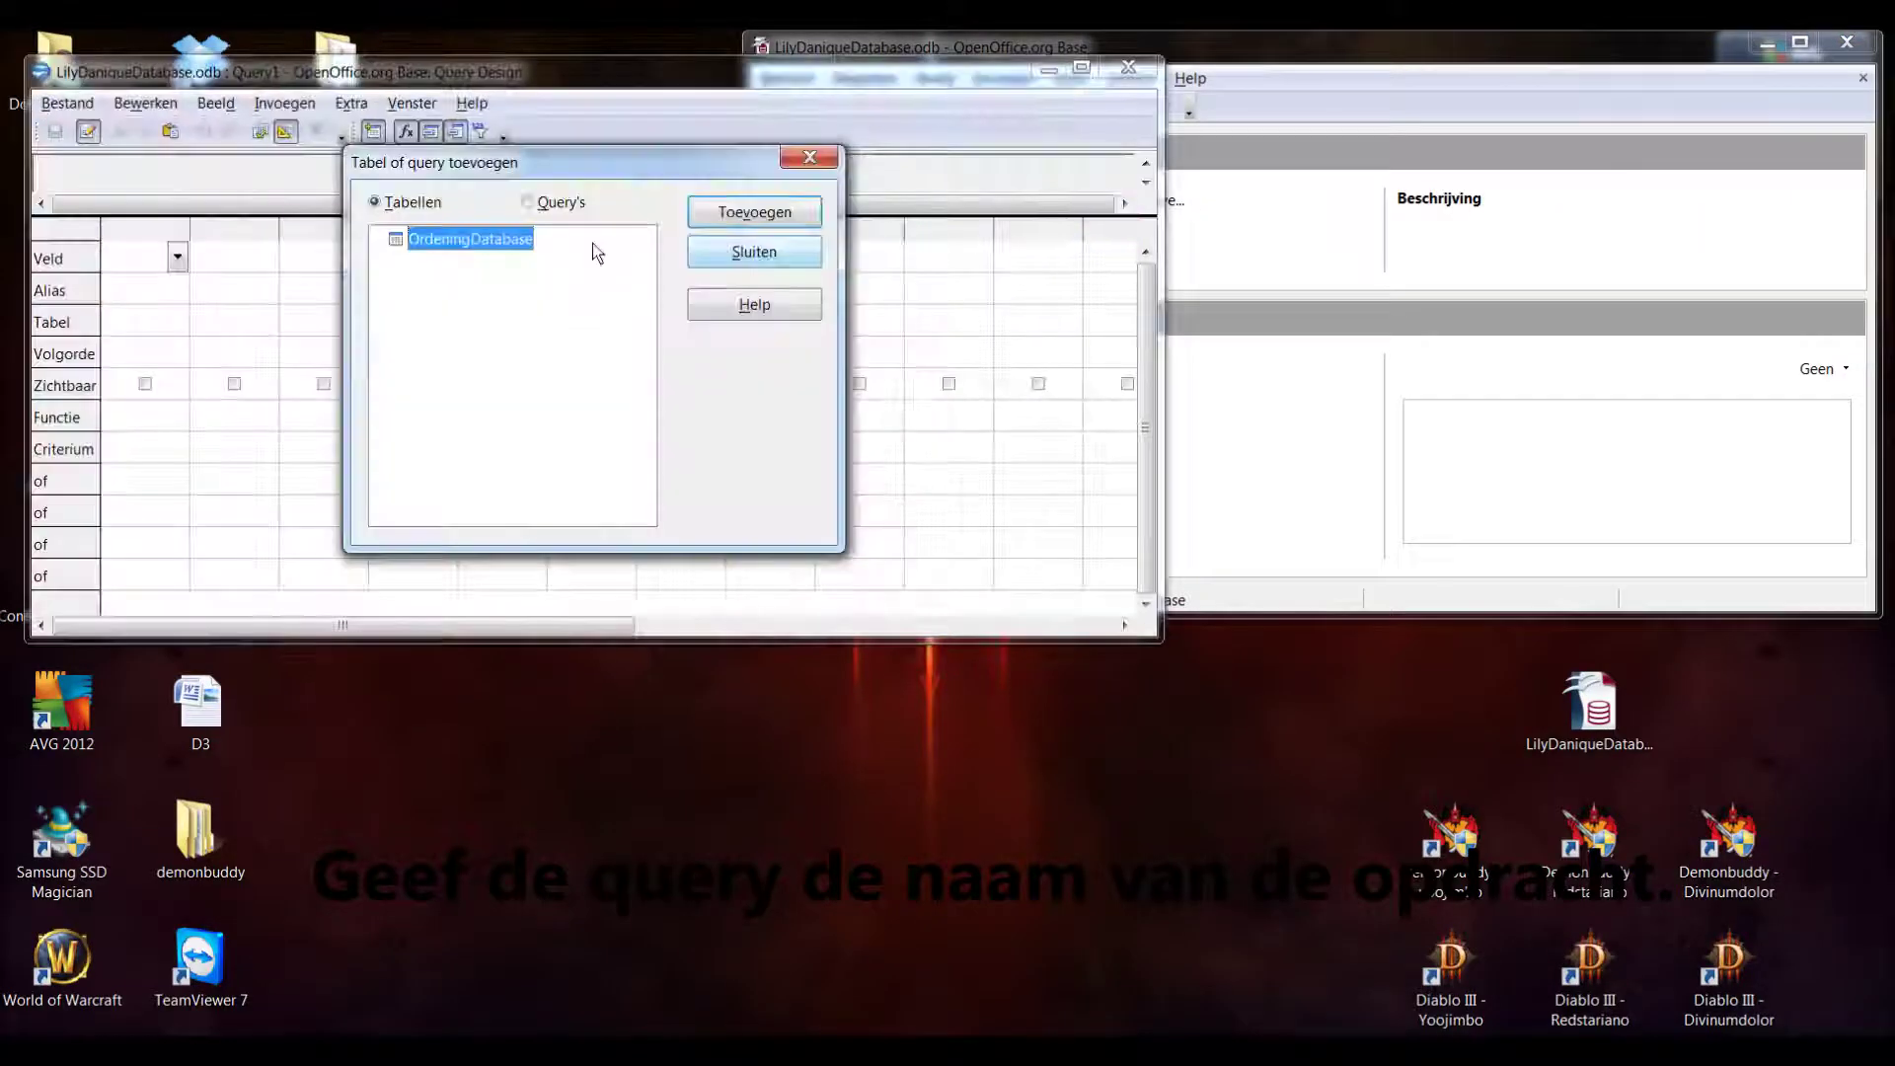
left_click(752, 221)
left_click(756, 251)
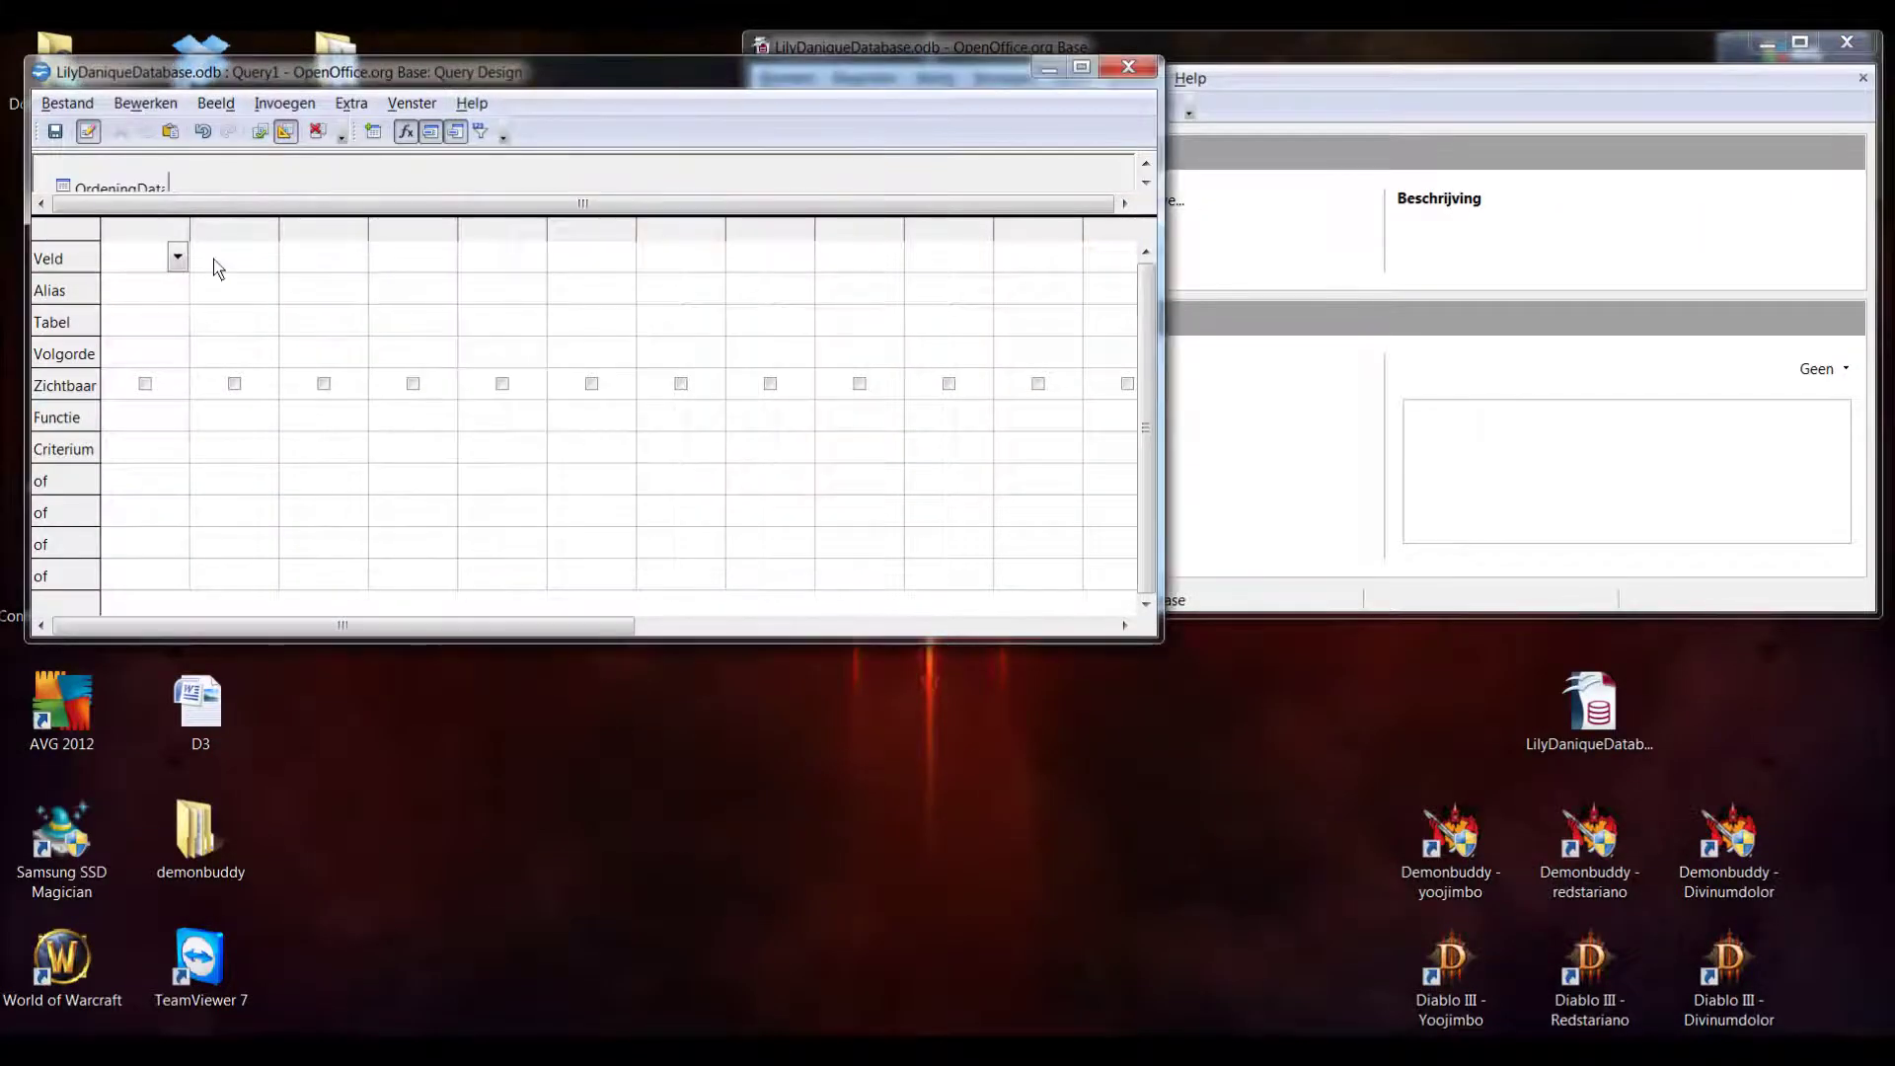
left_click(1080, 69)
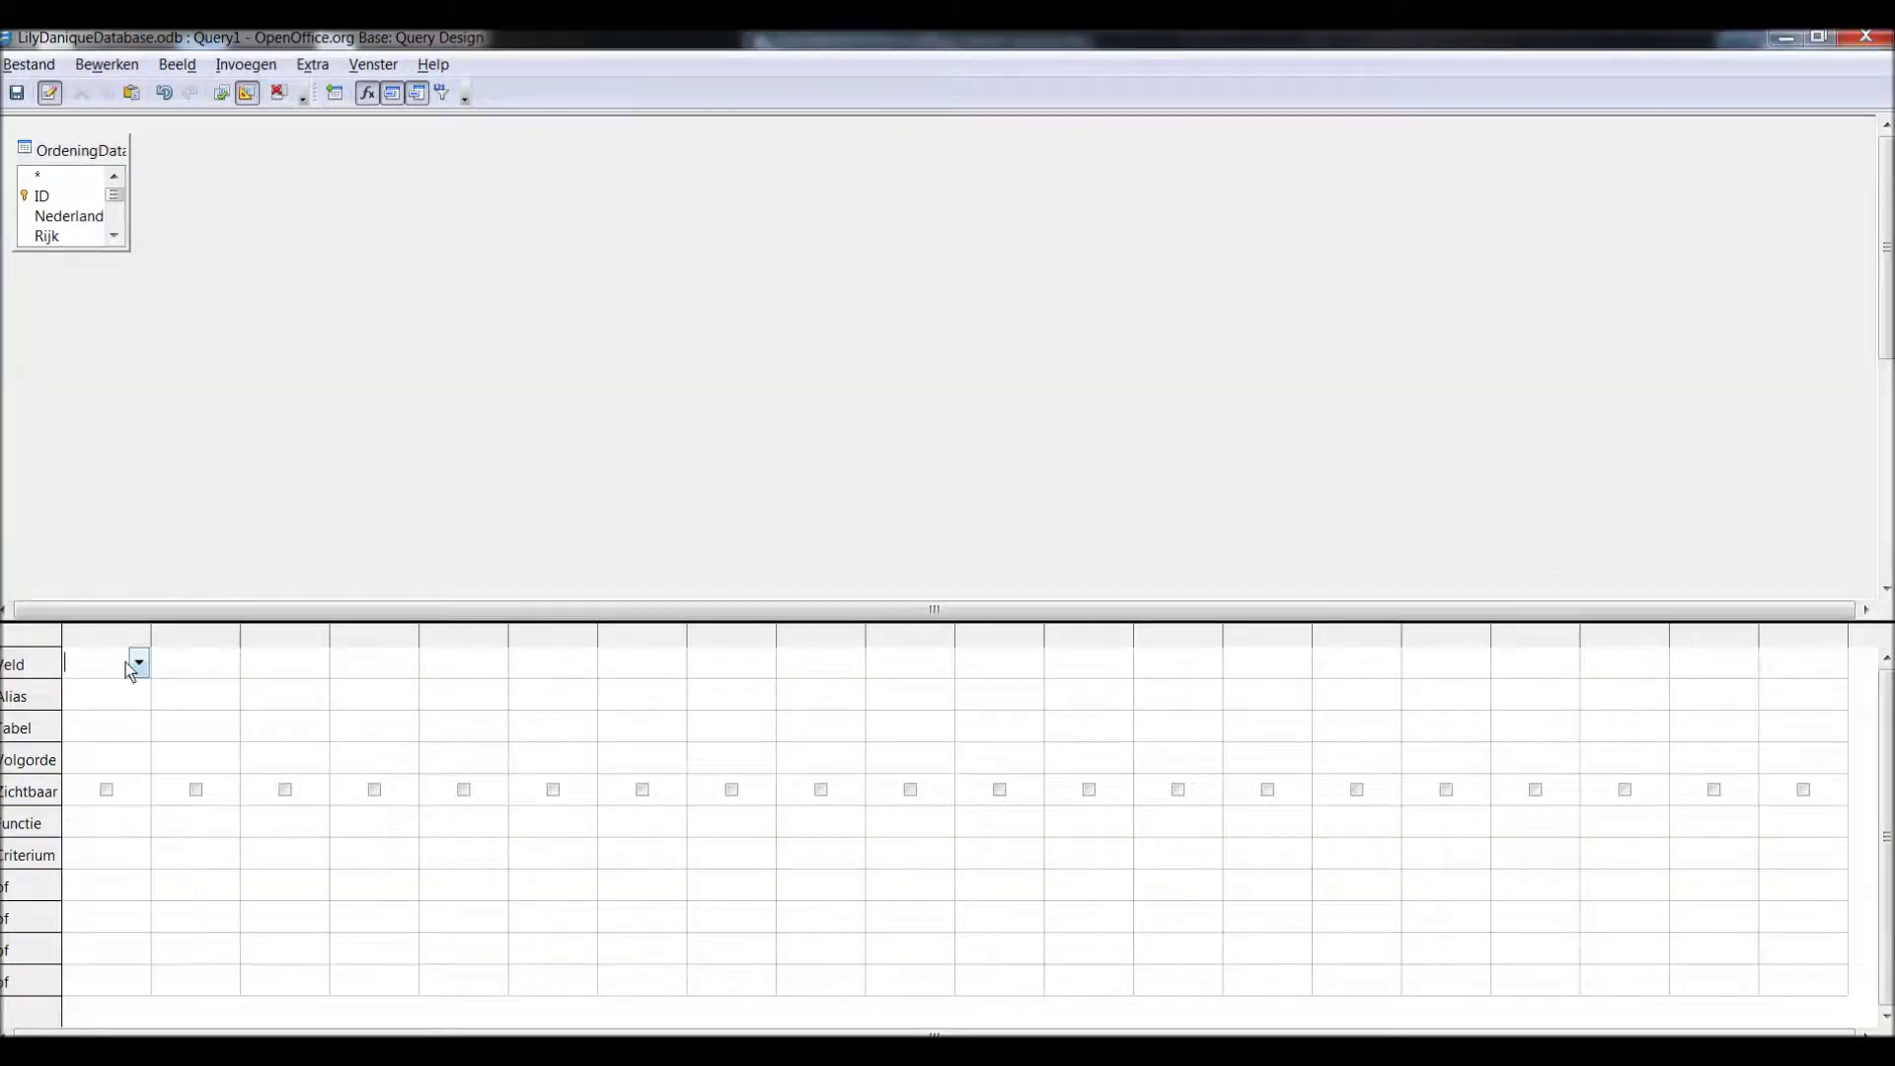
- Add the Rijk field as the first column with the criterion Plantae and run the query
left_click(130, 664)
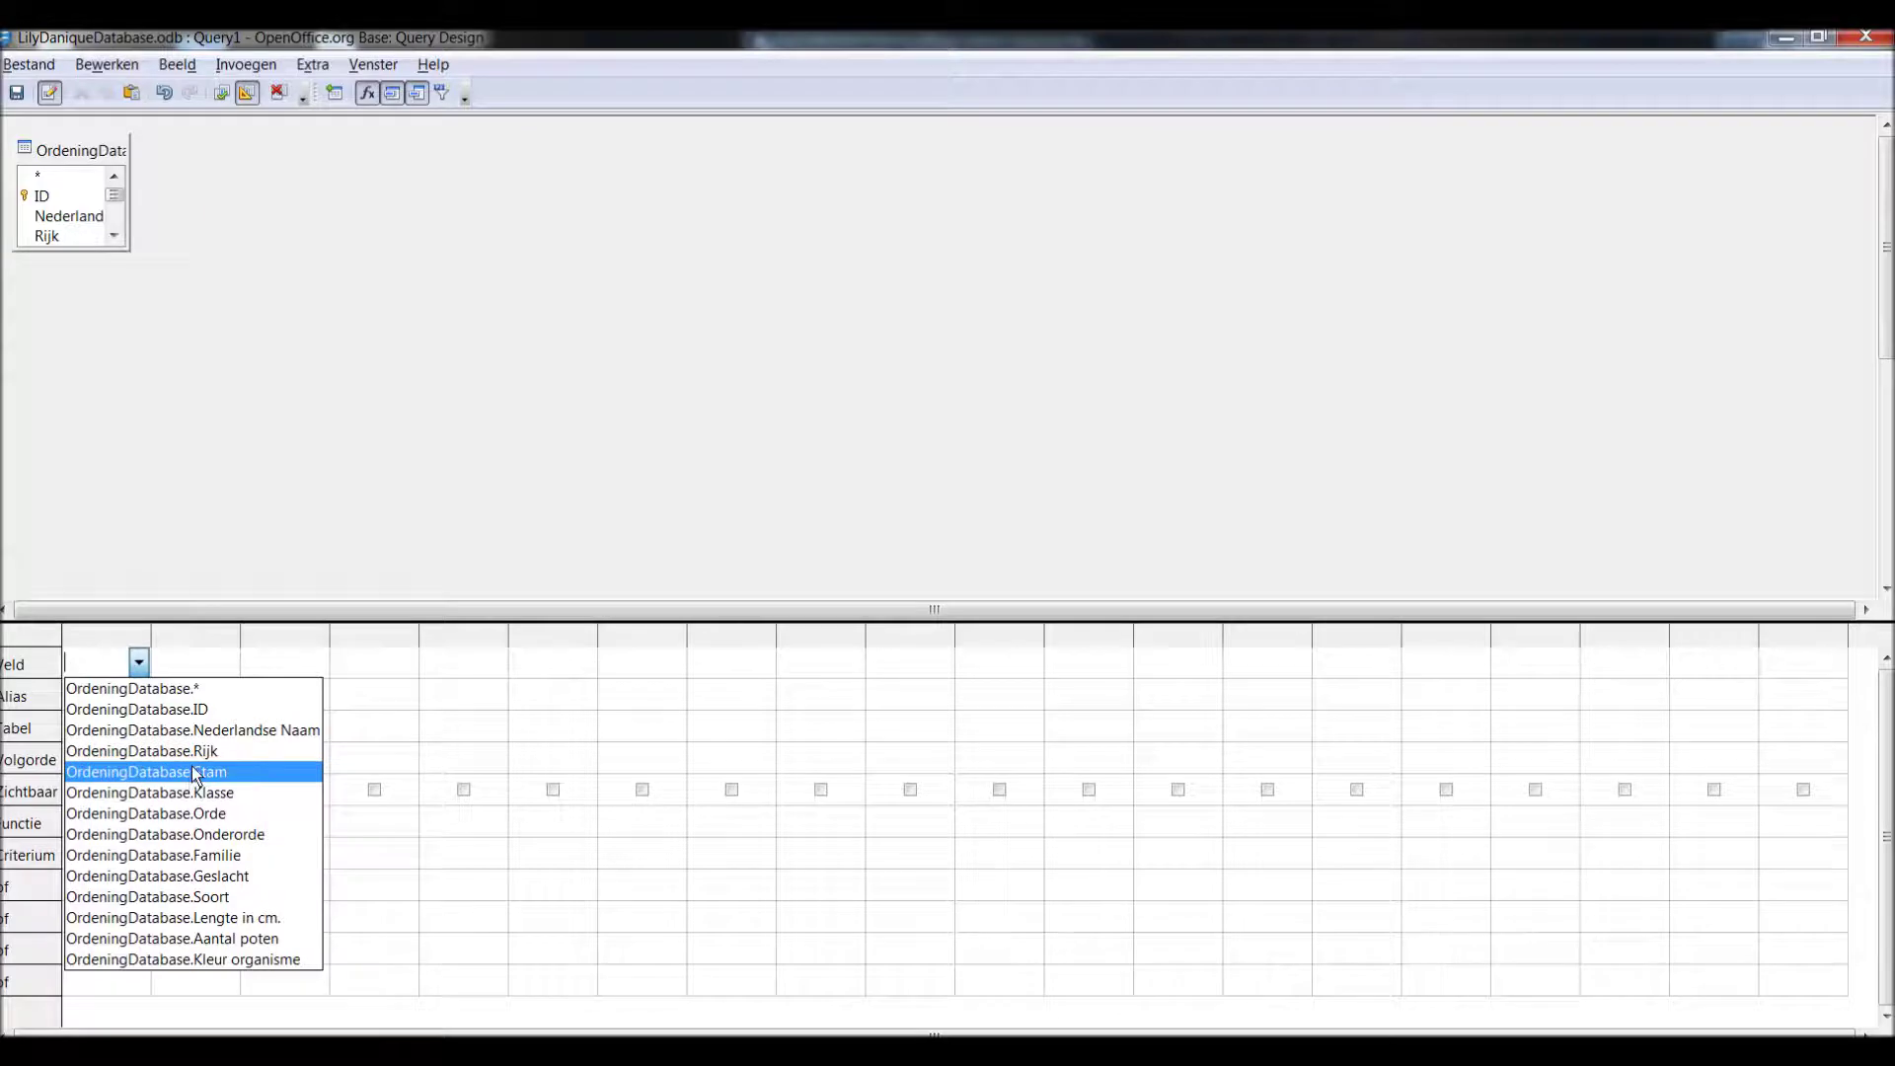
left_click(194, 756)
left_click(145, 701)
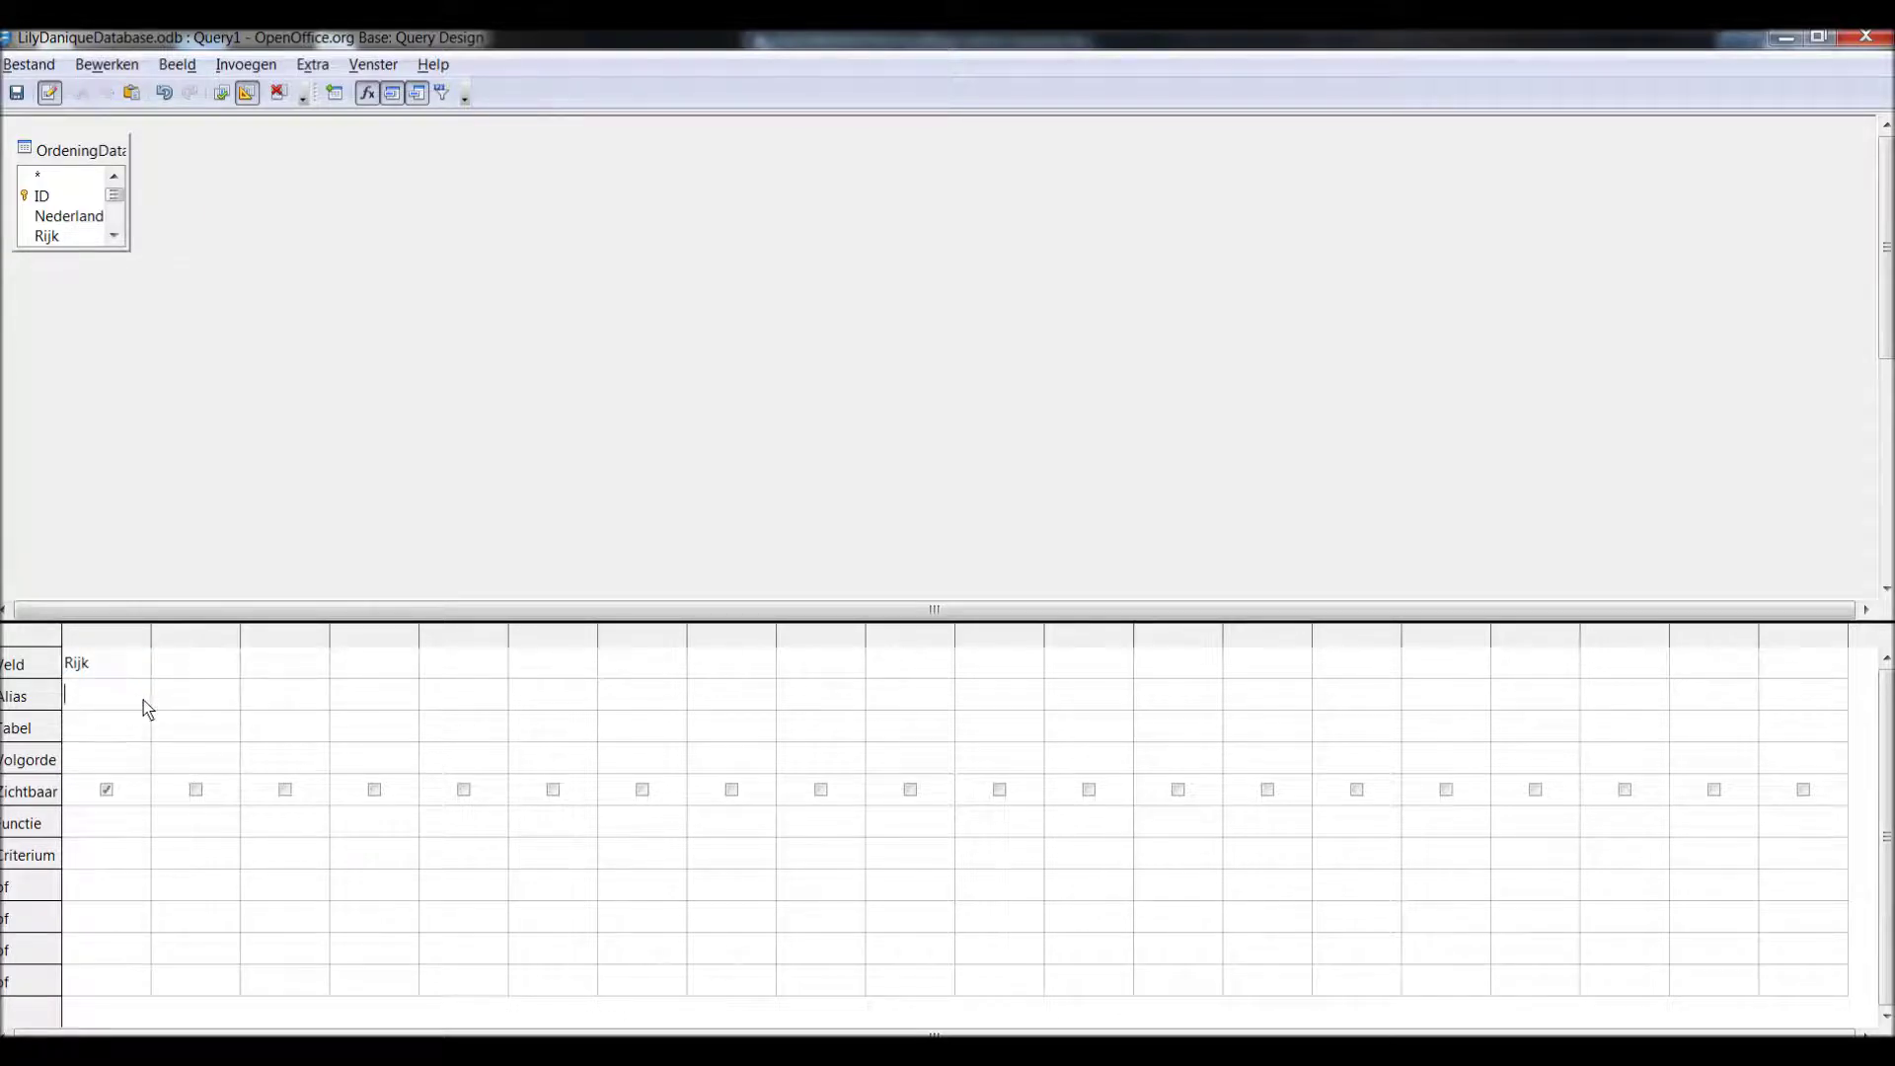
left_click(121, 855)
left_click(223, 92)
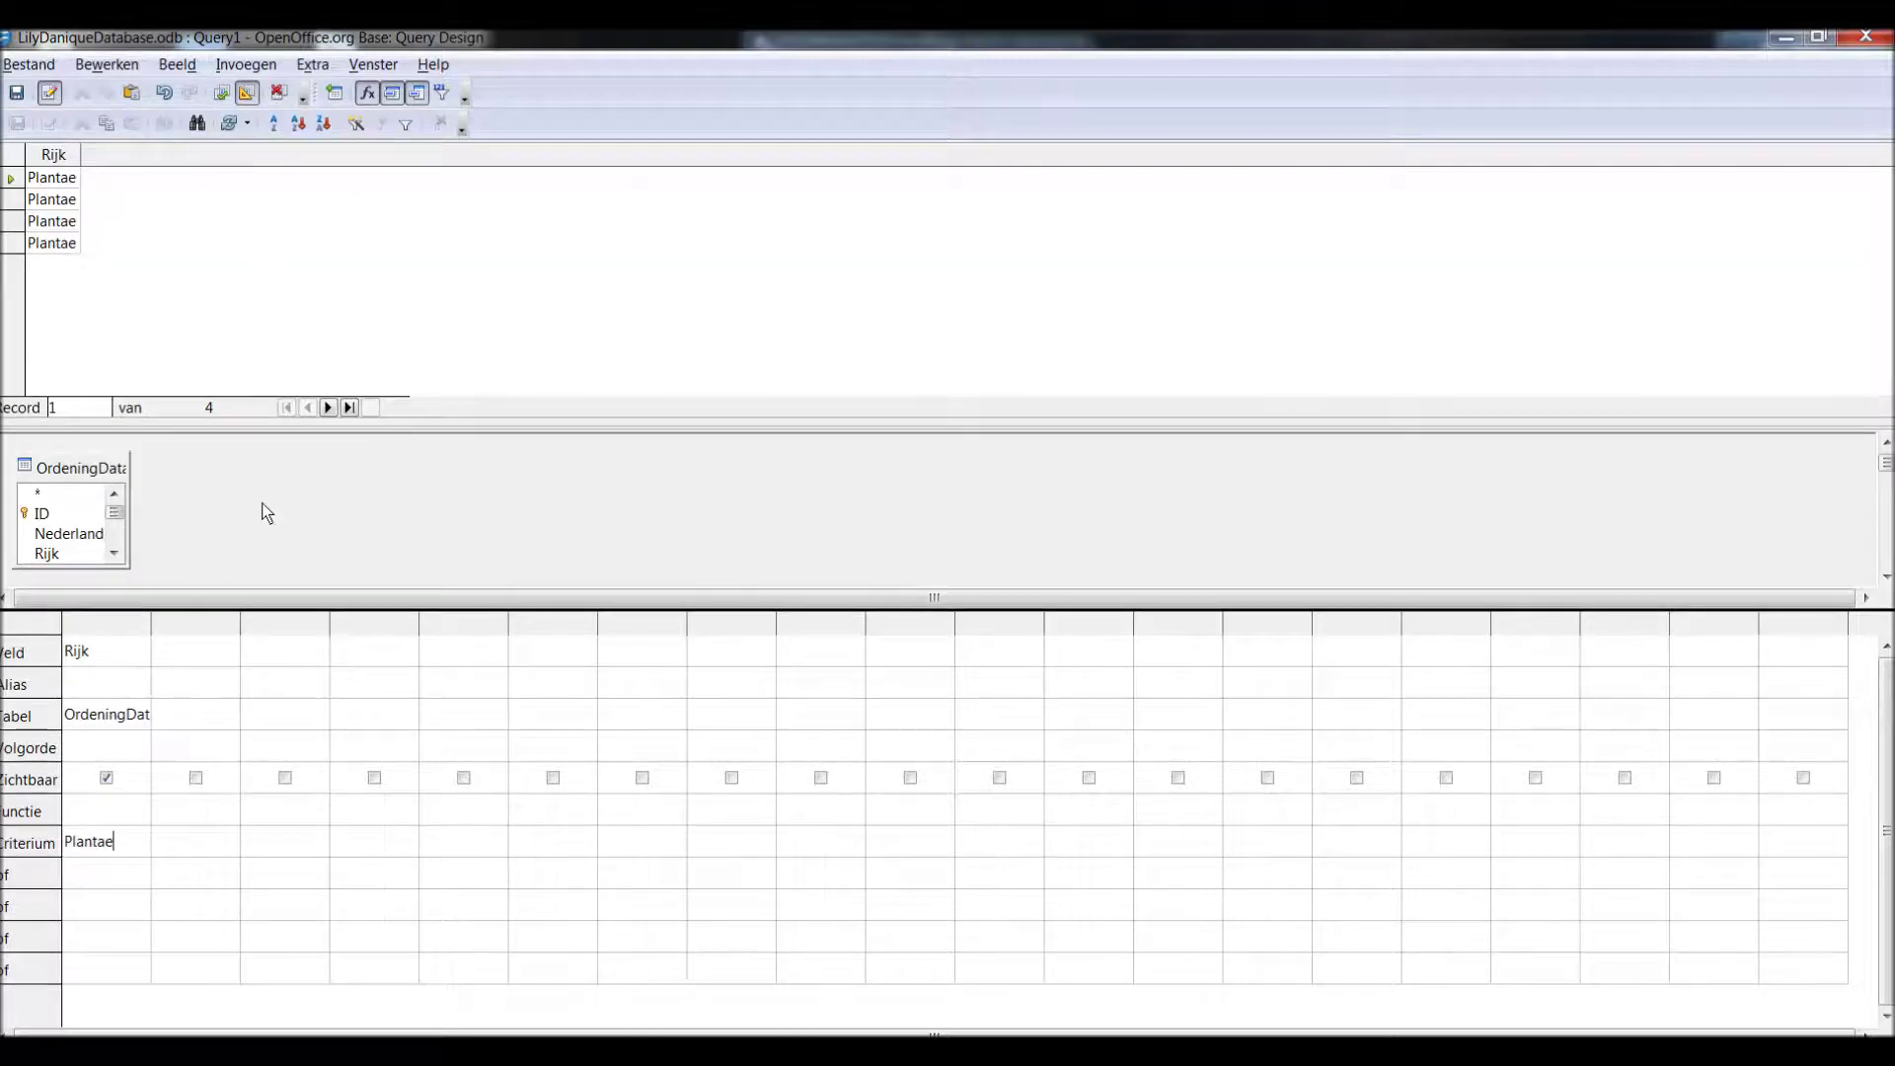
- Add the Kleur organisme field as the second column and rerun the query
left_click(229, 653)
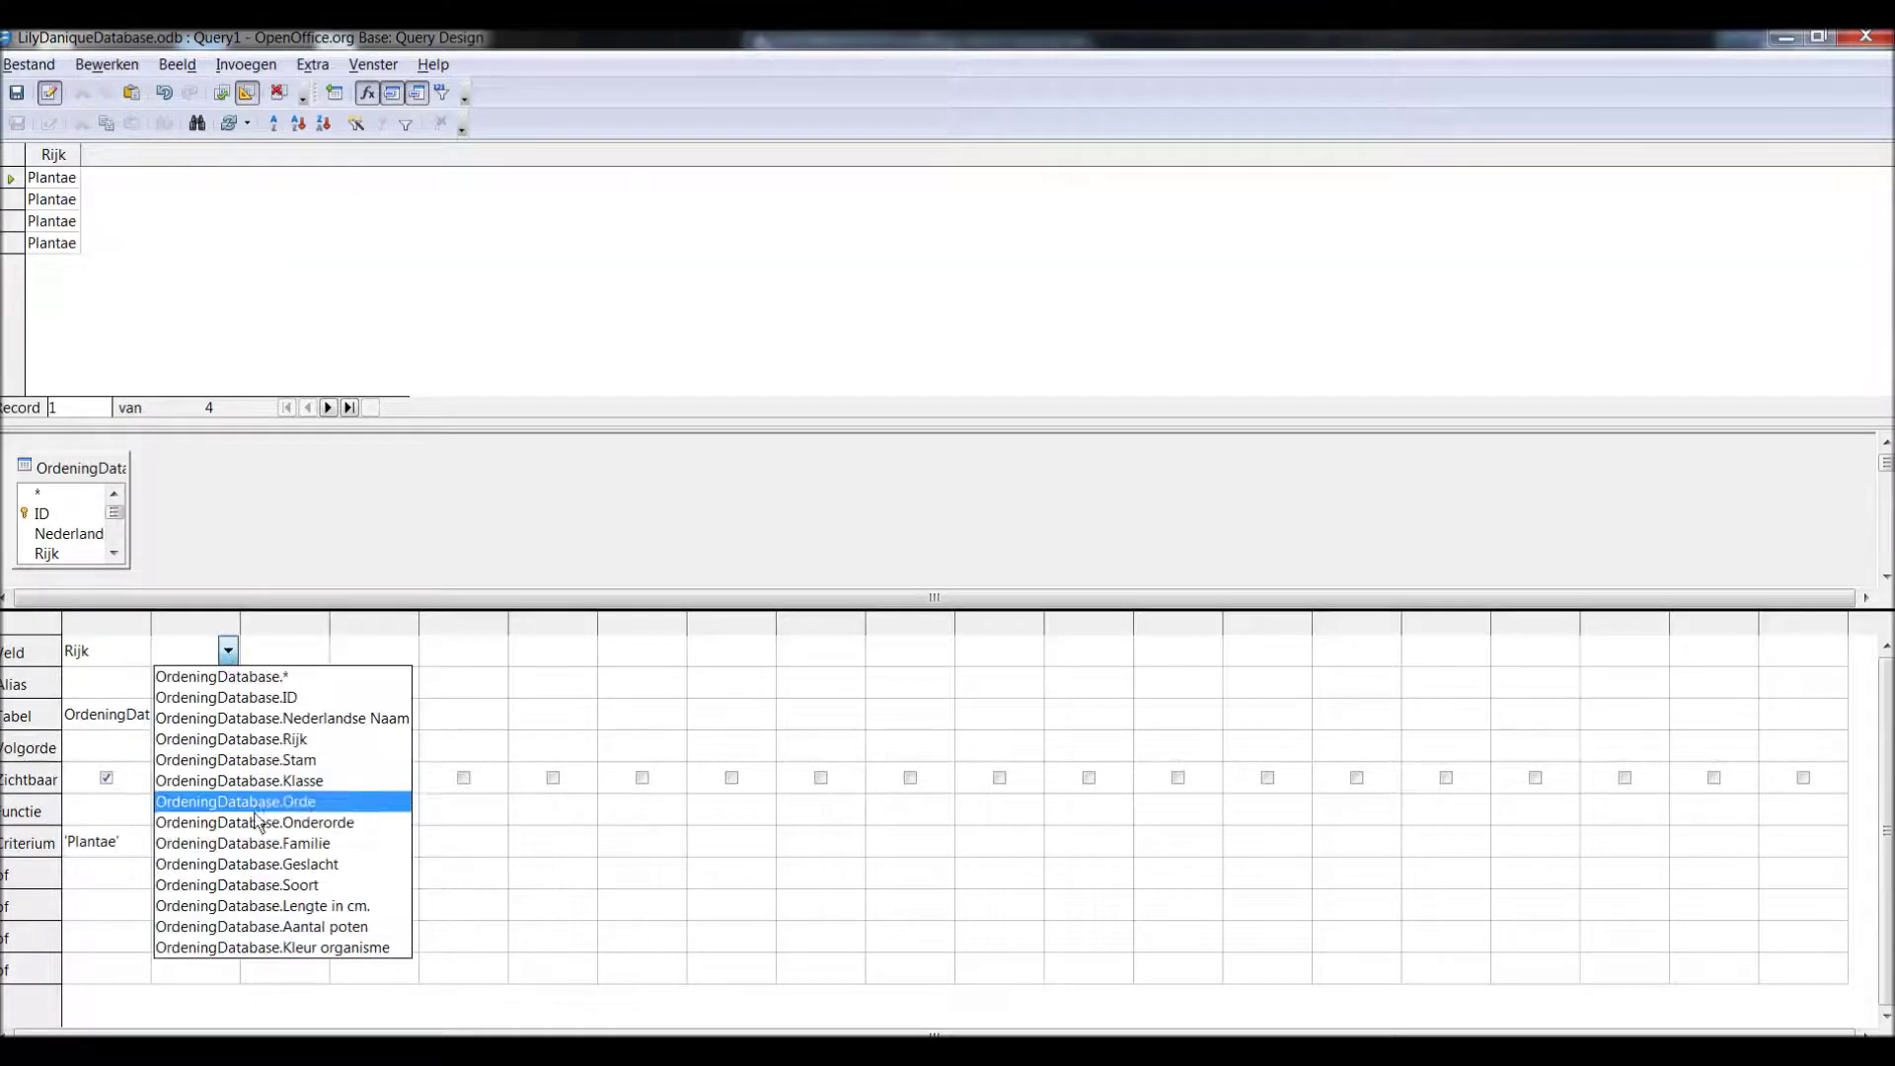
left_click(279, 948)
left_click(223, 95)
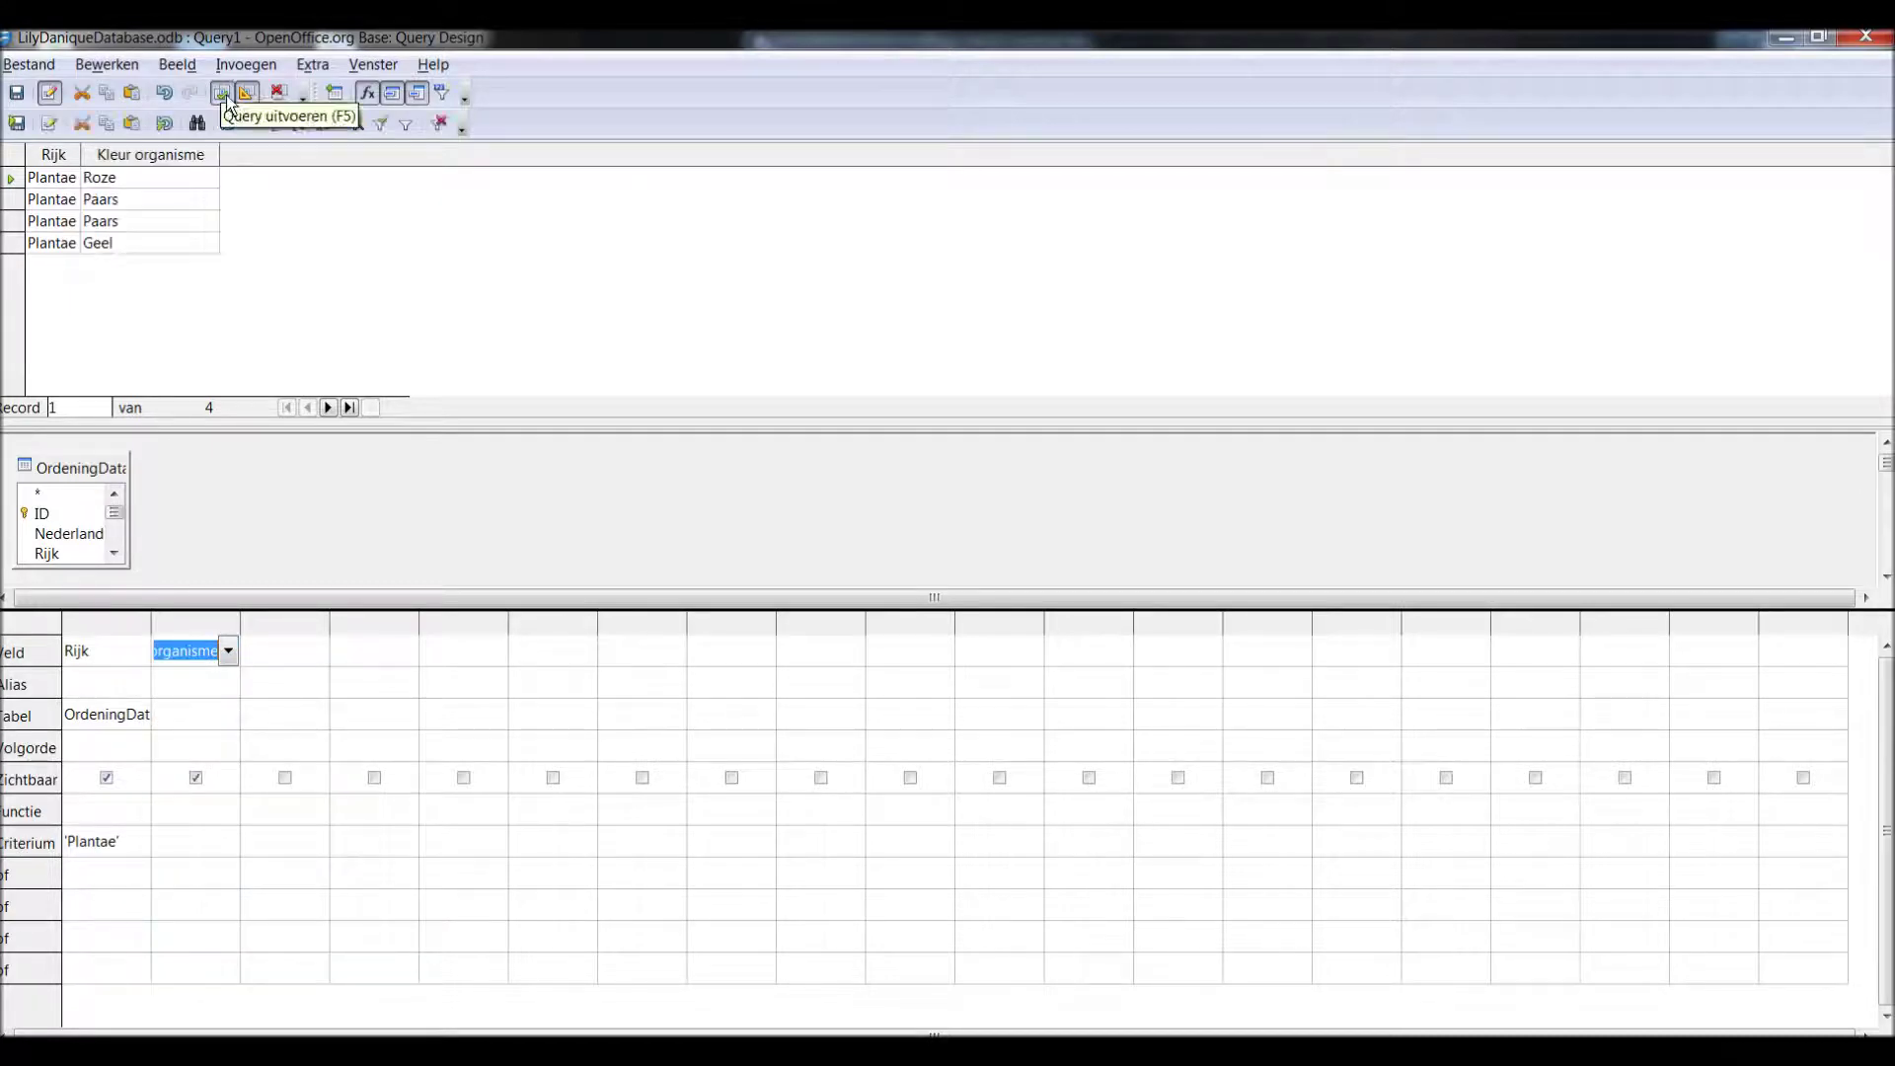
- Set the Kleur organisme column's sort order to ascending (oplopend) and rerun the query
left_click(227, 754)
left_click(227, 750)
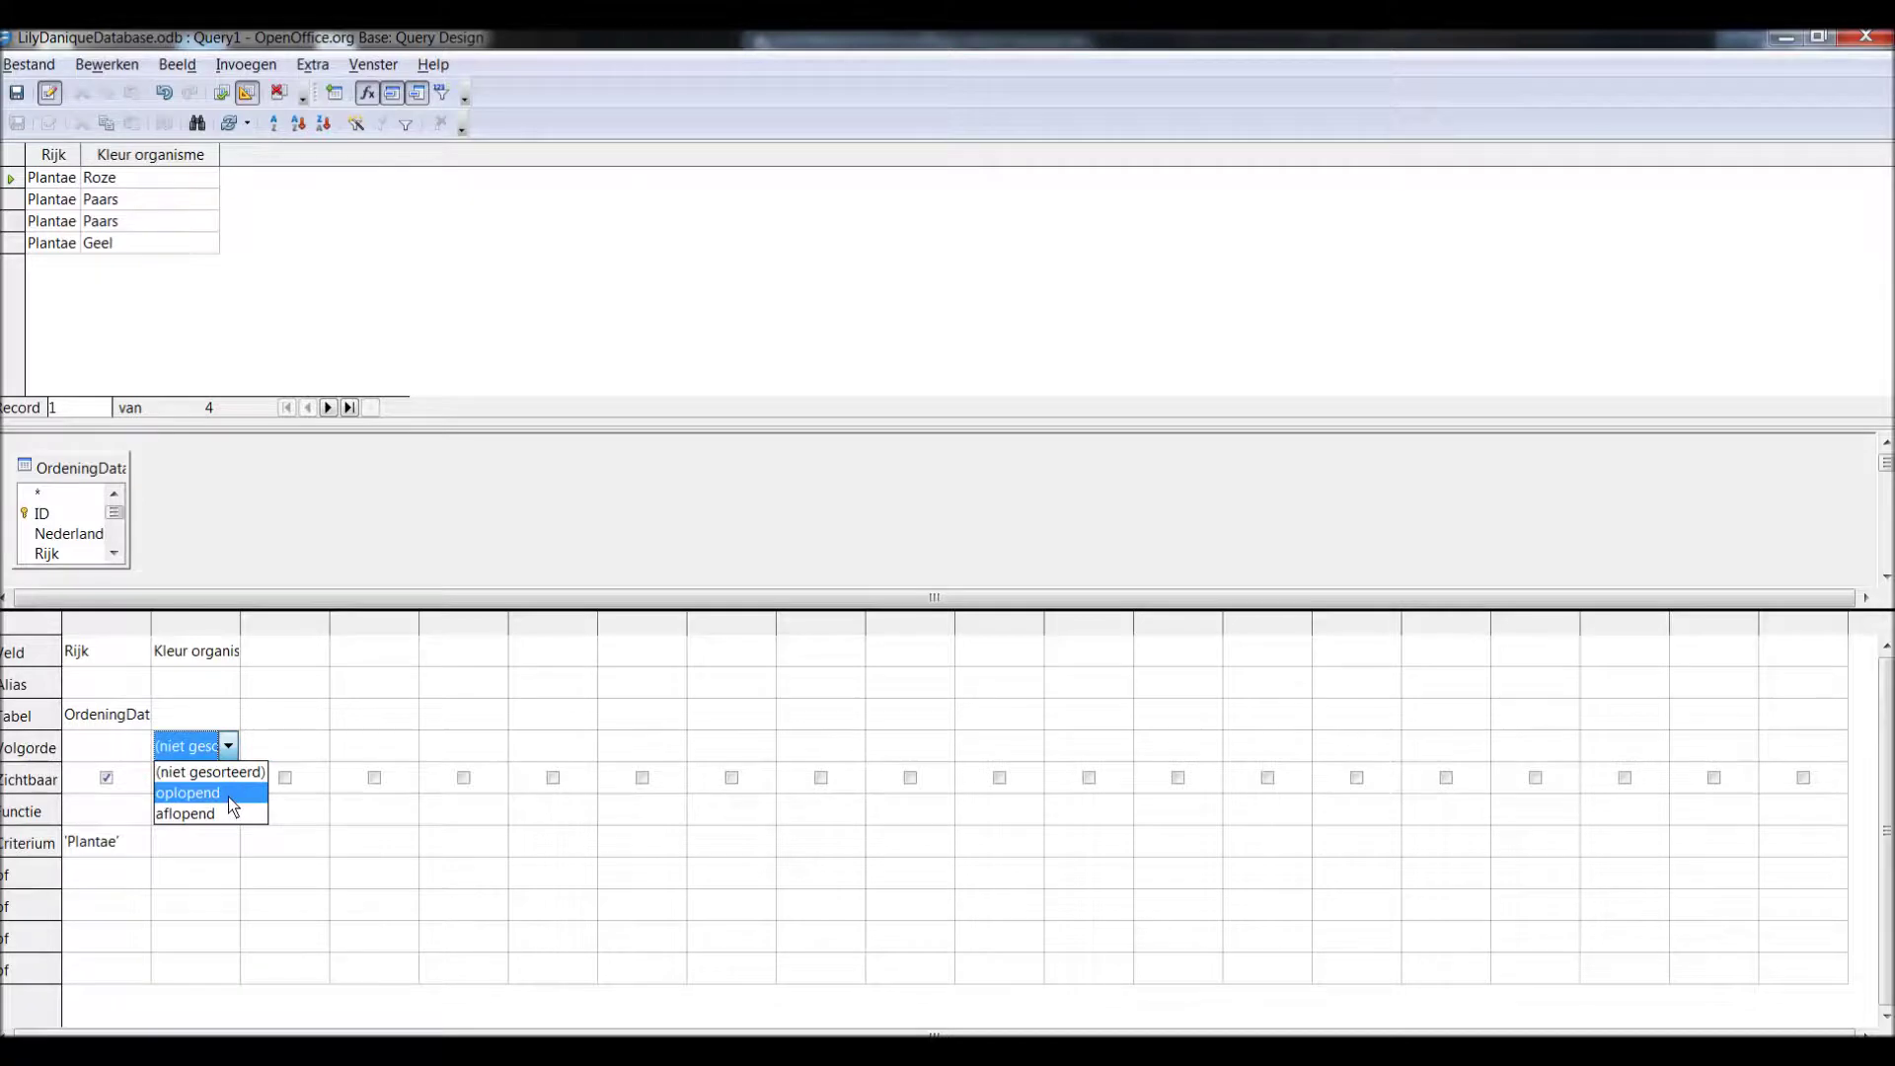
left_click(228, 795)
left_click(223, 95)
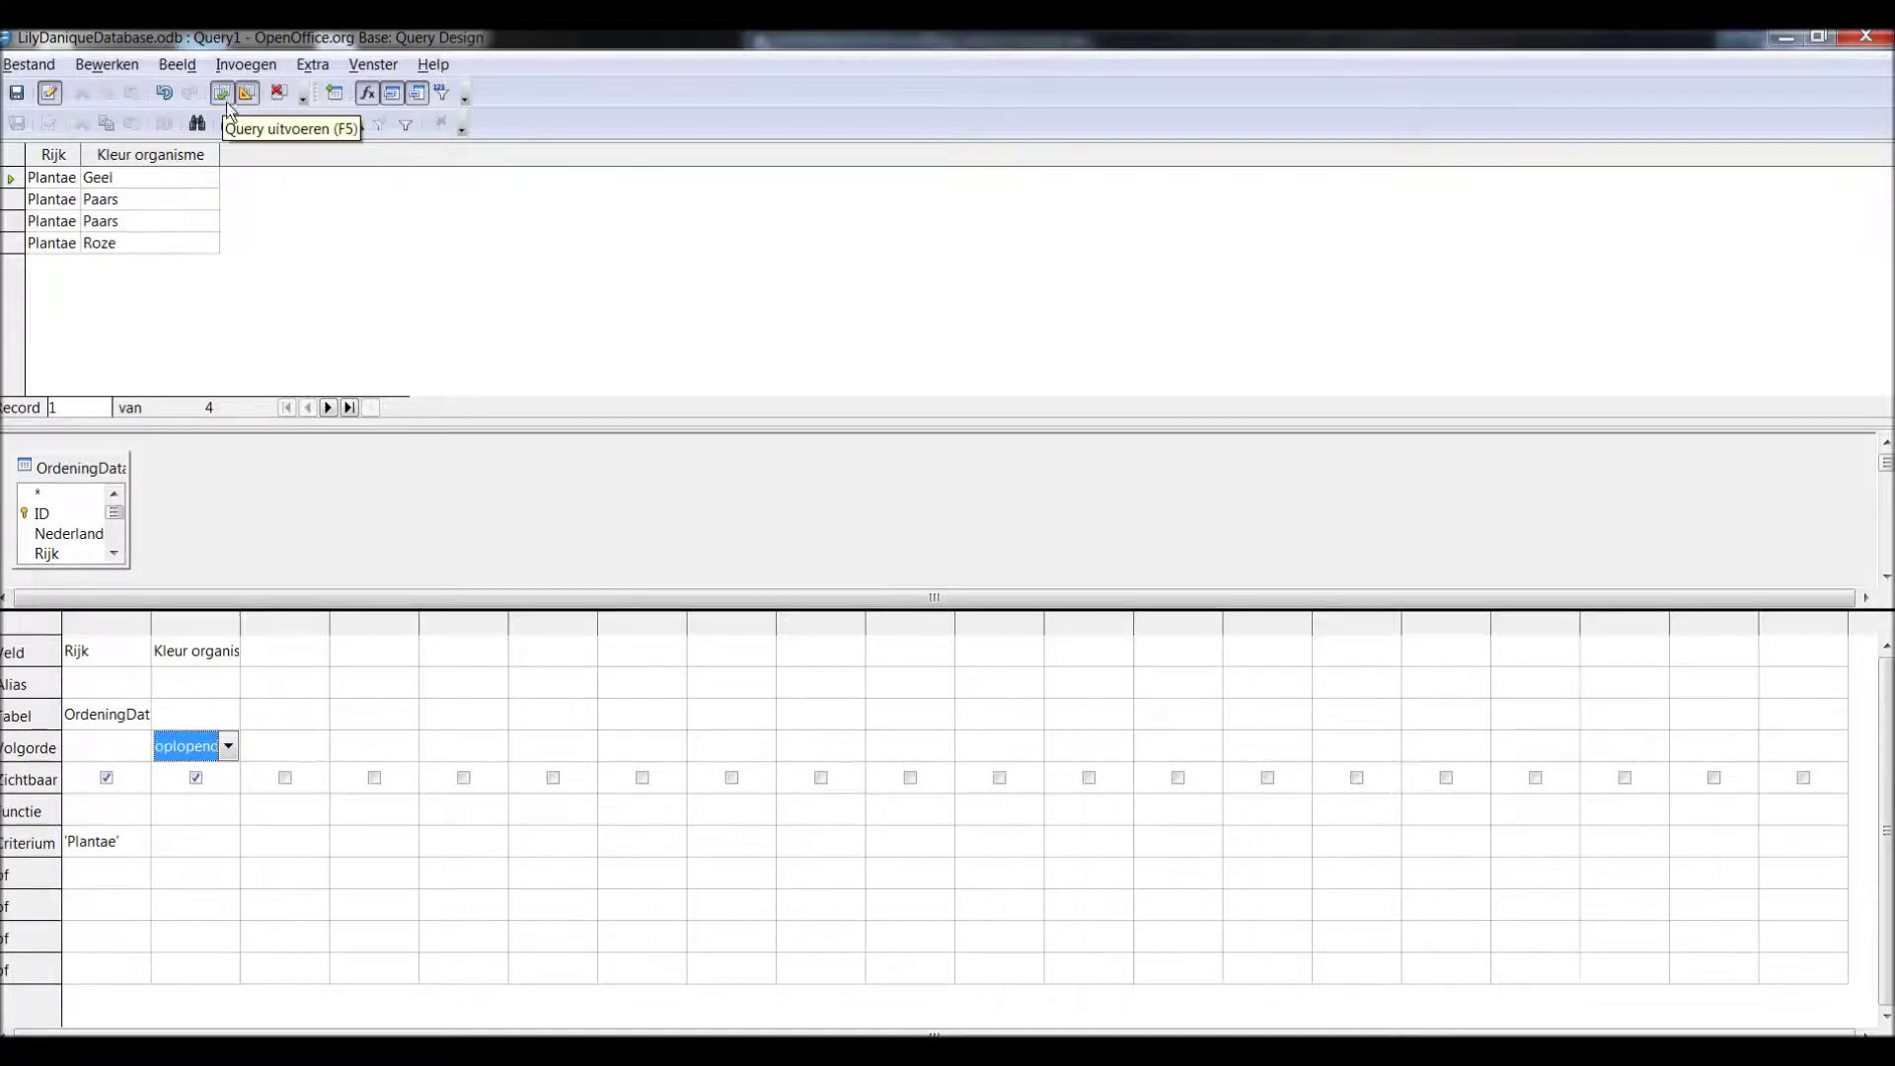
- Add the Nederlandse Naam field as the third column of the Plantae query and rerun it
left_click(320, 653)
left_click(318, 652)
left_click(305, 713)
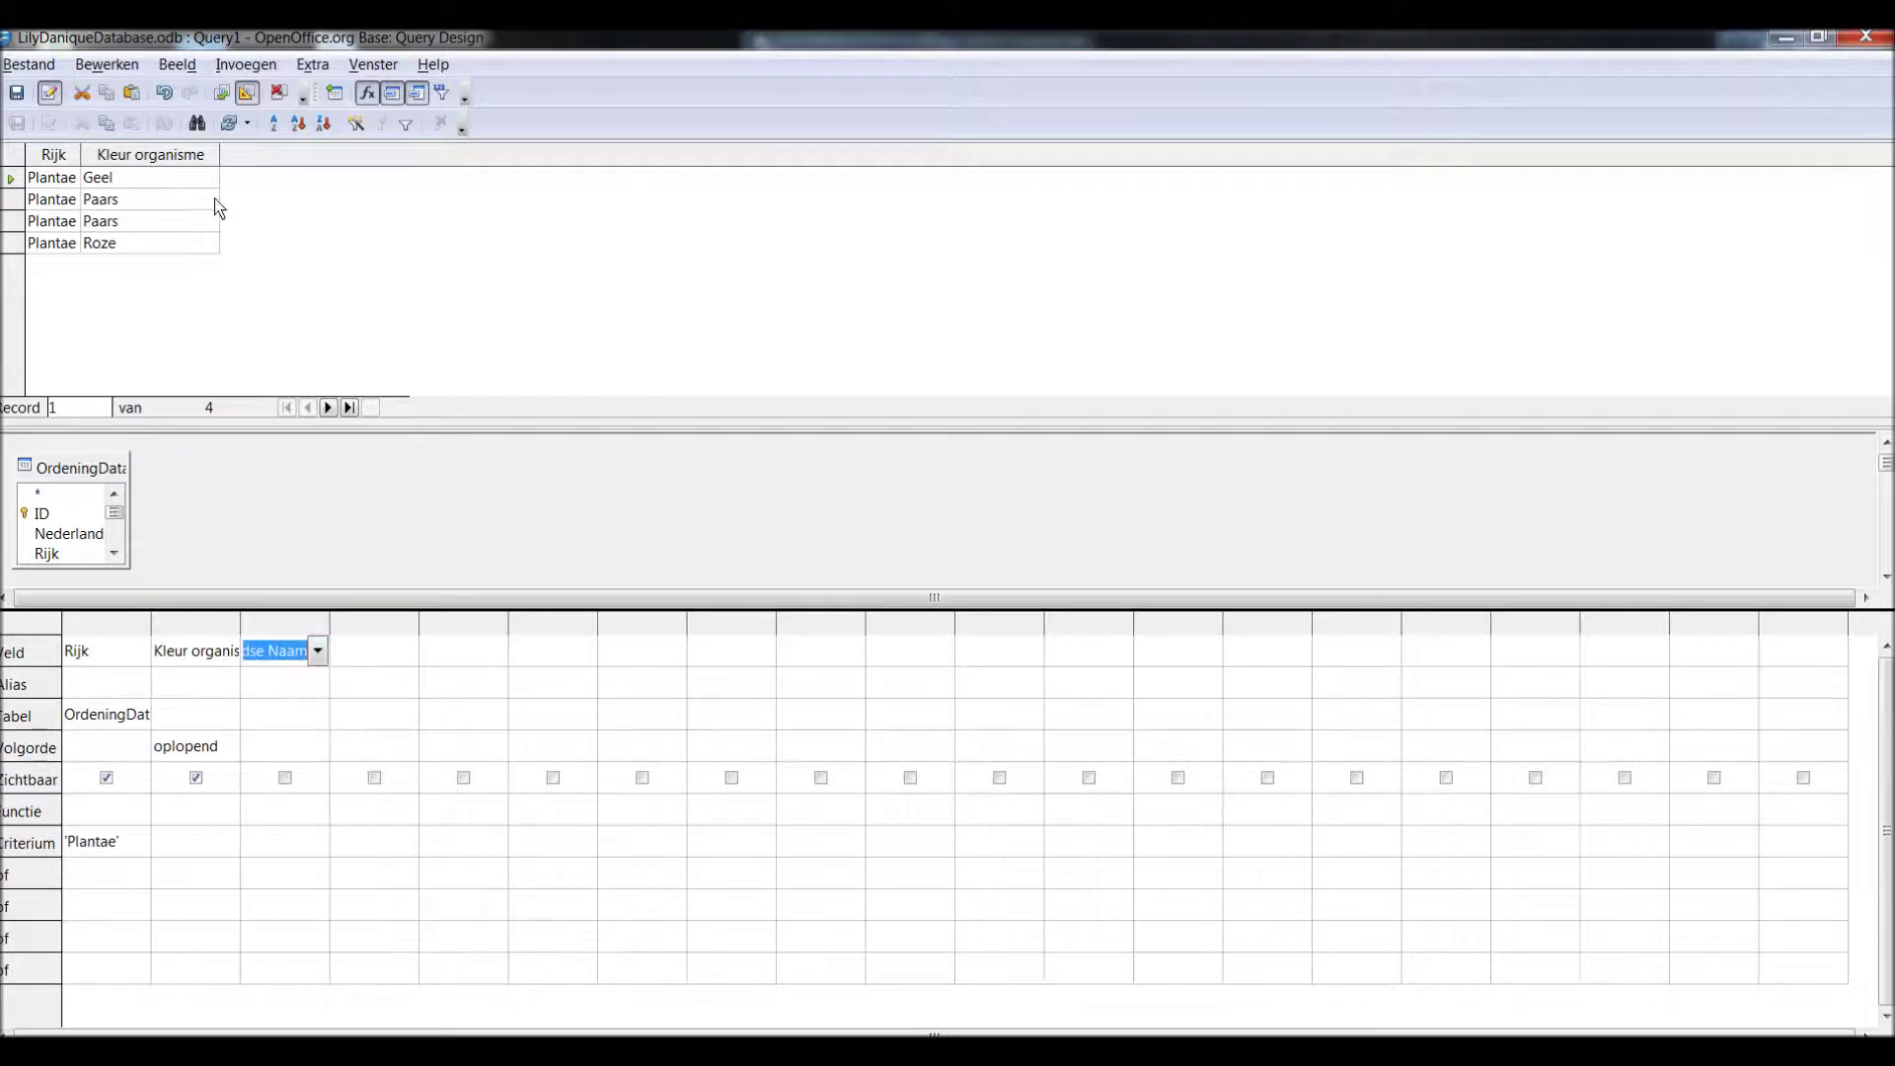
left_click(221, 94)
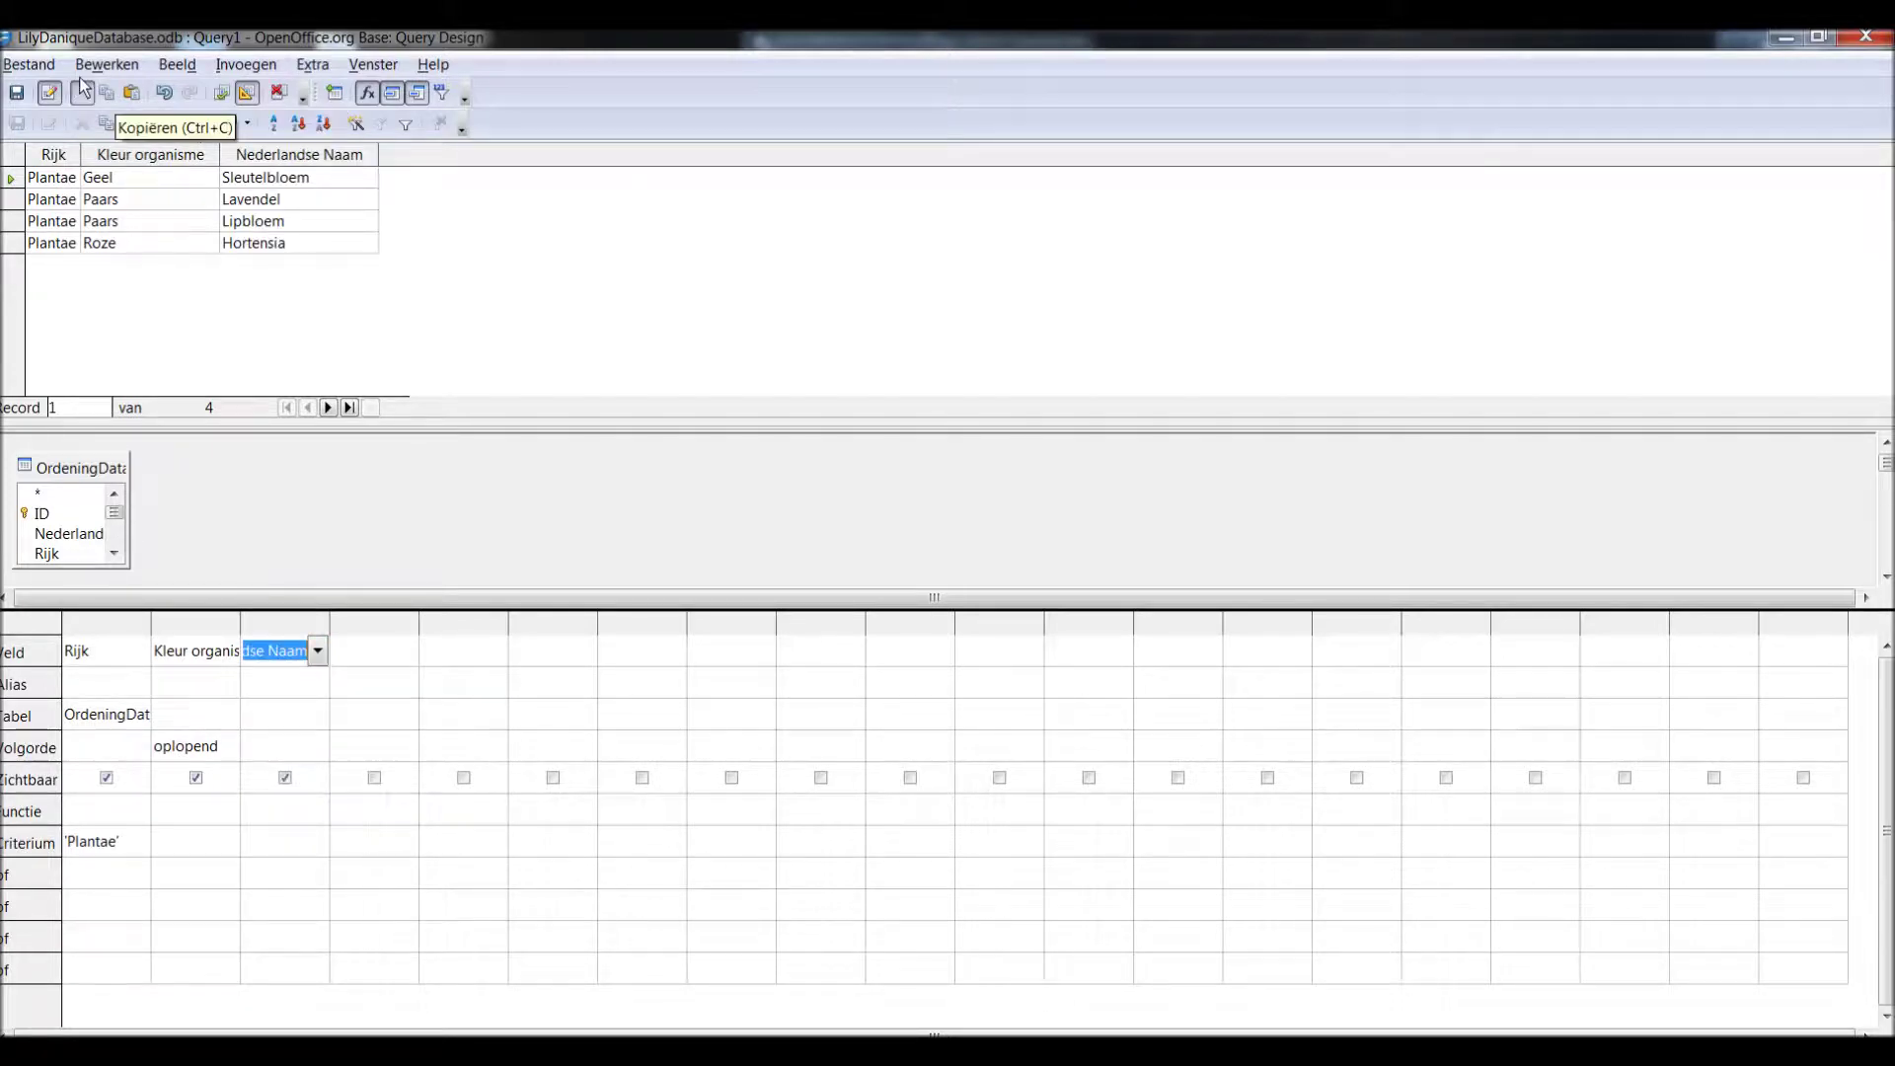
- Save the query as "Opdracht 4" and close its design window
left_click(16, 93)
left_click_drag(995, 497, 779, 490)
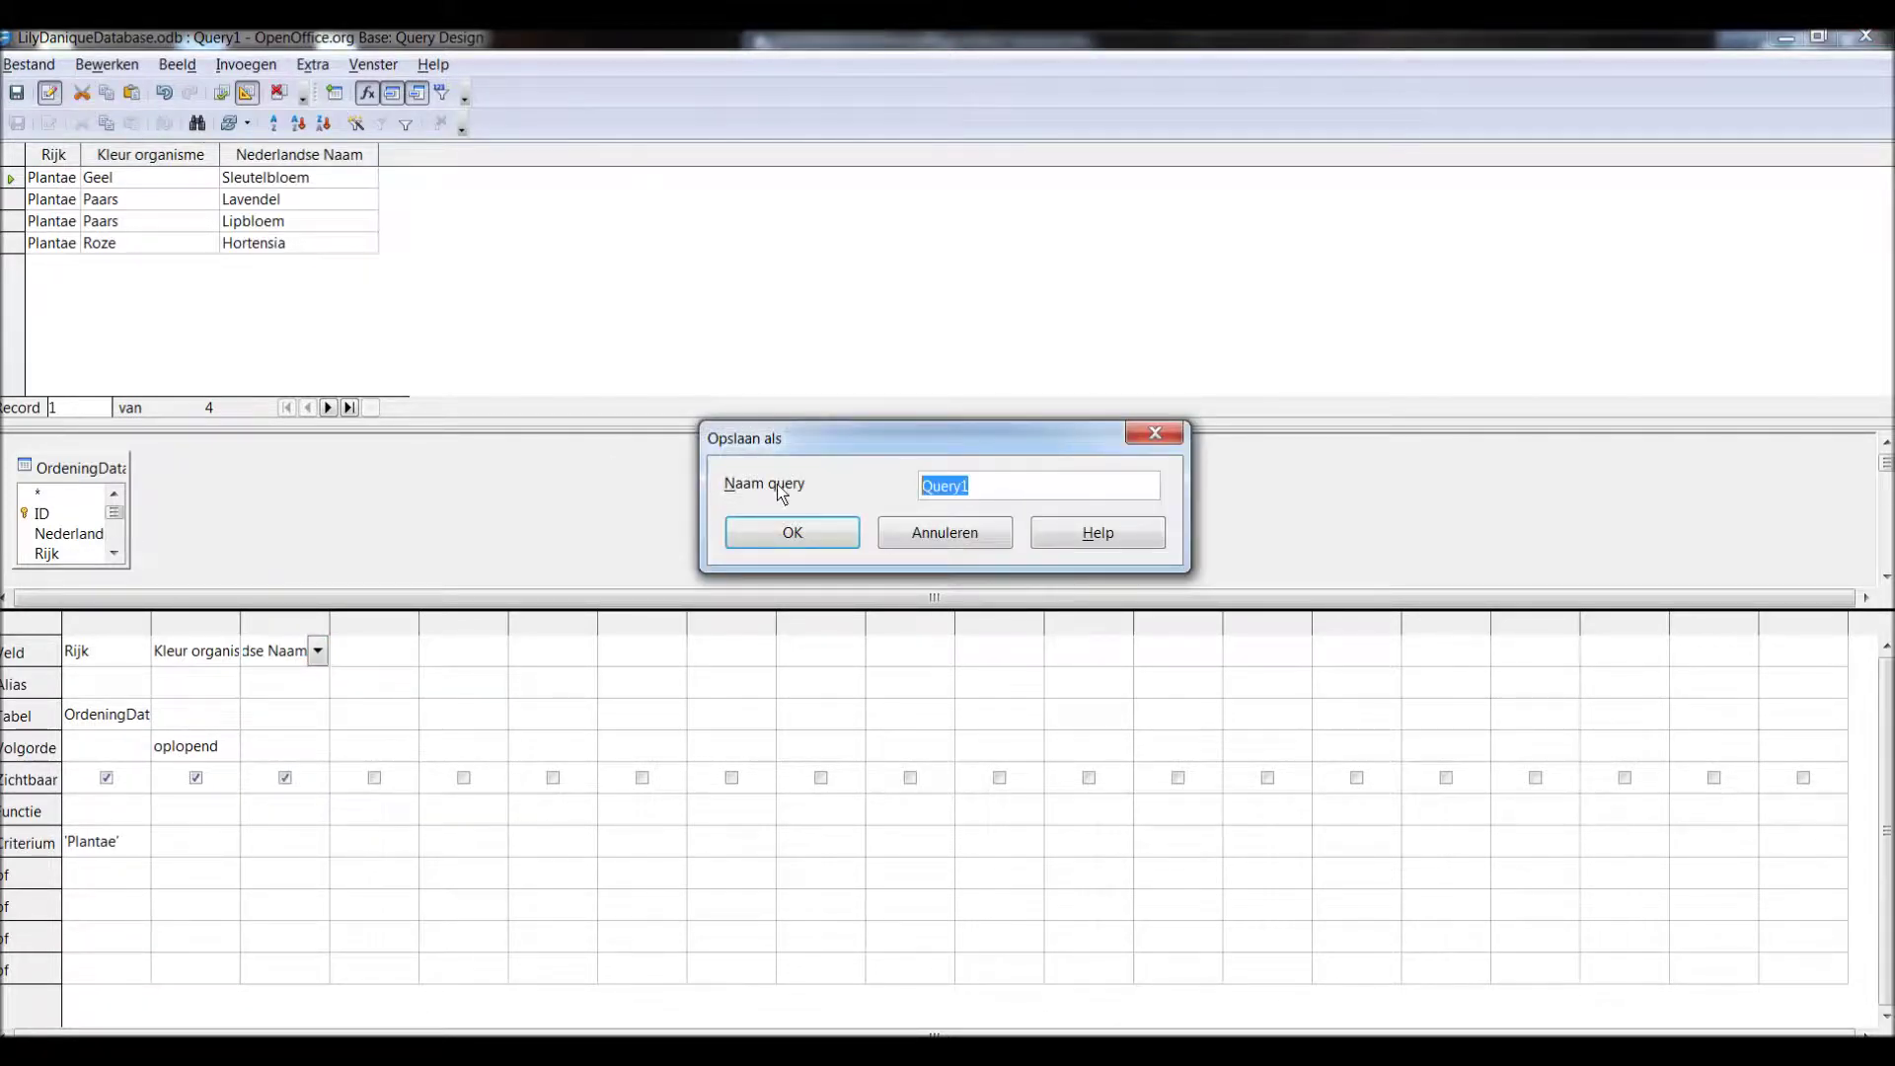
type("Opdracht ")
type("3")
key("Return")
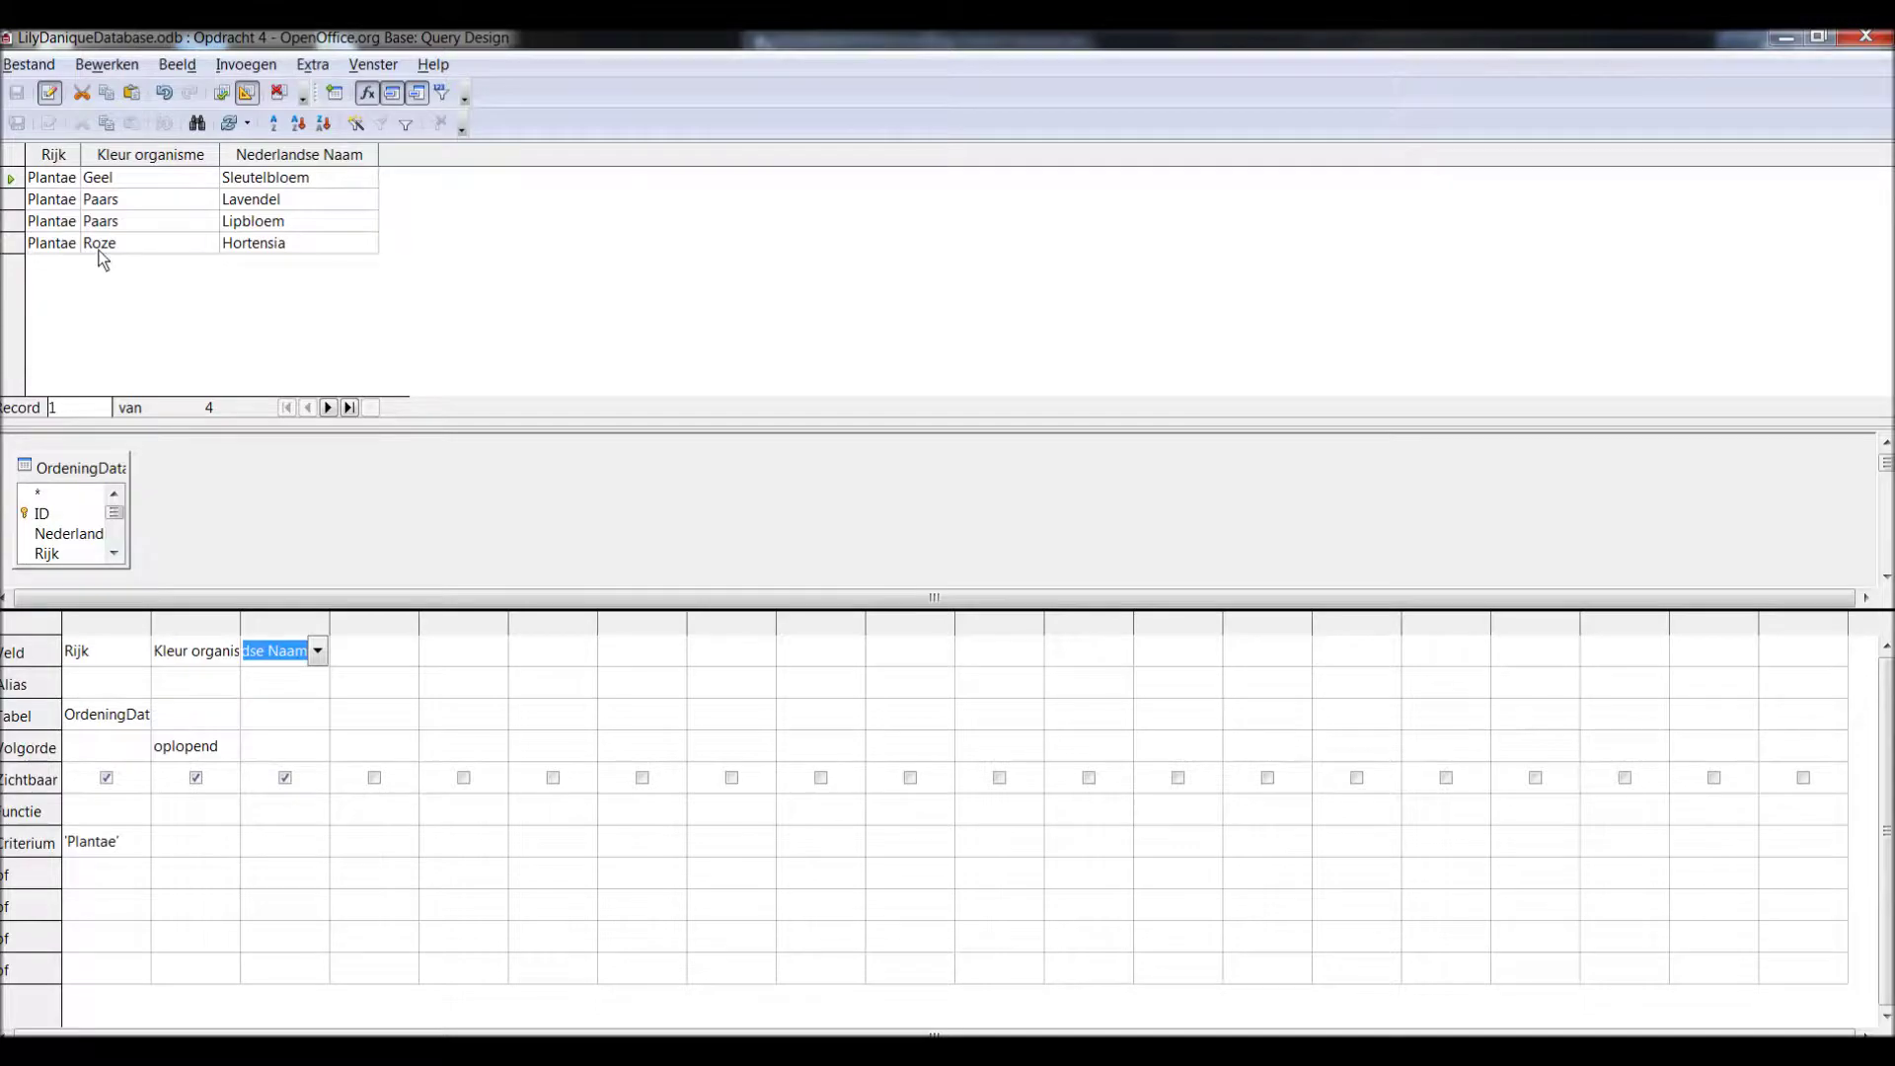
left_click(1865, 37)
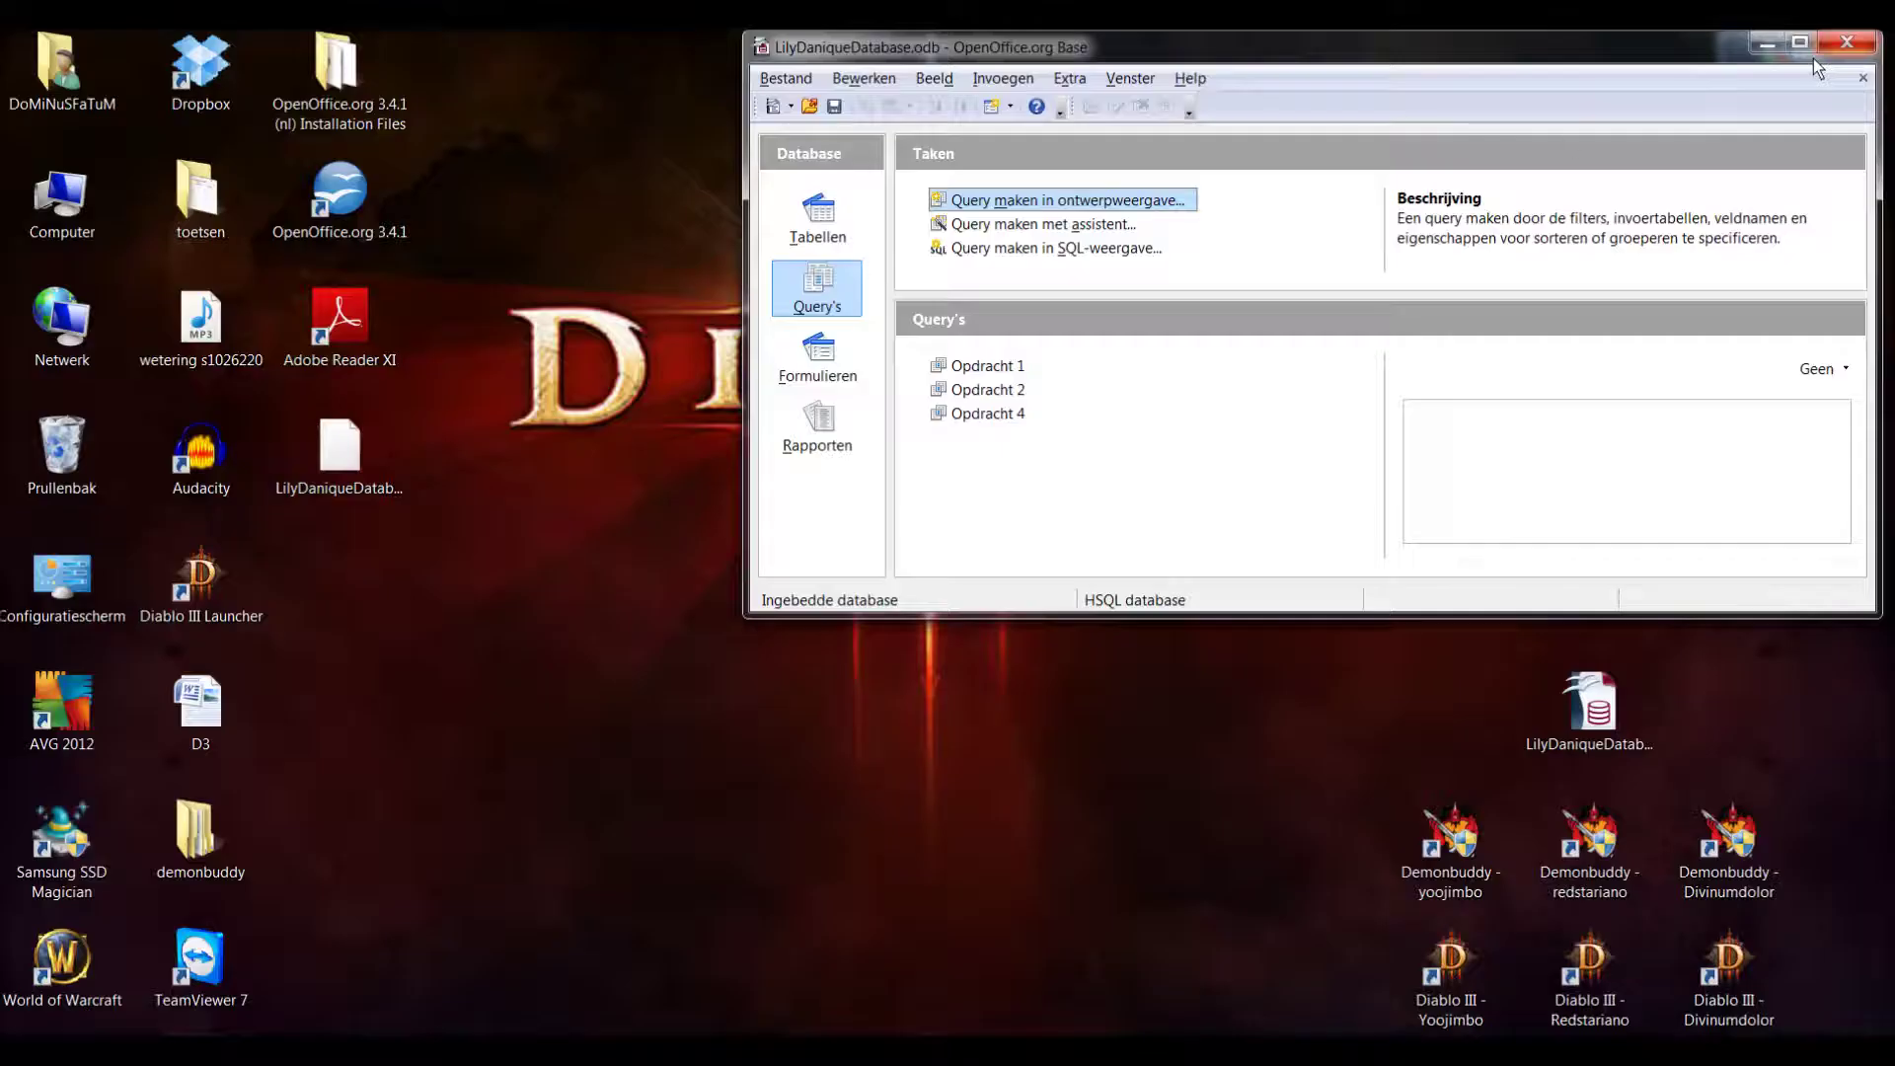
- Create another query in design view with the OrdeningDatabase table and maximize its window
left_click(1027, 200)
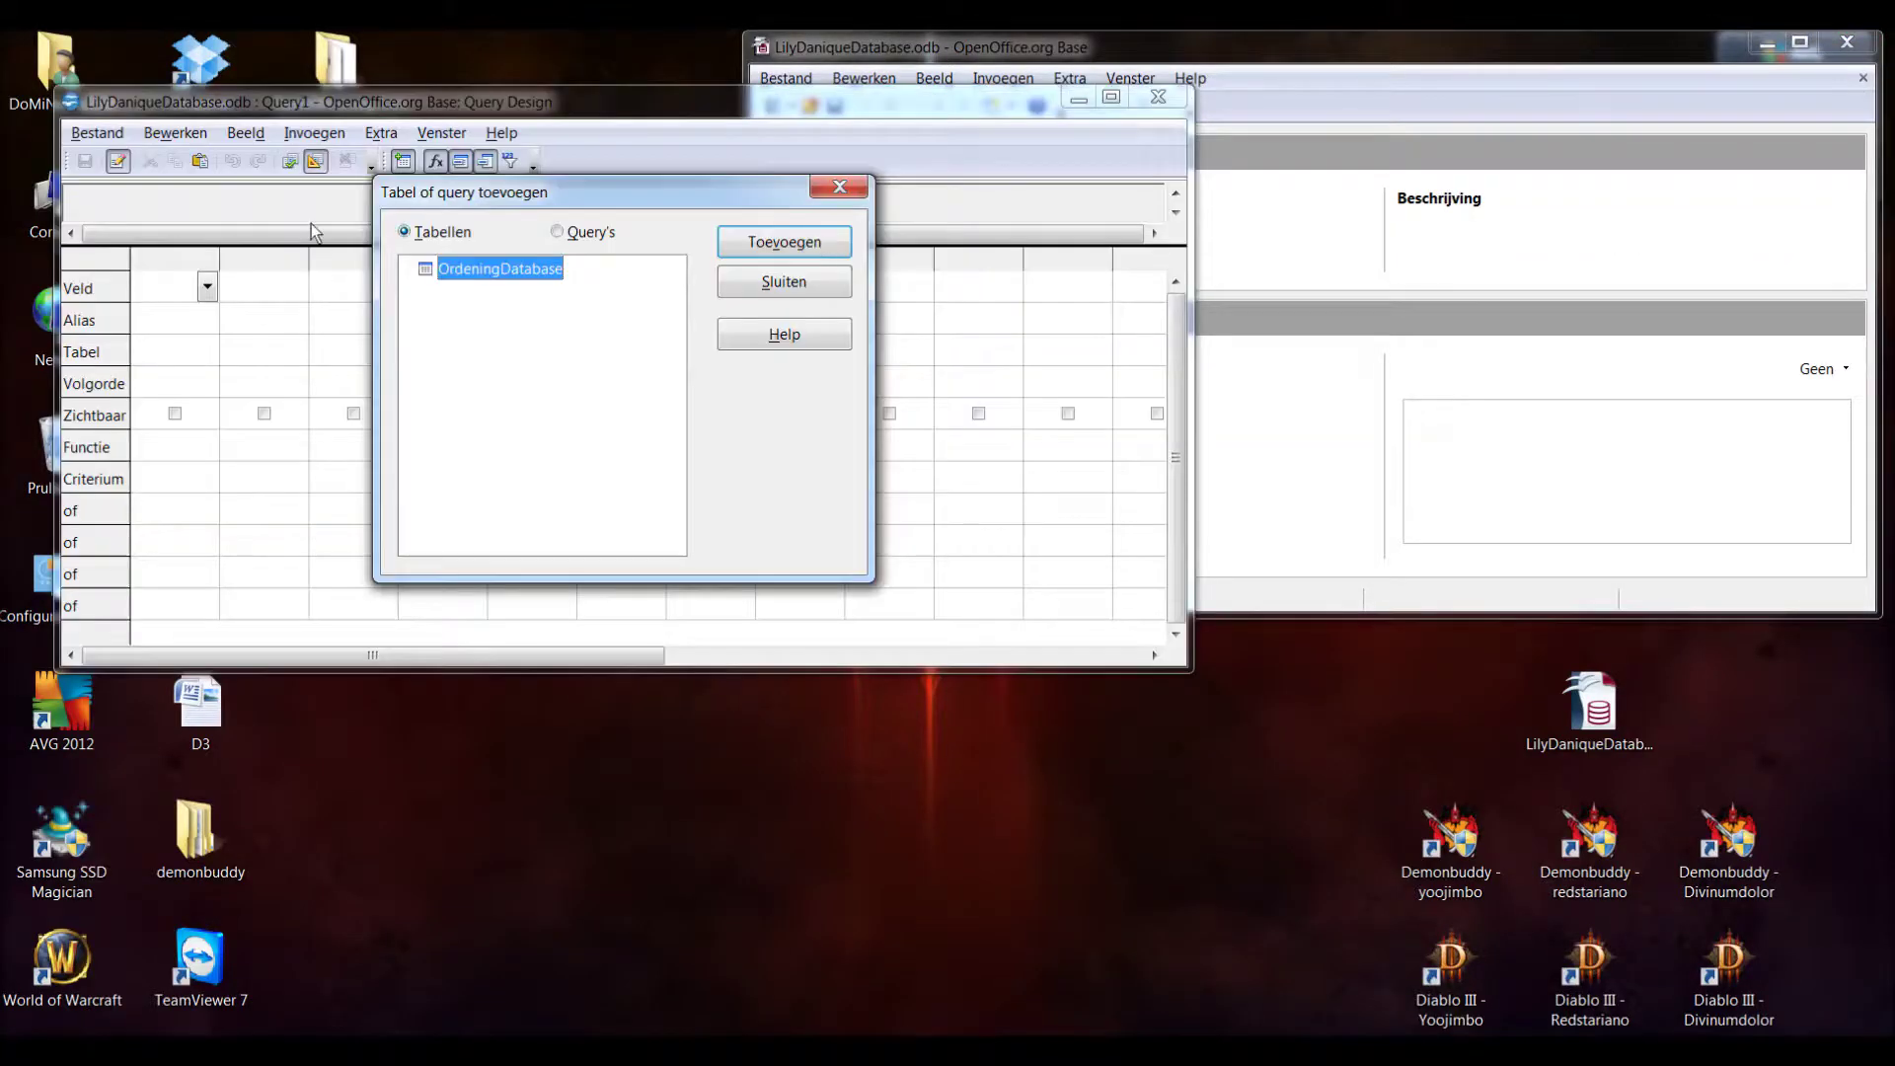
left_click(756, 247)
left_click(756, 281)
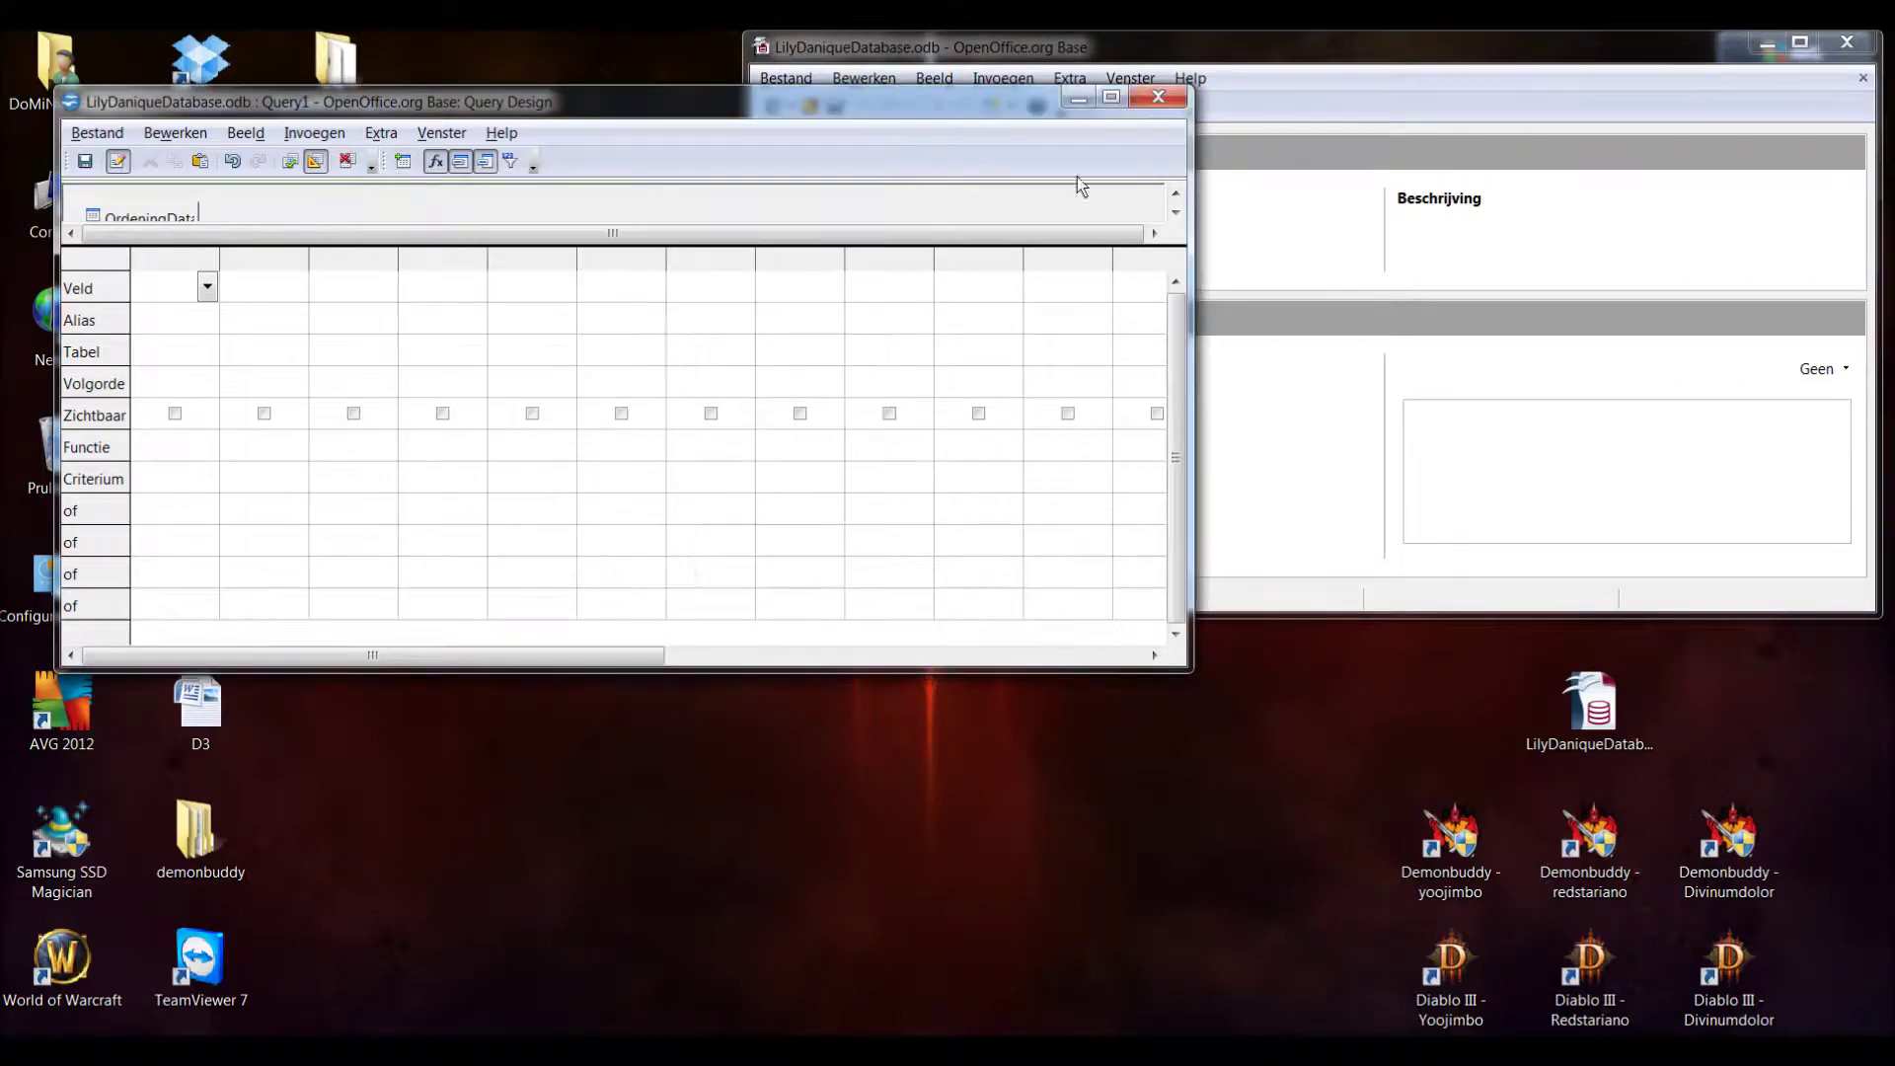
left_click(1111, 98)
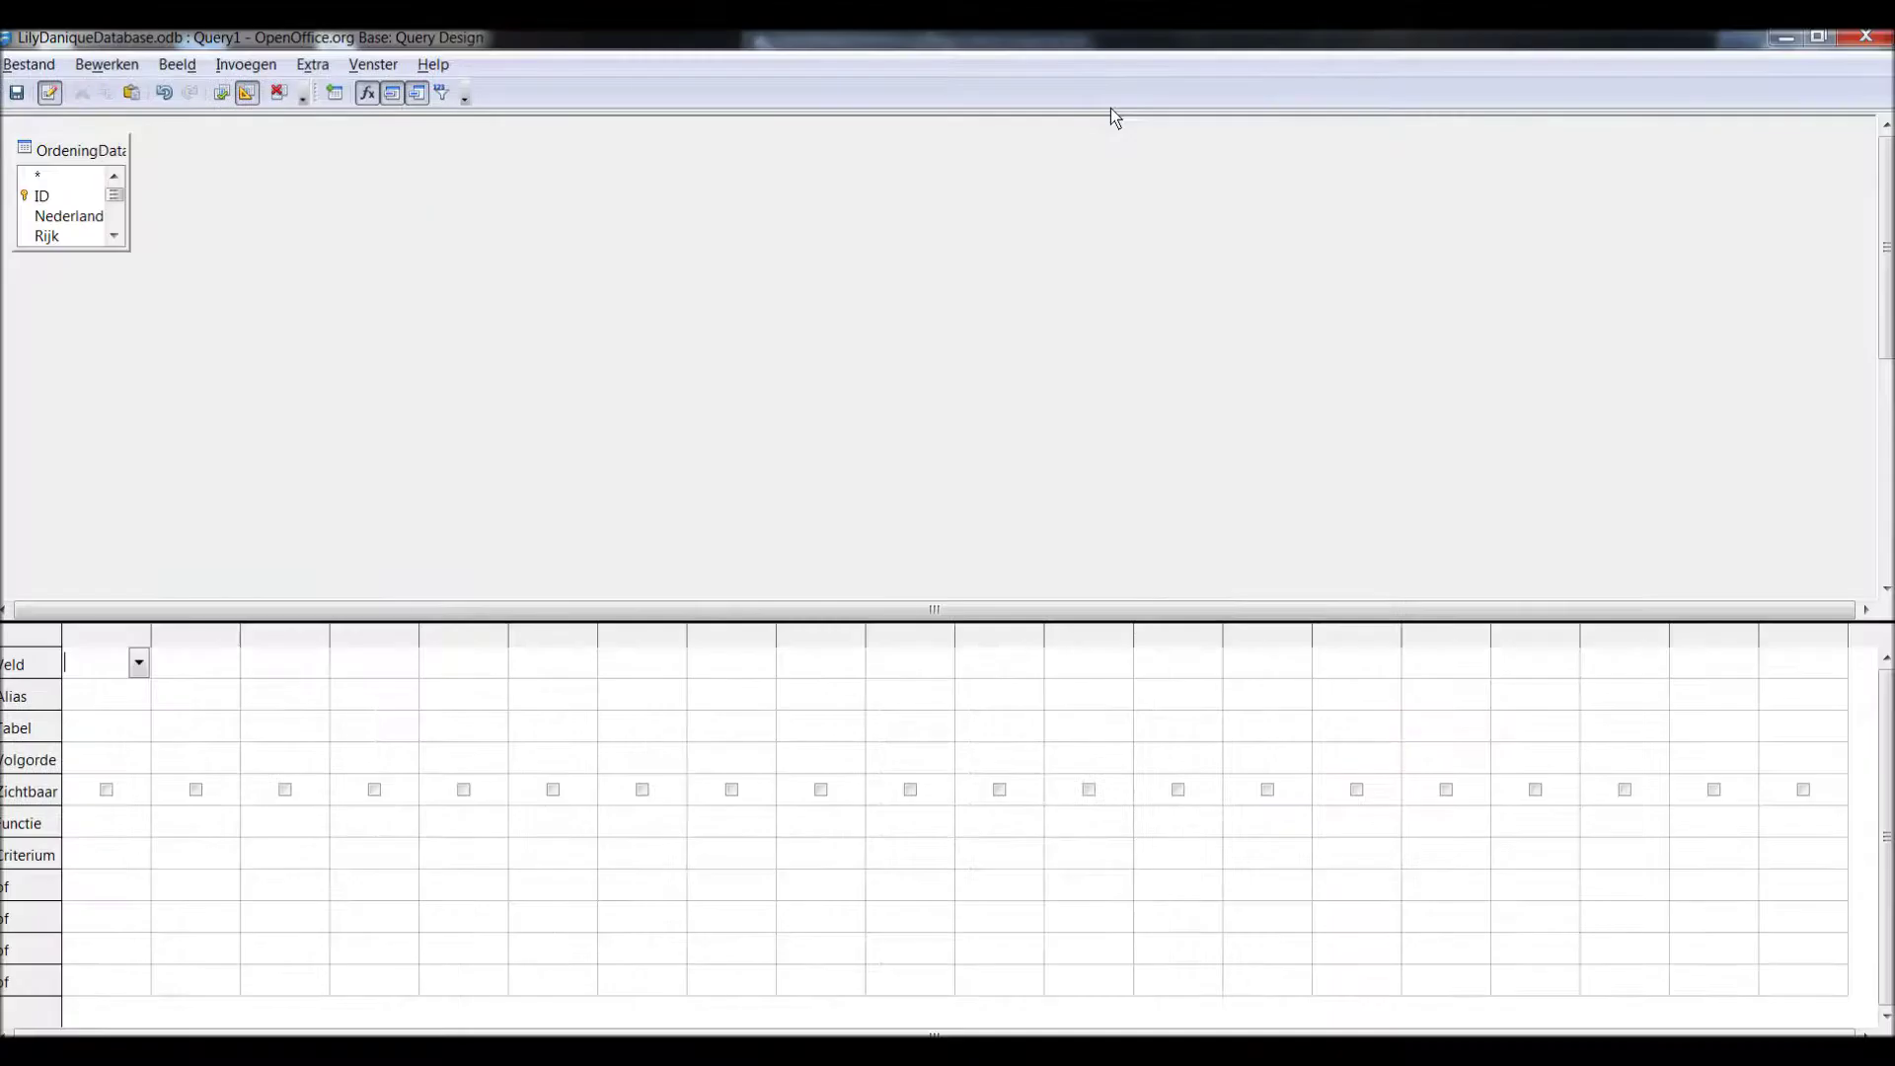
left_click(138, 672)
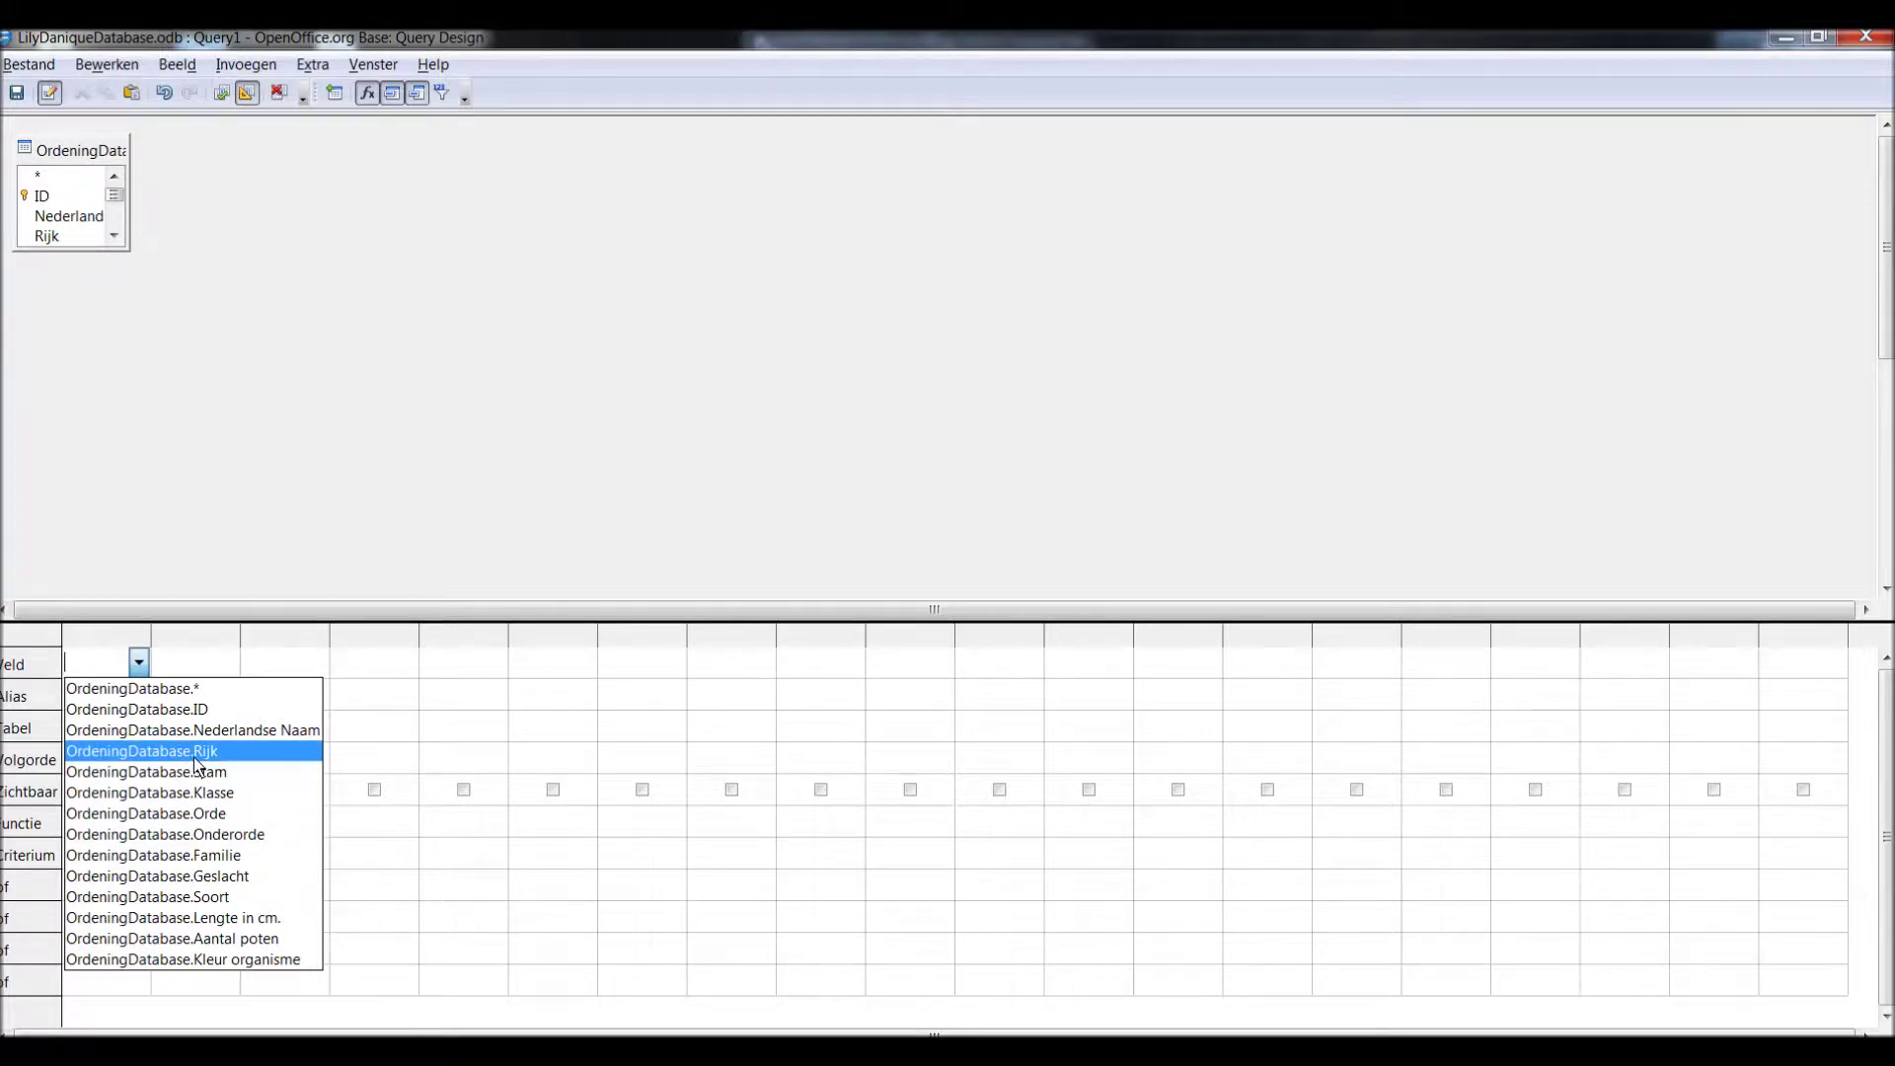
left_click(194, 752)
left_click(139, 823)
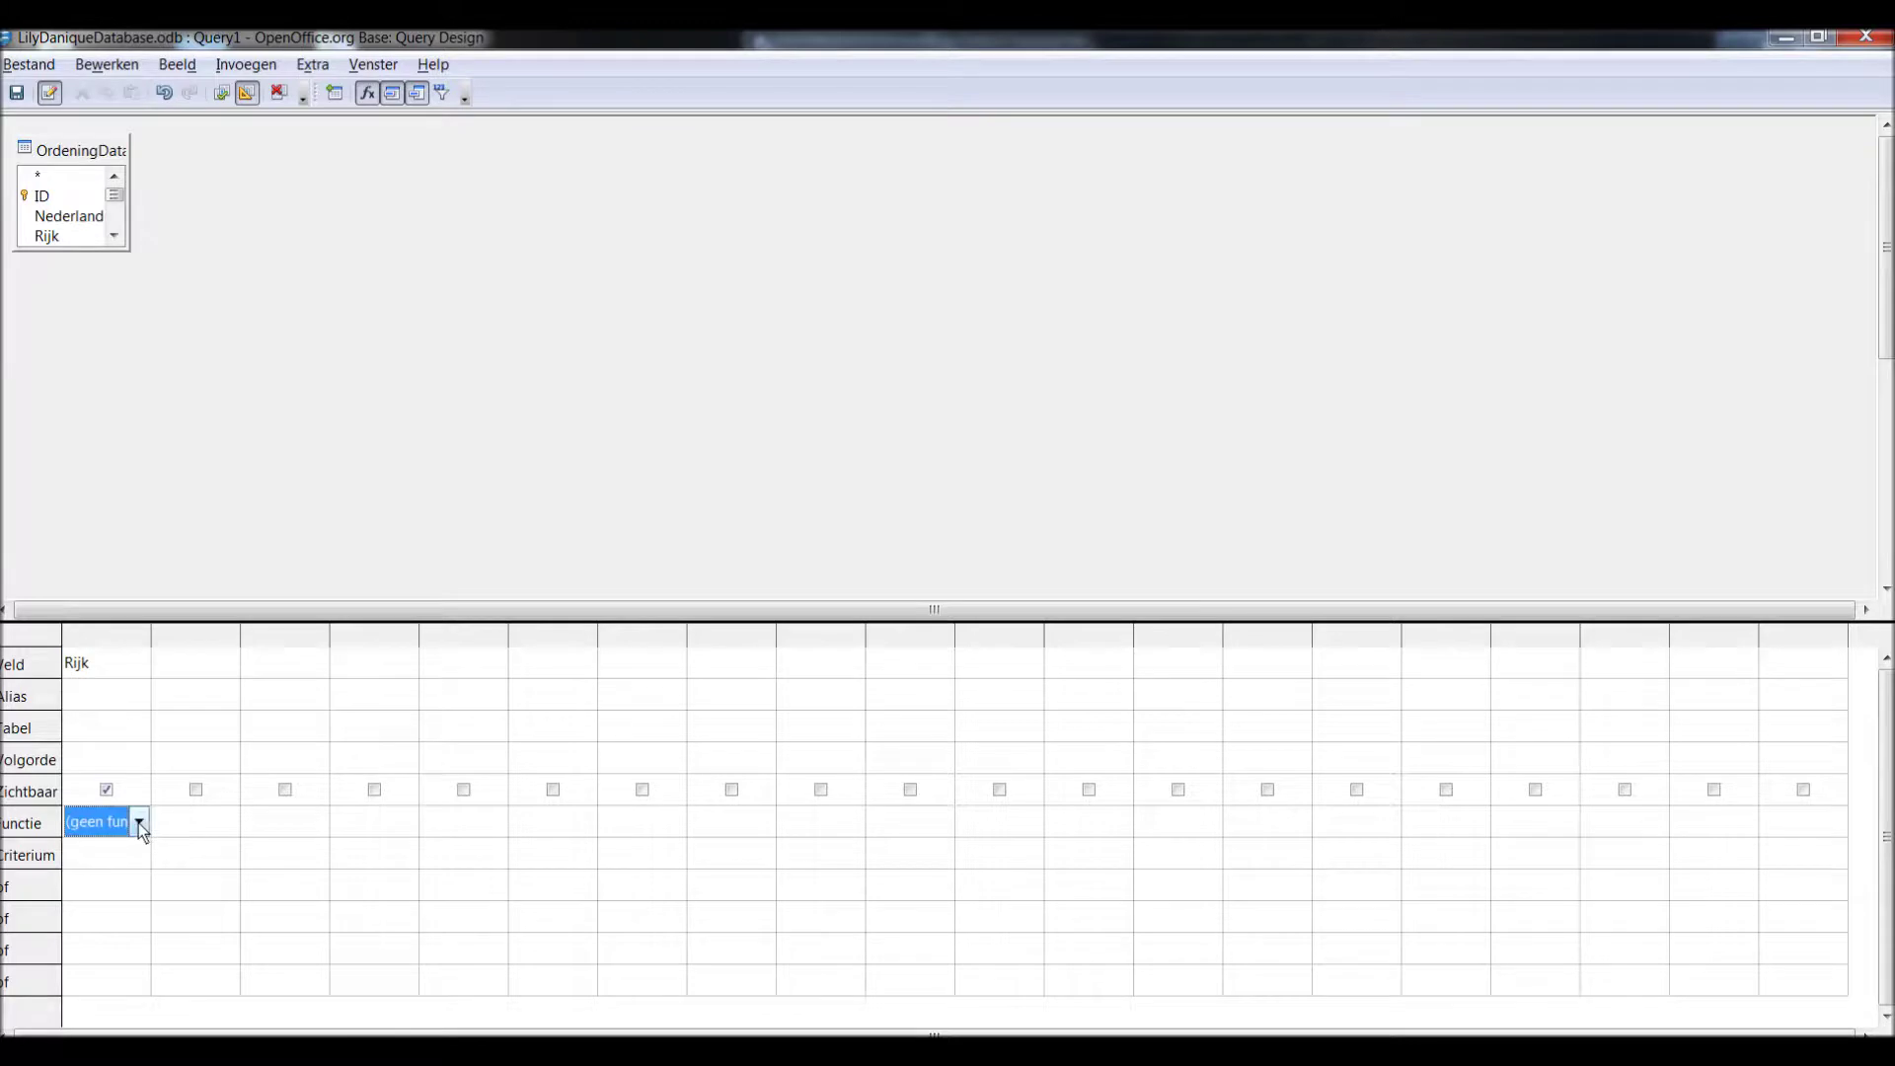
left_click(139, 822)
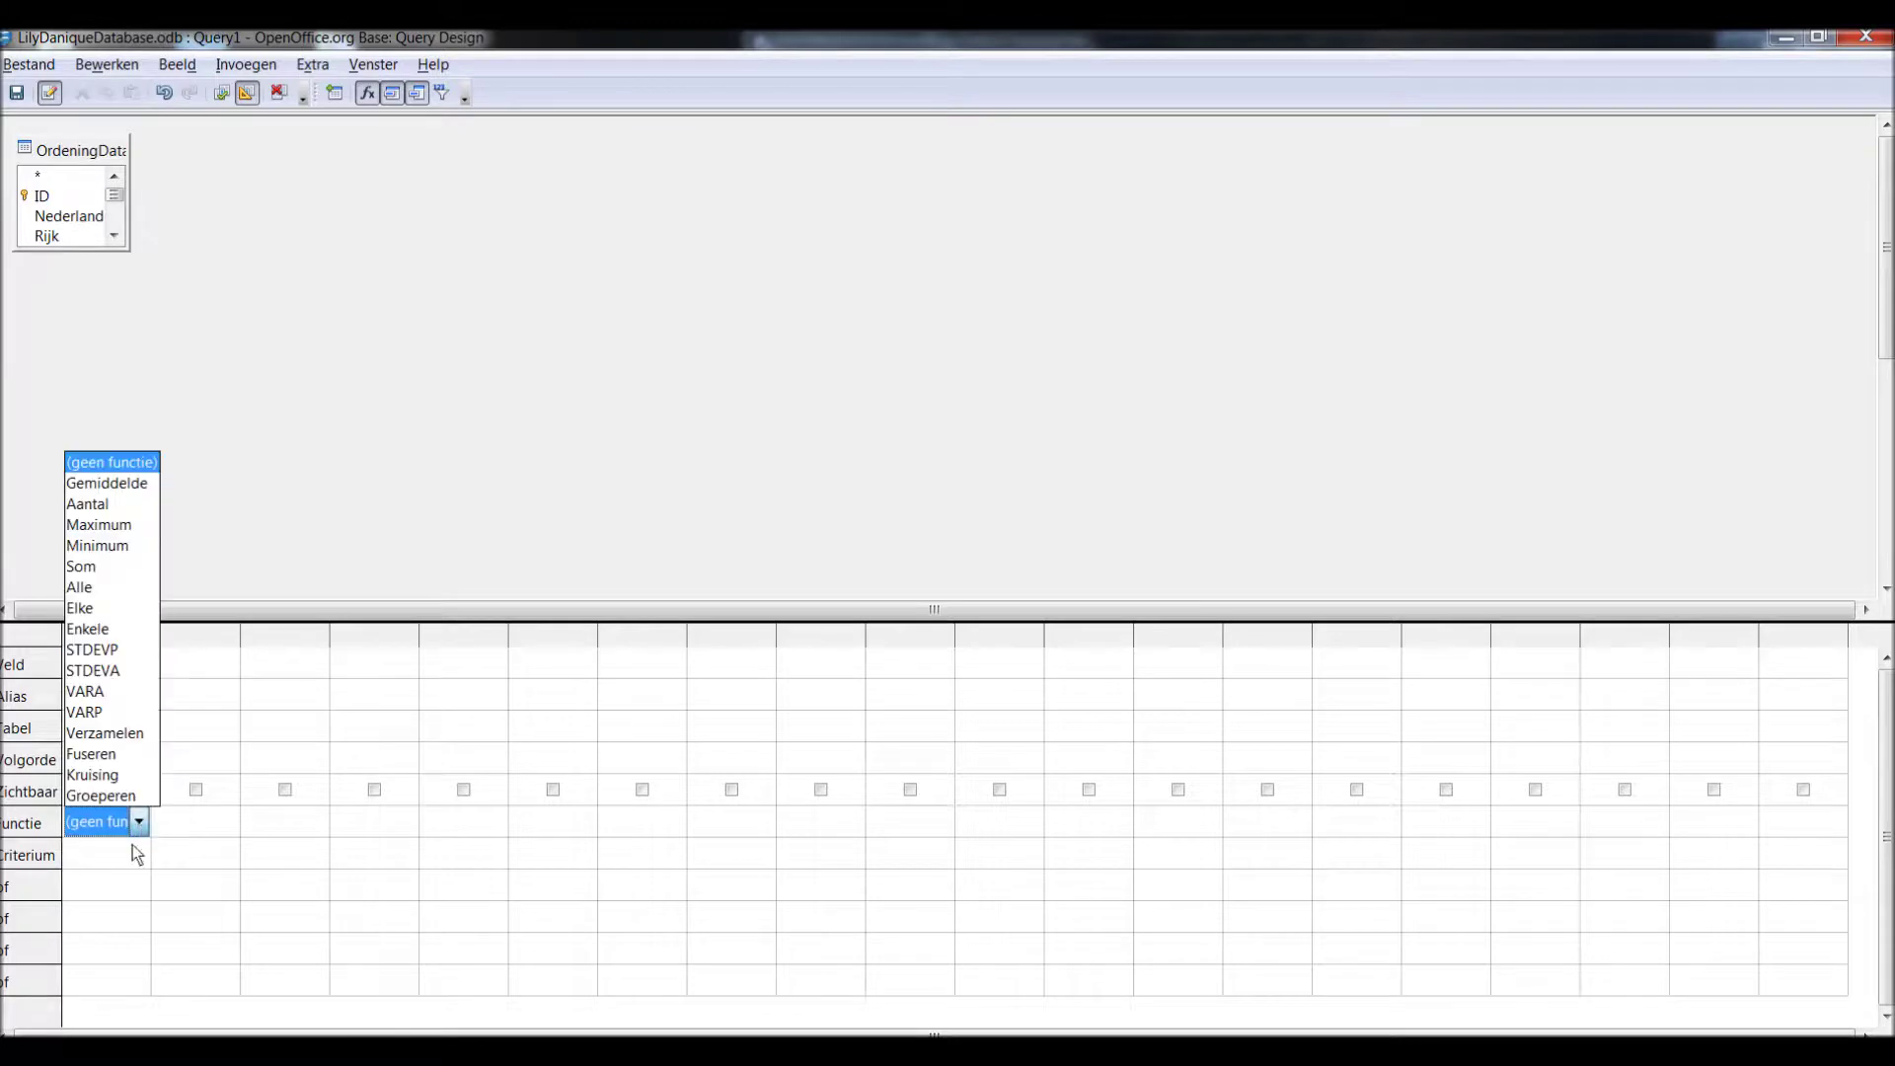
left_click(158, 663)
- Set the first column to the Lengte in cm. field with the Som function and run the query
left_click(146, 665)
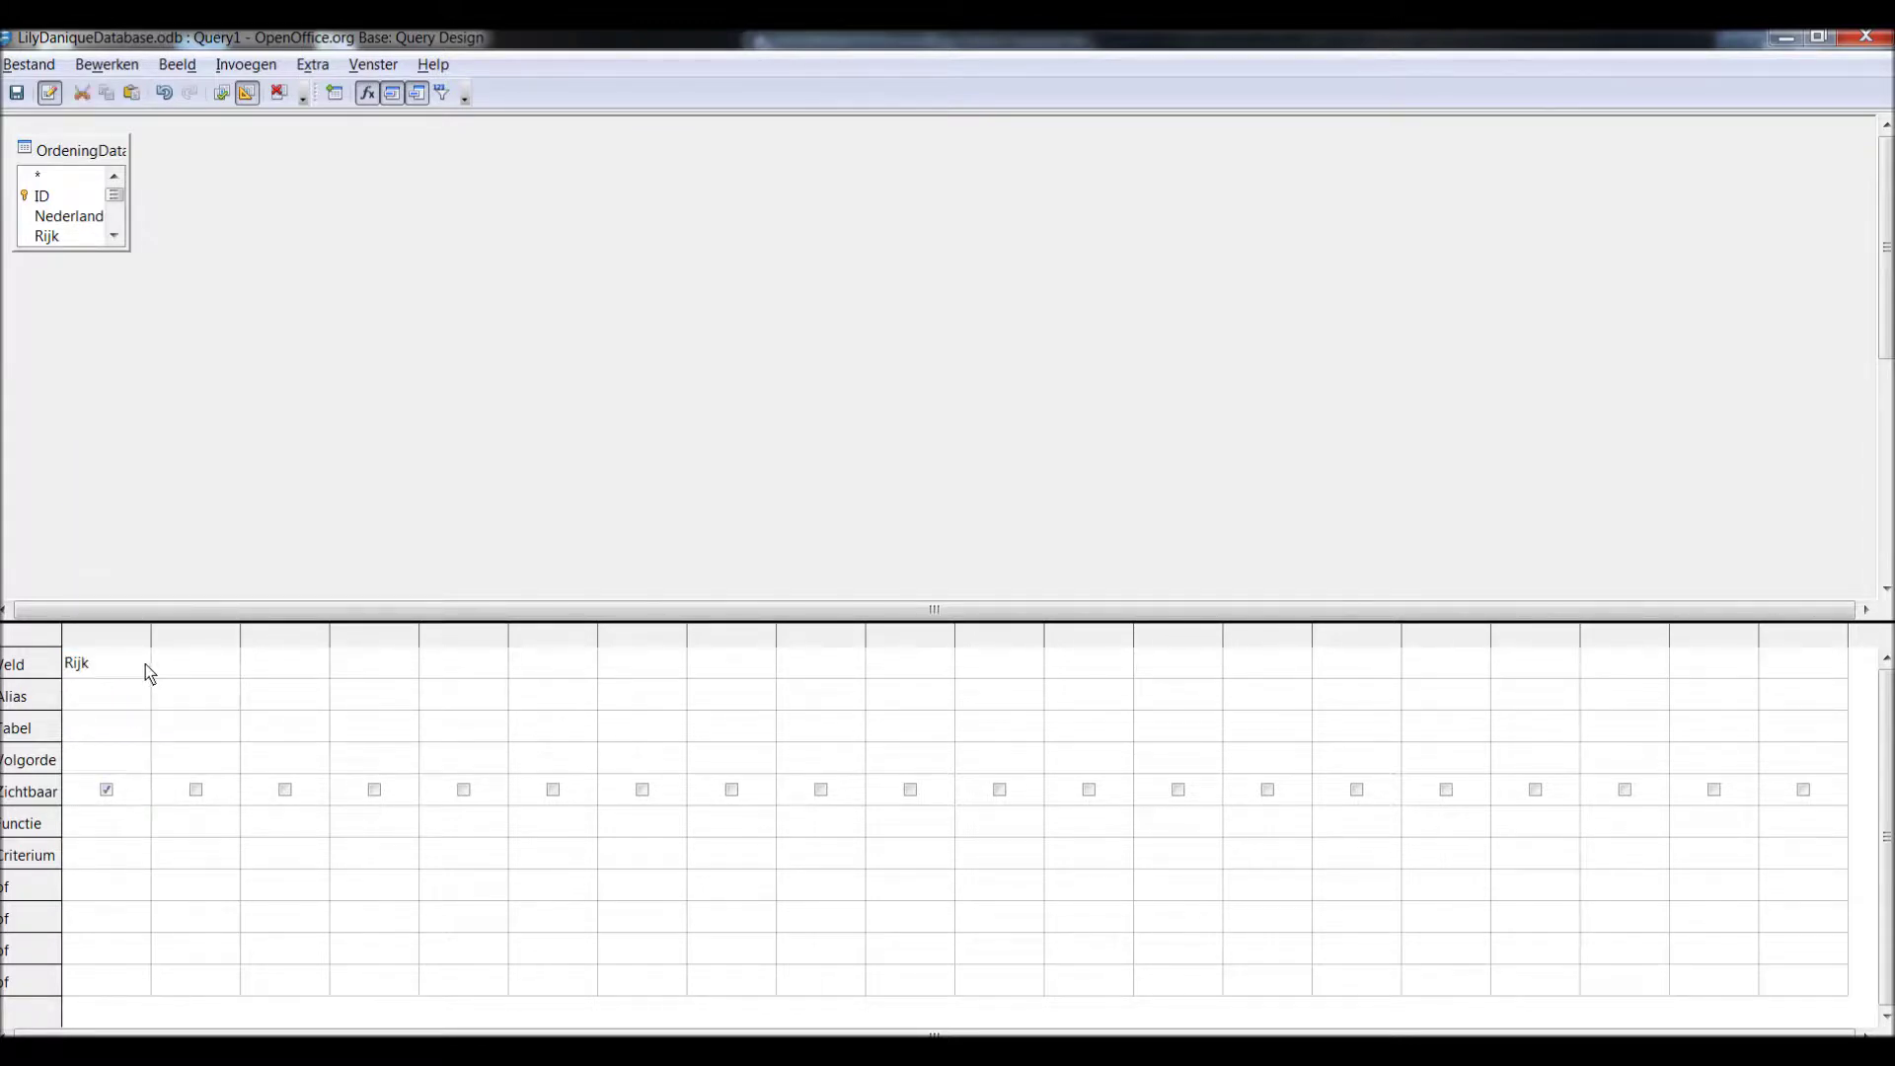
left_click(145, 665)
left_click(136, 917)
left_click(140, 822)
left_click(140, 823)
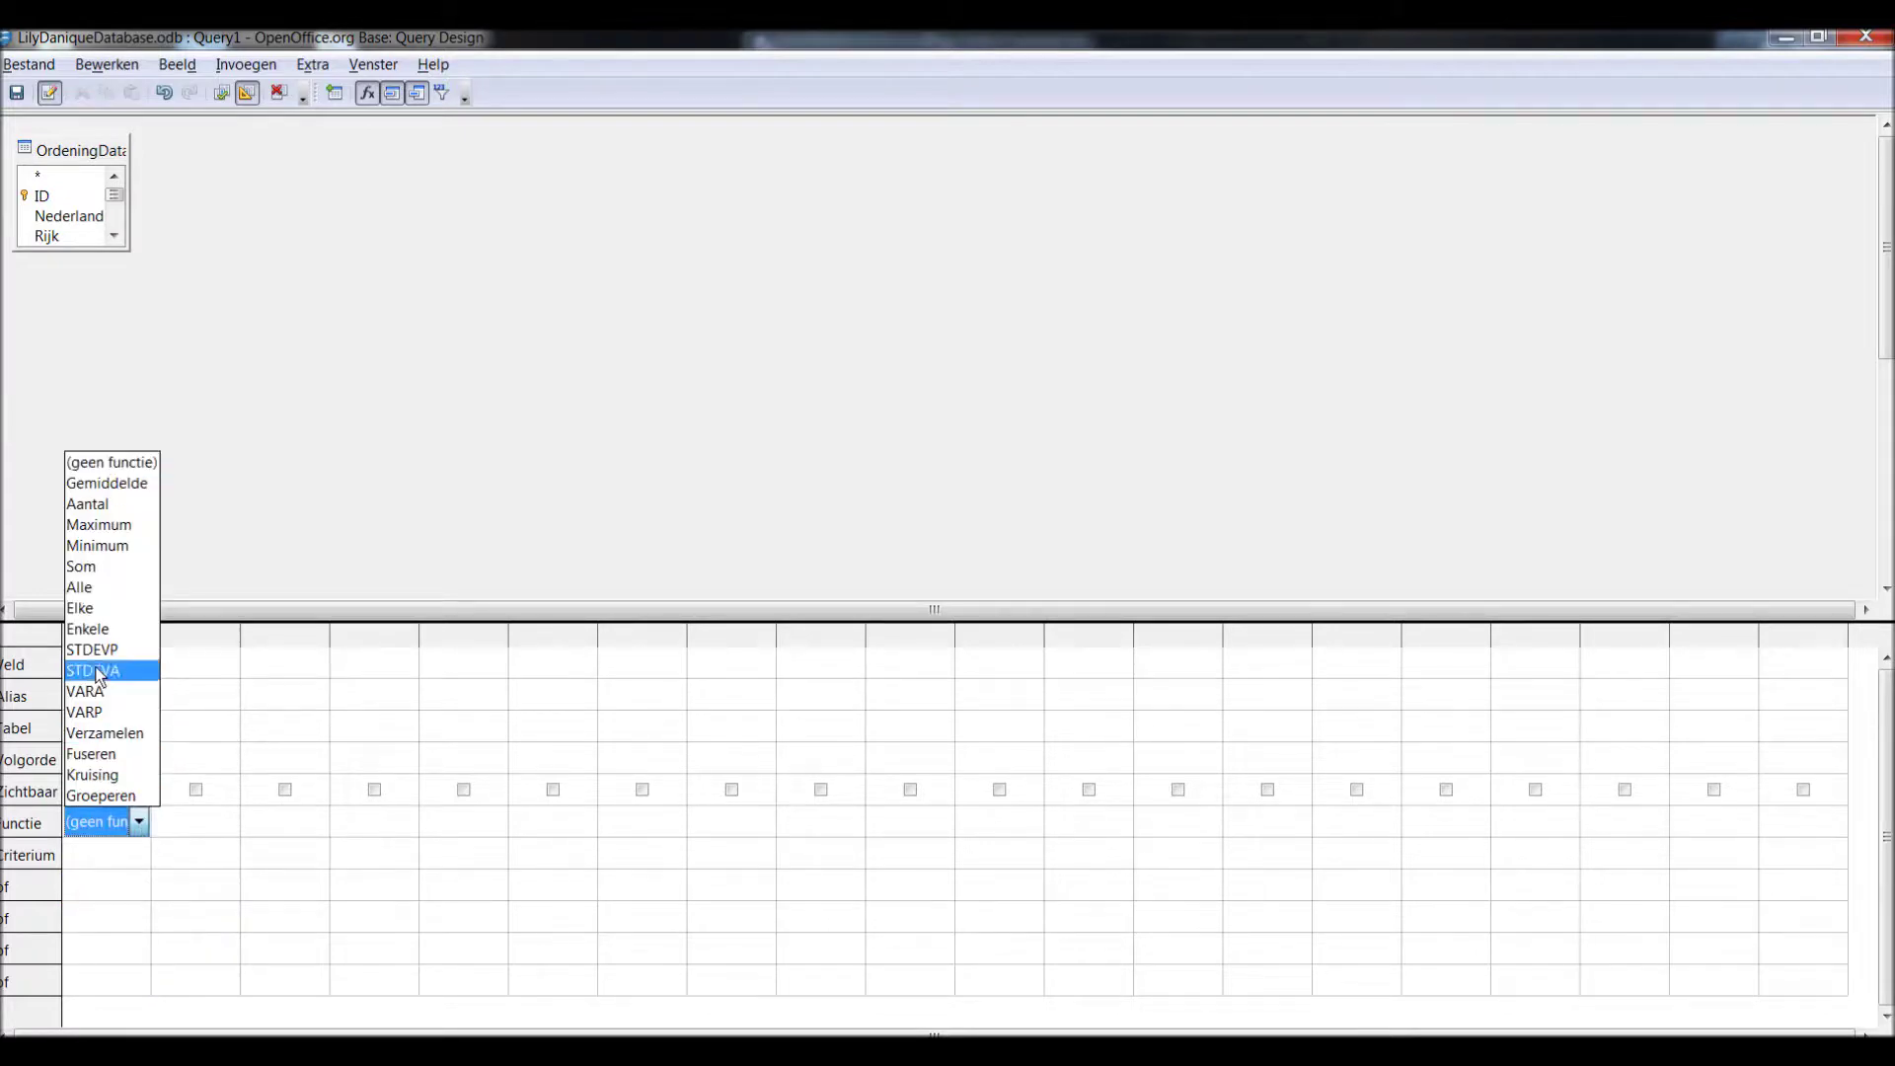
left_click(97, 565)
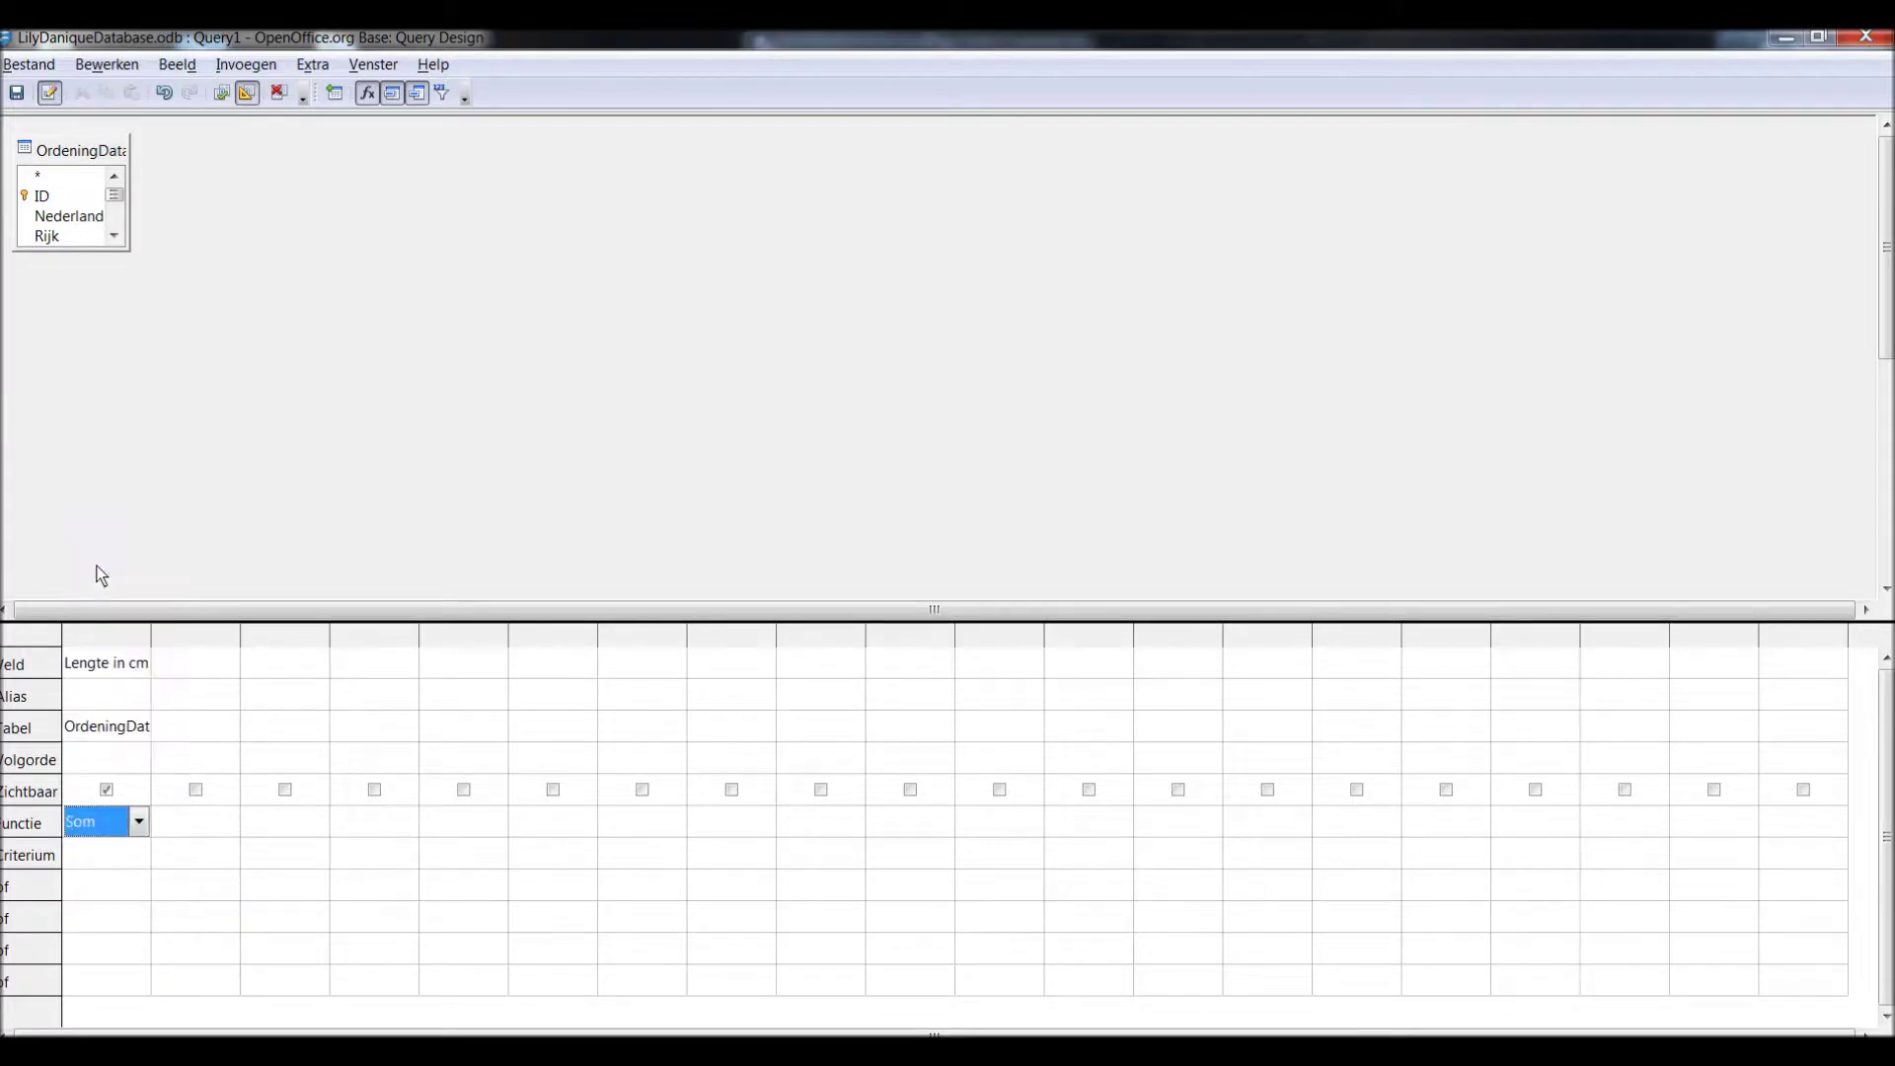
left_click(221, 93)
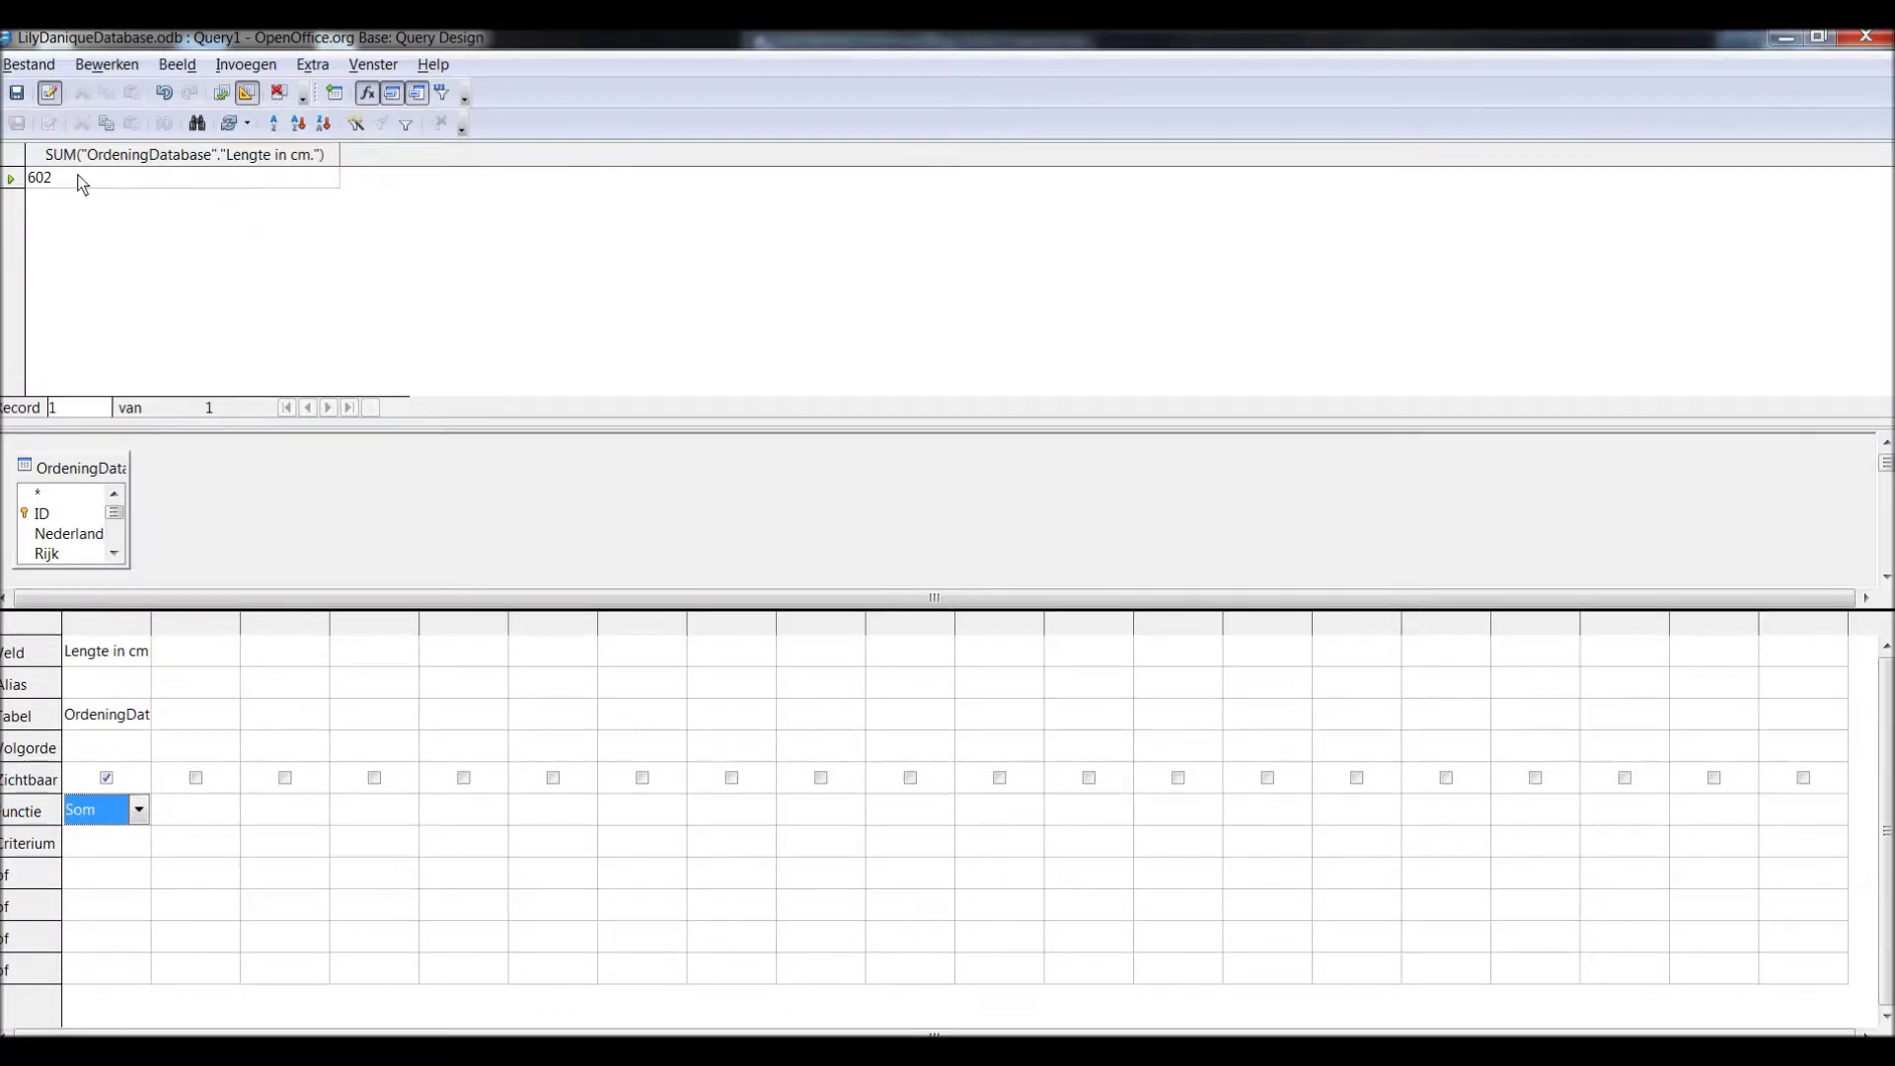
- Save the query as "opdracht 5" and close its design window
left_click(17, 93)
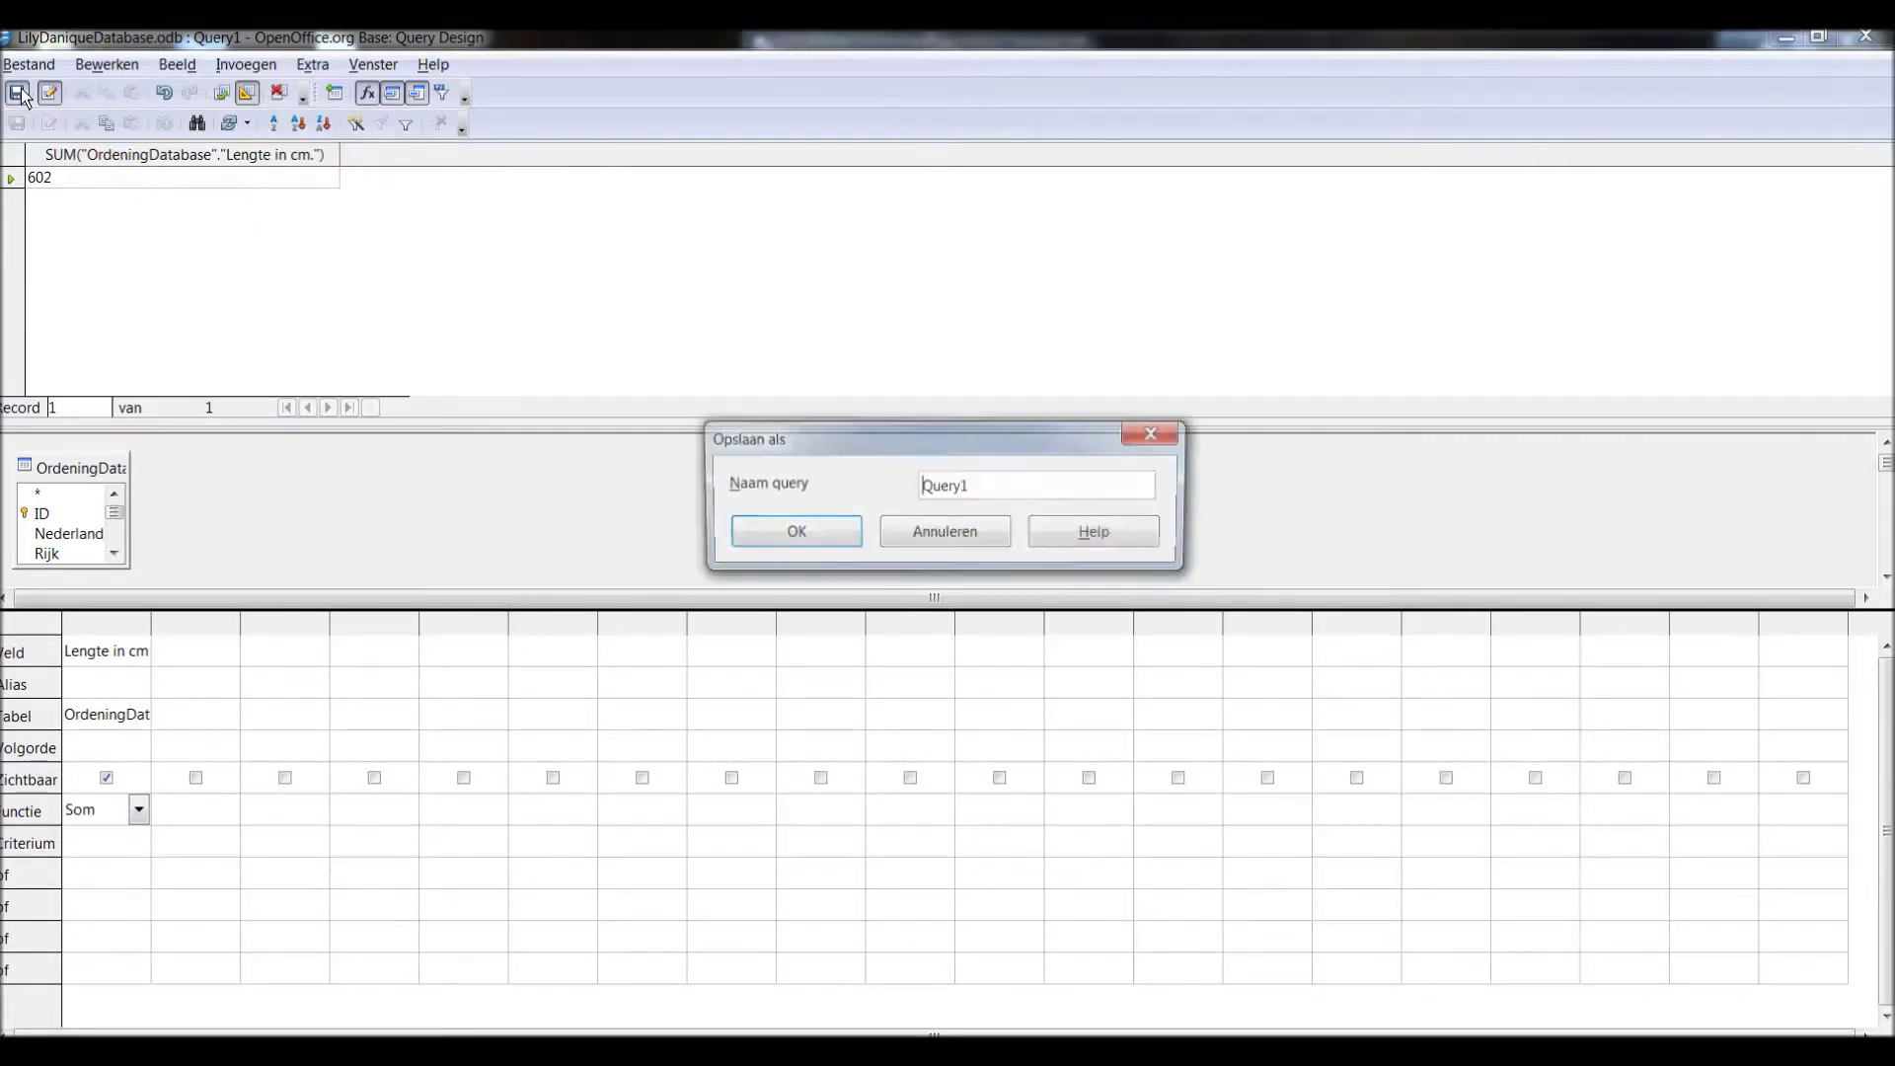
left_click_drag(1000, 486, 843, 482)
type("opdracht ")
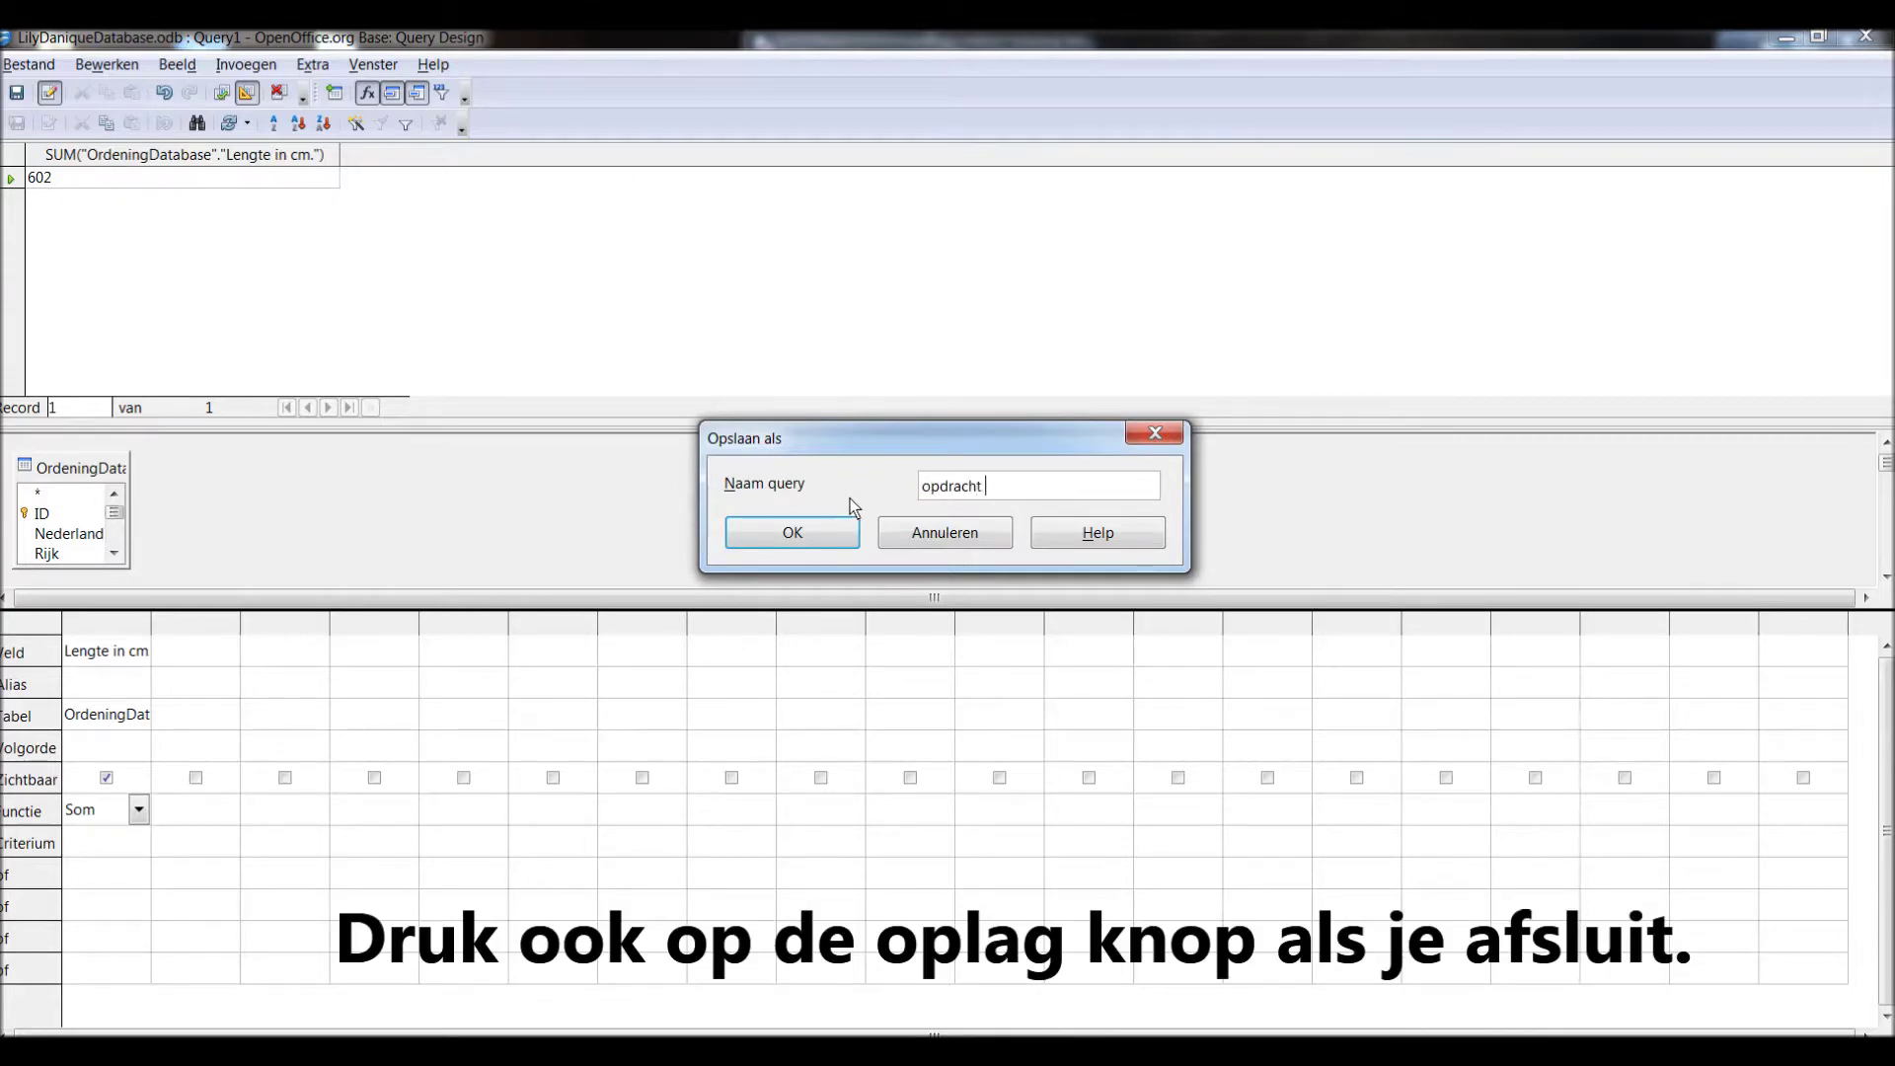
type("5")
key("Return")
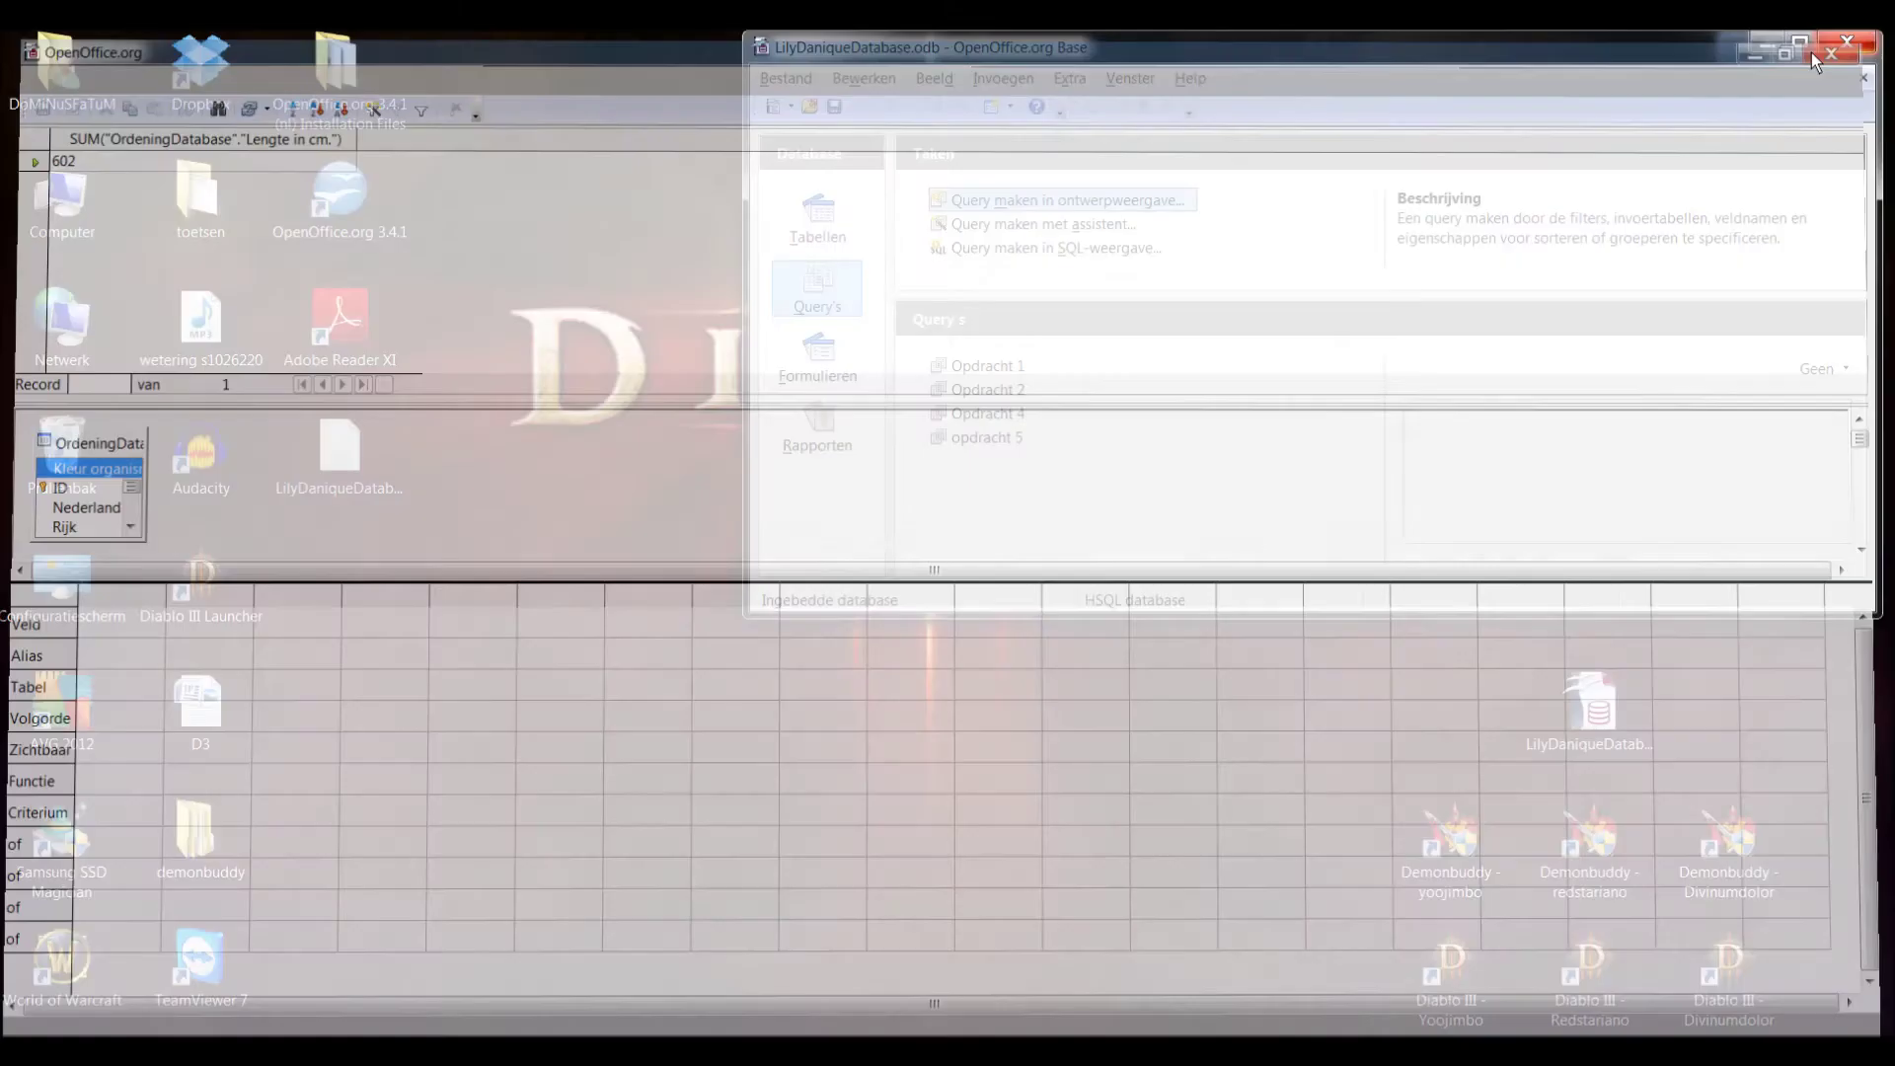
left_click(1866, 36)
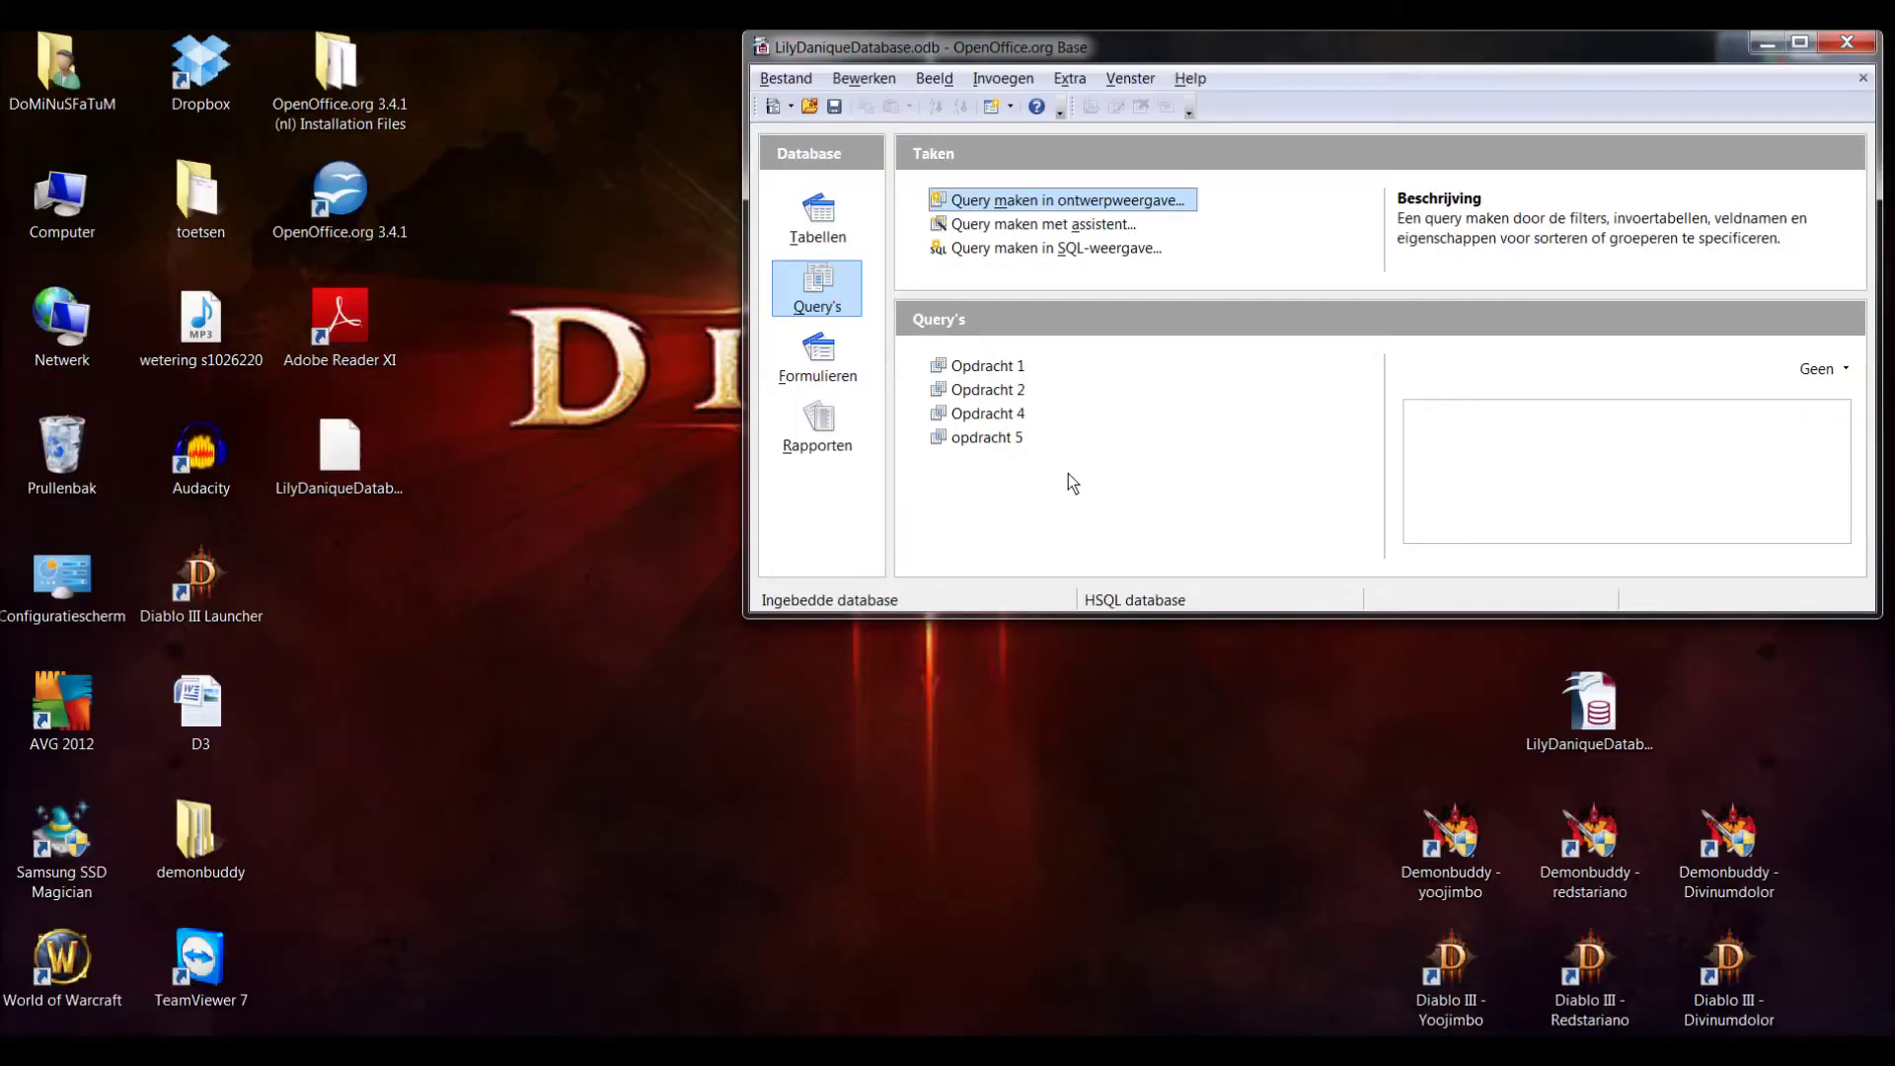
- Save the LilyDaniqueDatabase.odb database file with its new queries
left_click(1184, 490)
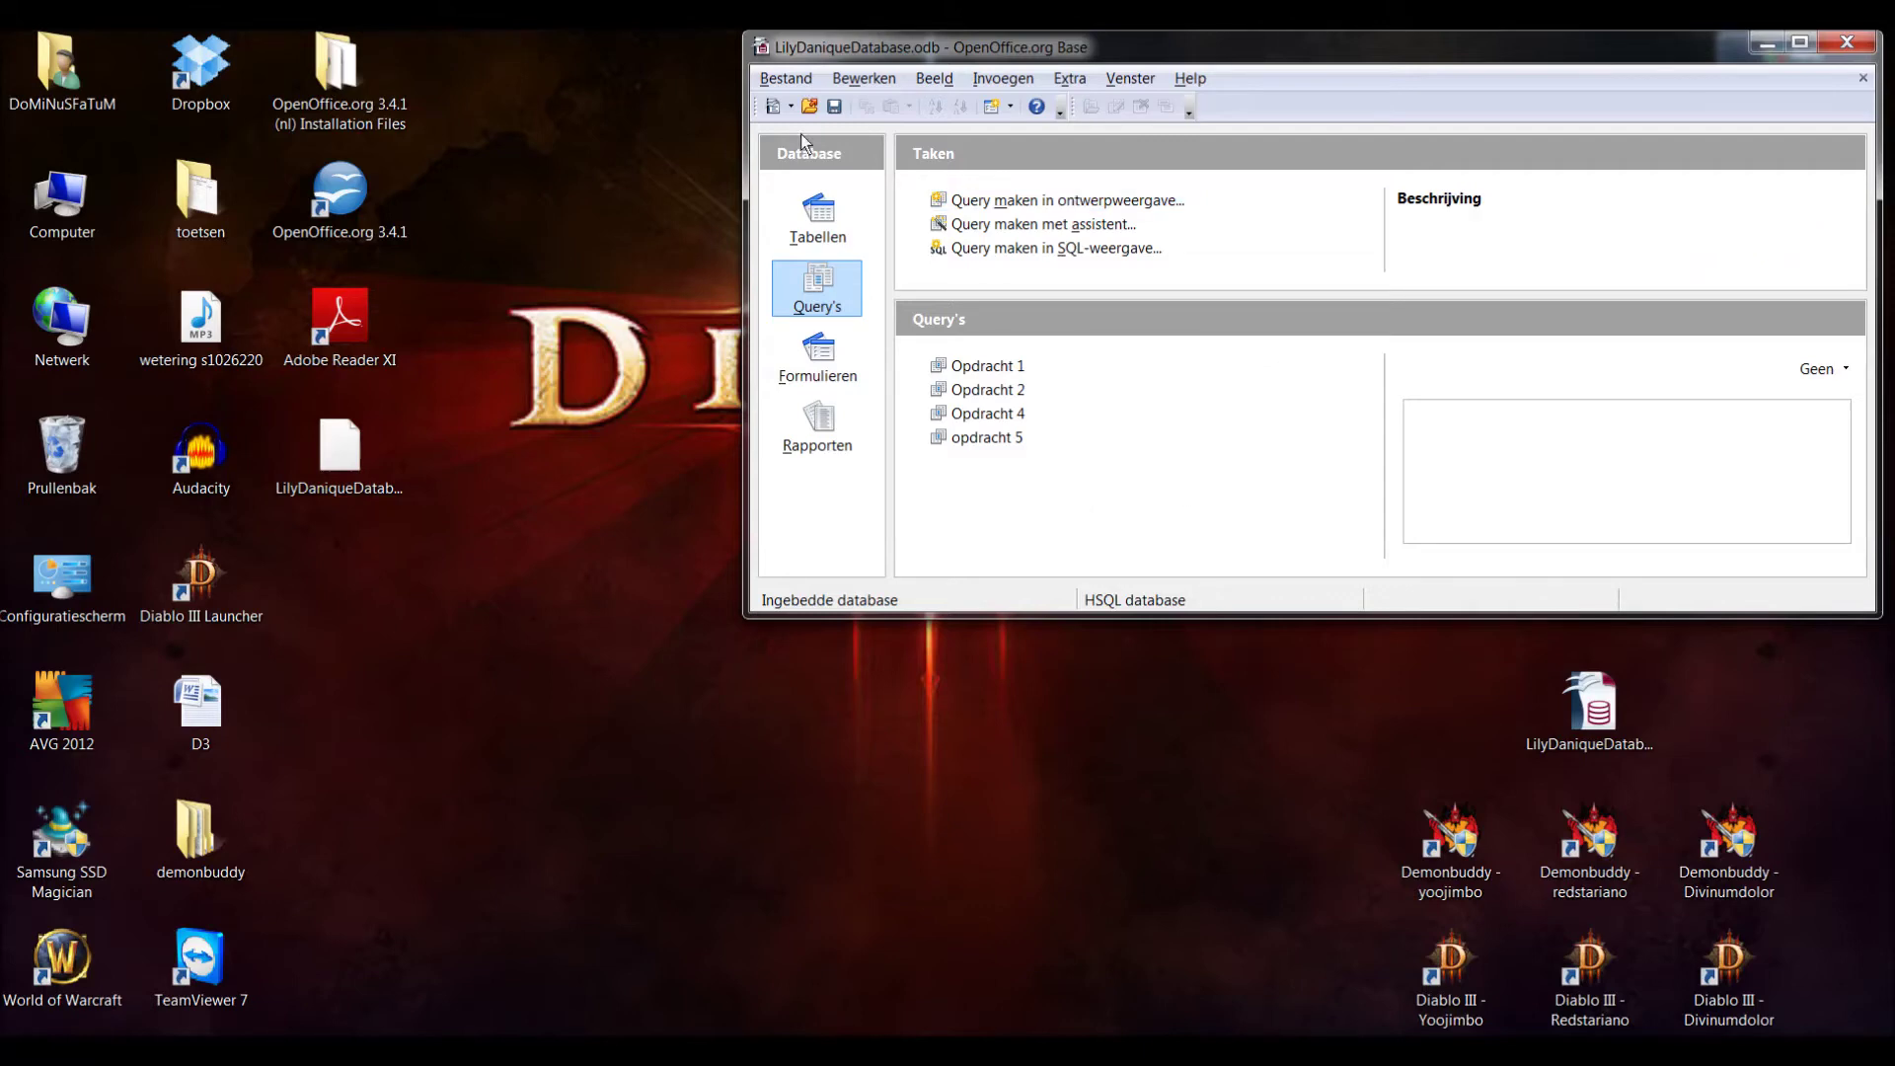
left_click(835, 107)
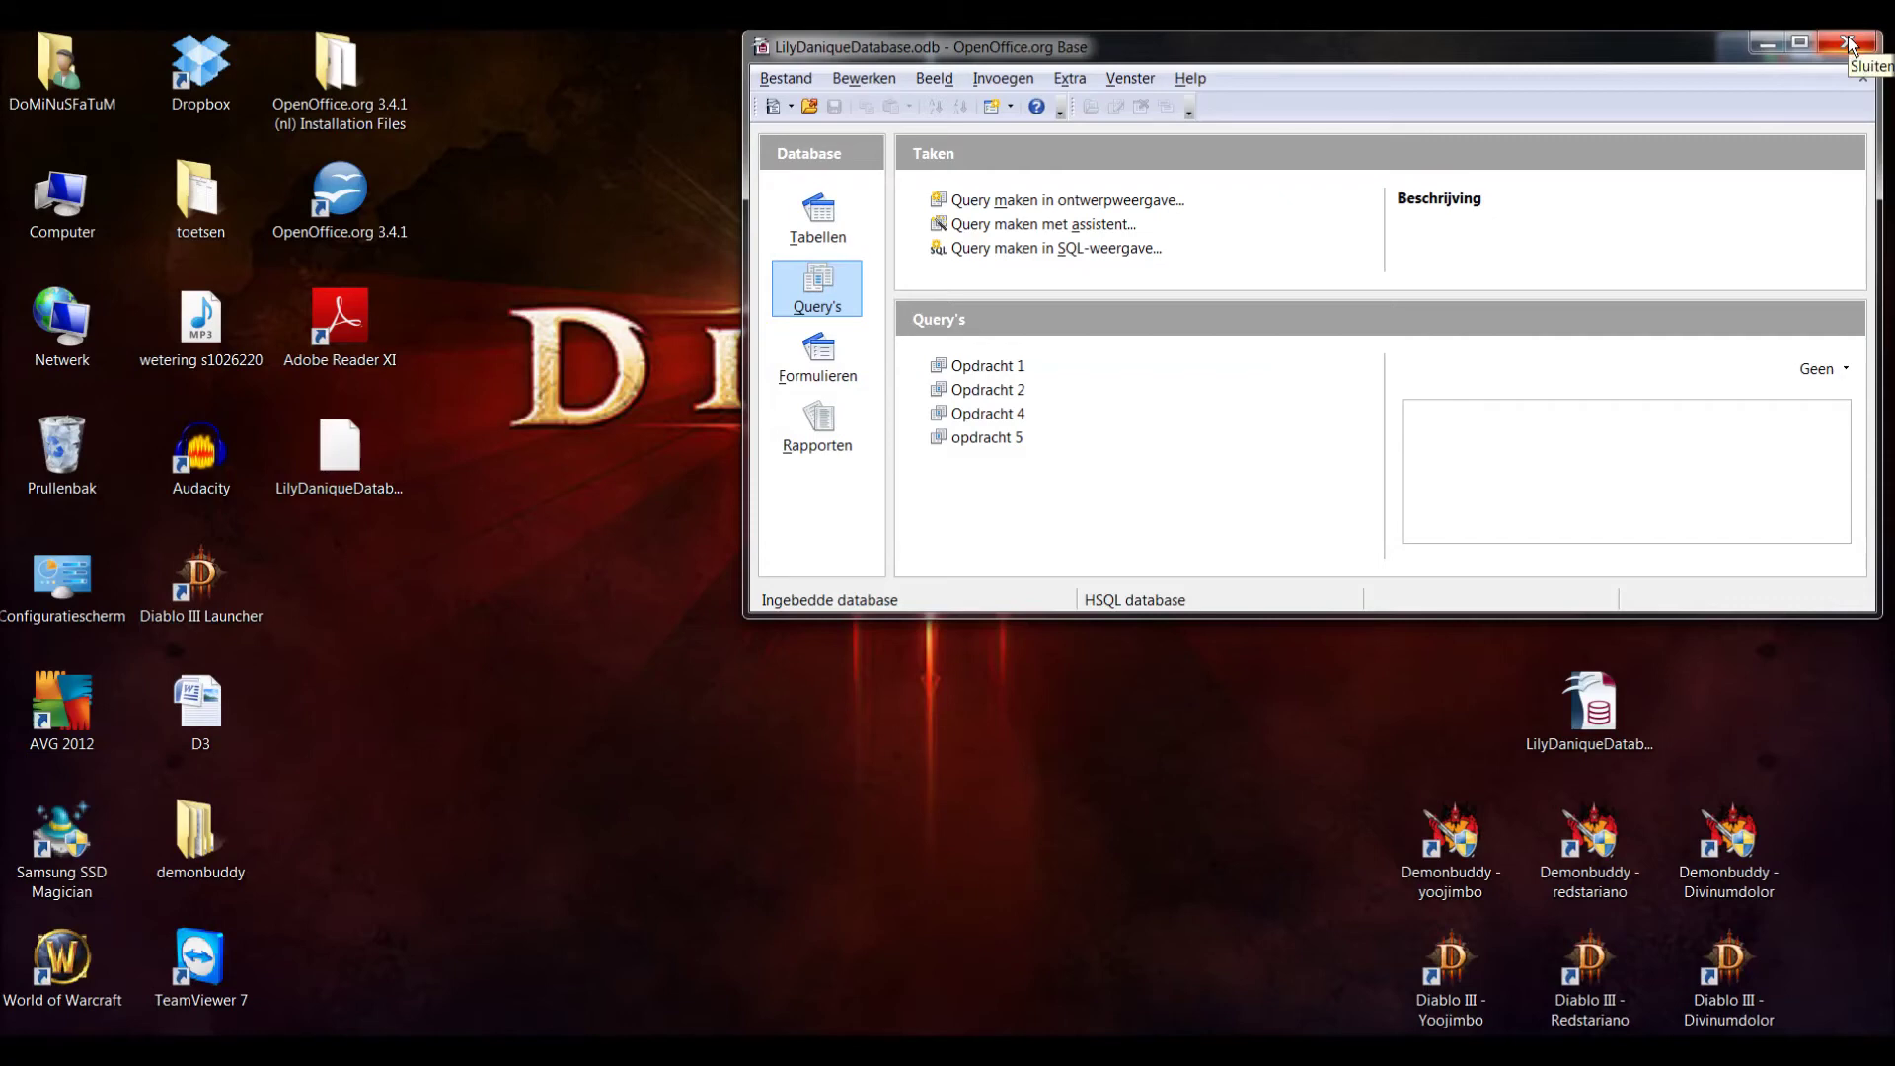
left_click(1687, 1051)
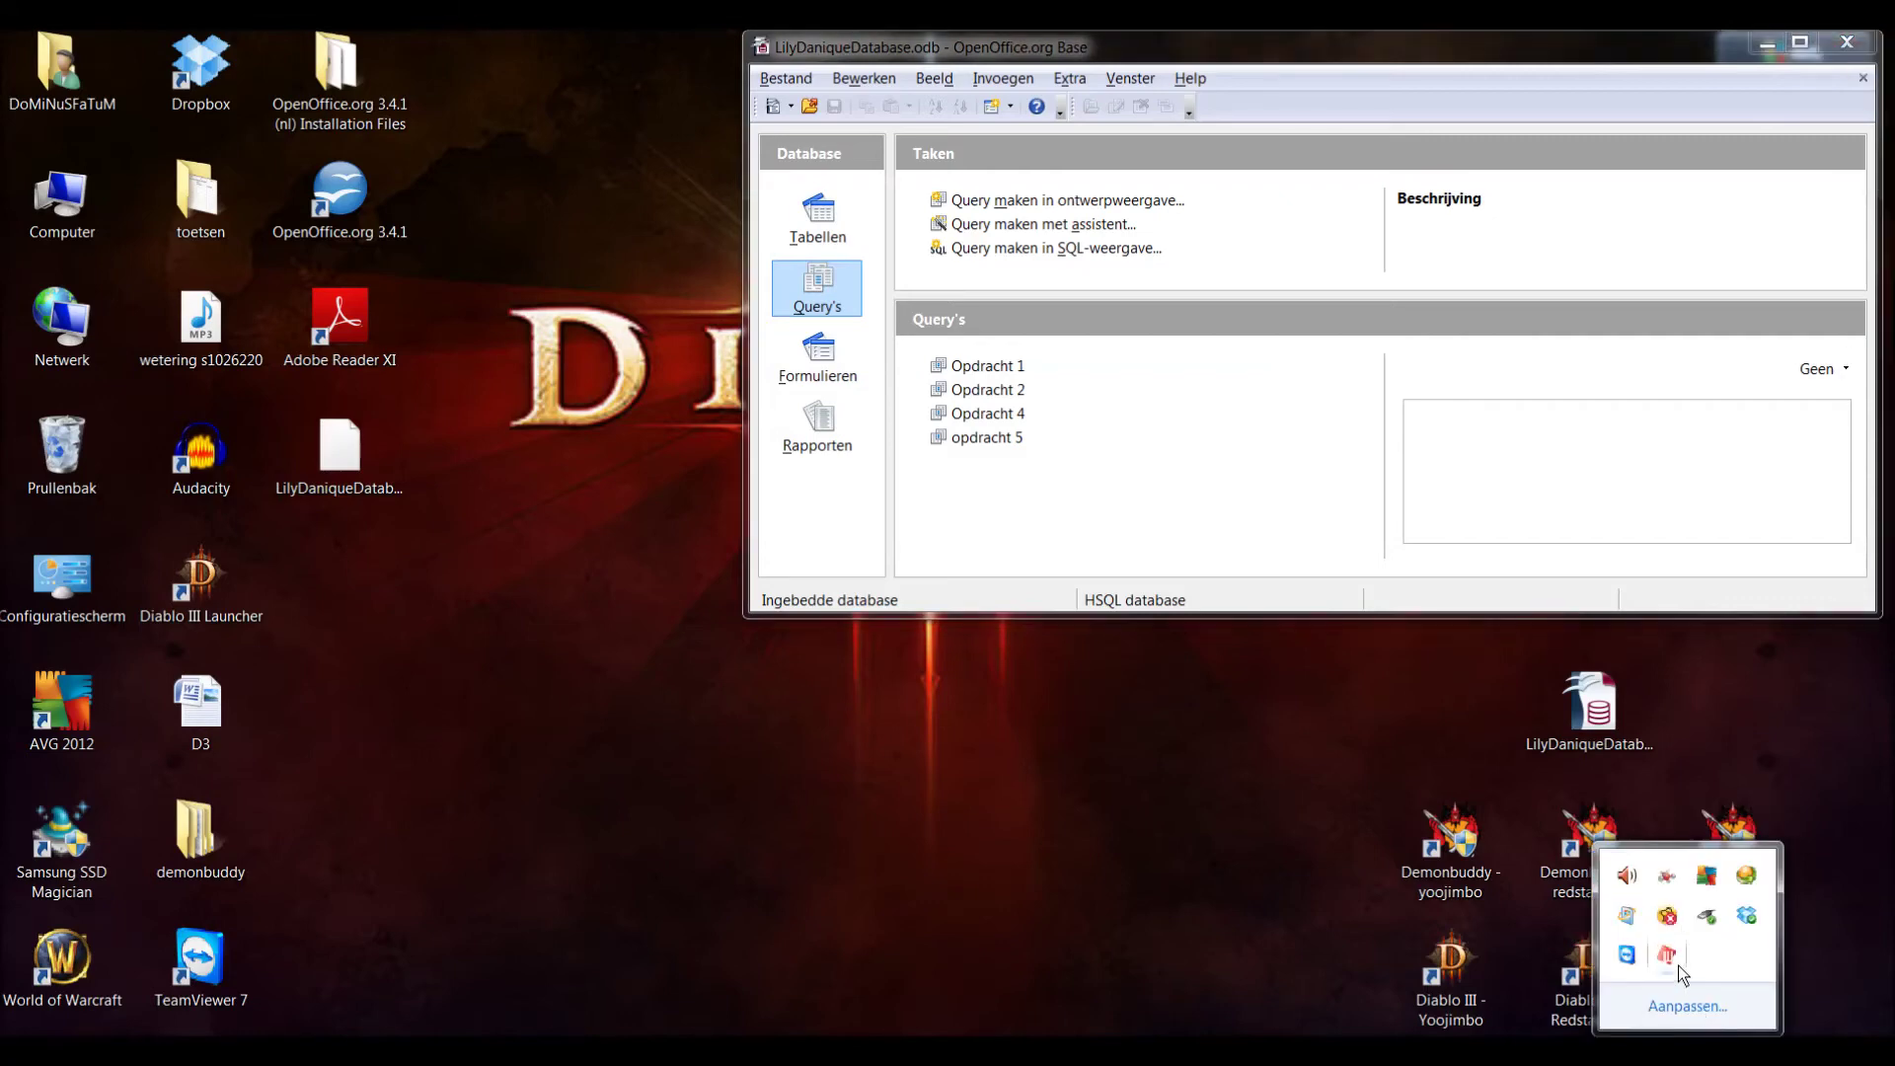